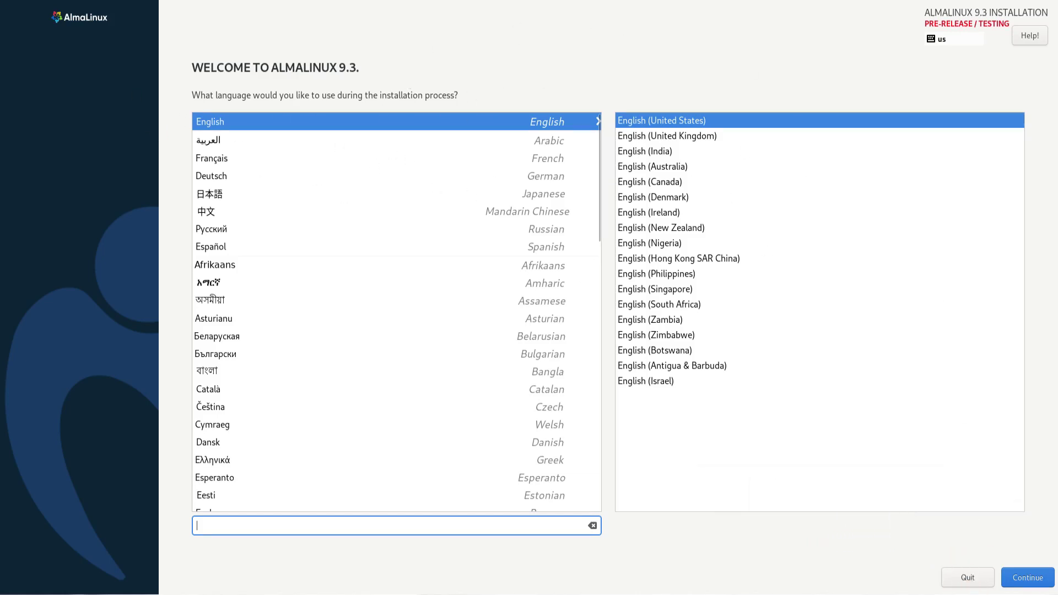
Keep English (United States) as the installer language and accept the pre-release warning
{"action": "left_click", "coordinate": [1019, 578]}
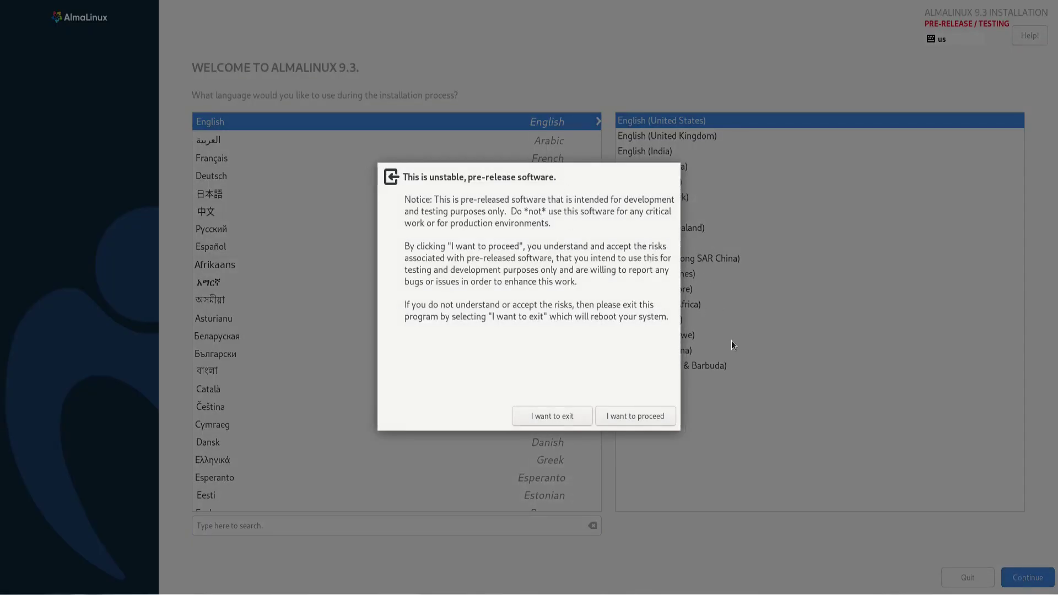
{"action": "left_click", "coordinate": [620, 420]}
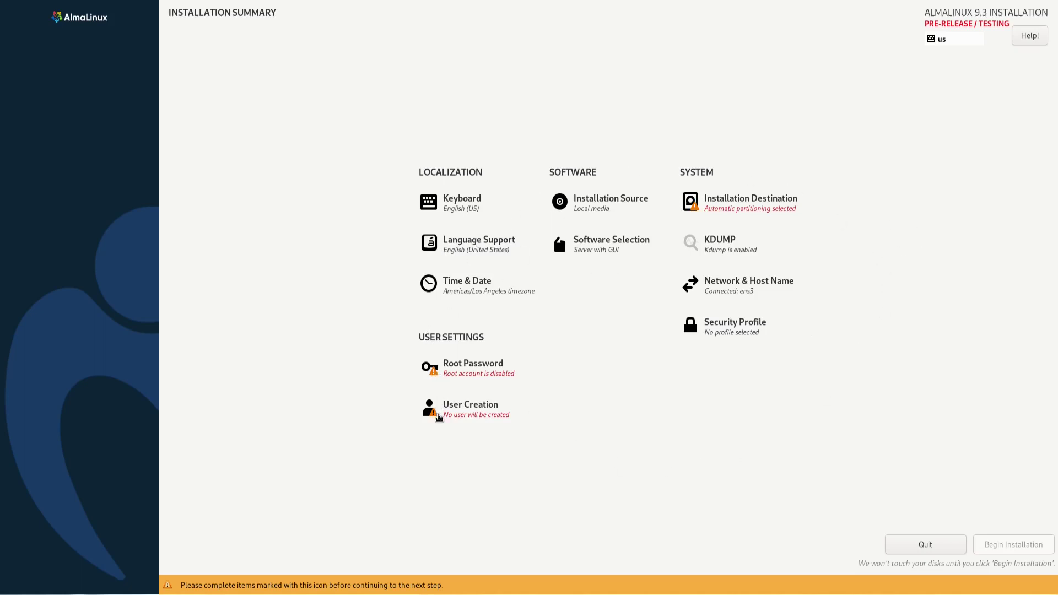
Select the 80 GiB disk as the installation destination
{"action": "left_click", "coordinate": [727, 204]}
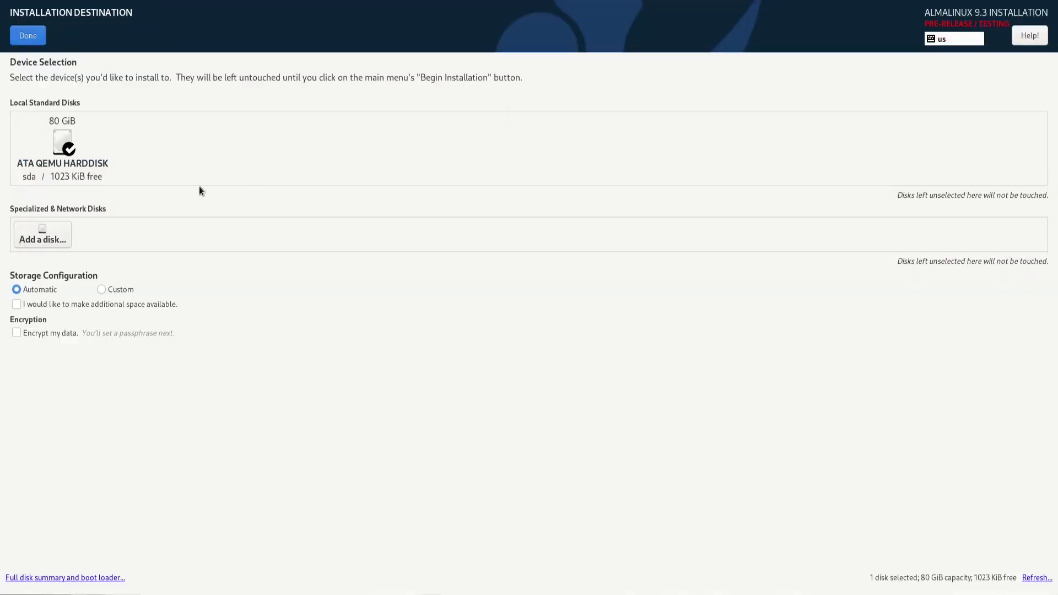
{"action": "left_click", "coordinate": [57, 163]}
{"action": "left_click", "coordinate": [56, 163]}
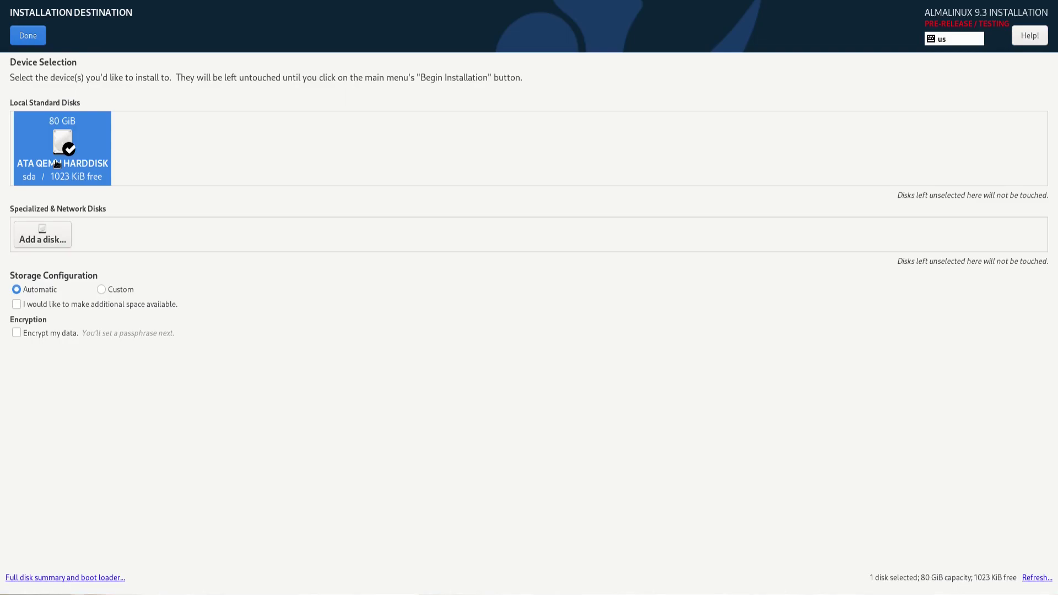
{"action": "left_click", "coordinate": [28, 34]}
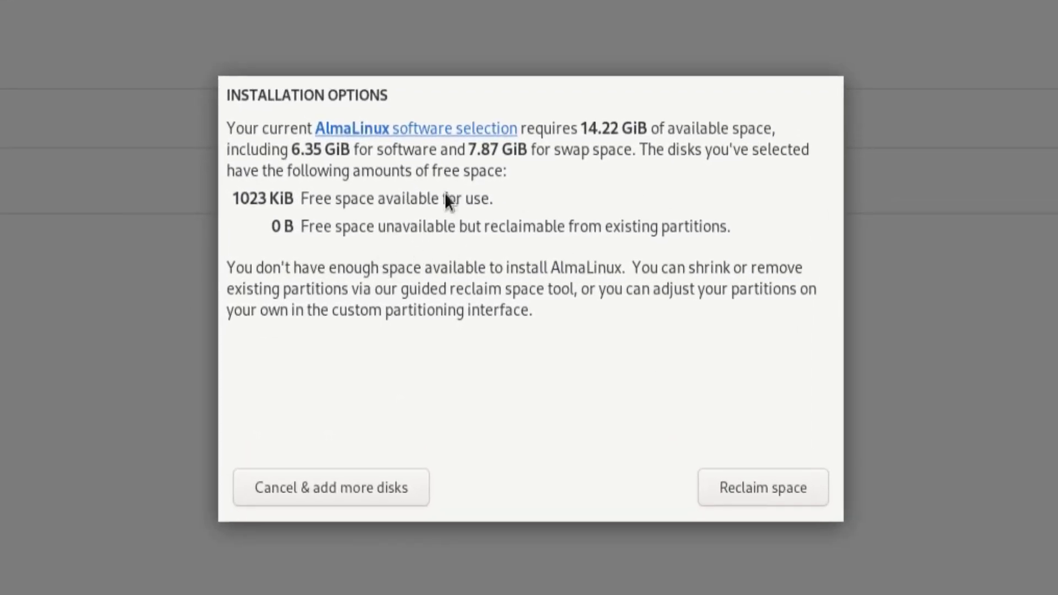
Reclaim all space on the 80 GiB disk by deleting every existing partition
{"action": "left_click", "coordinate": [721, 480]}
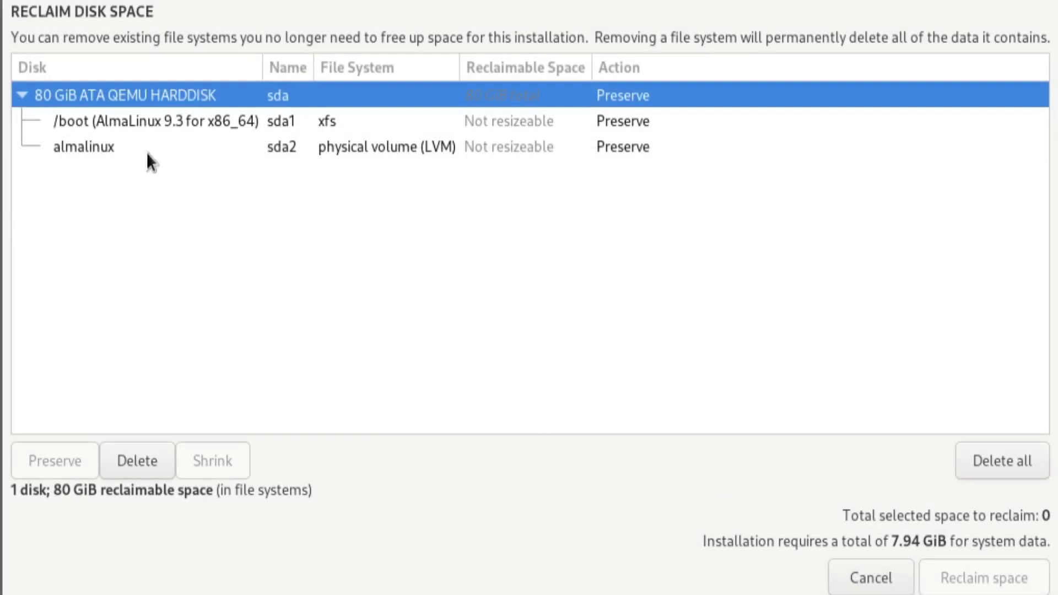
{"action": "left_click", "coordinate": [118, 122]}
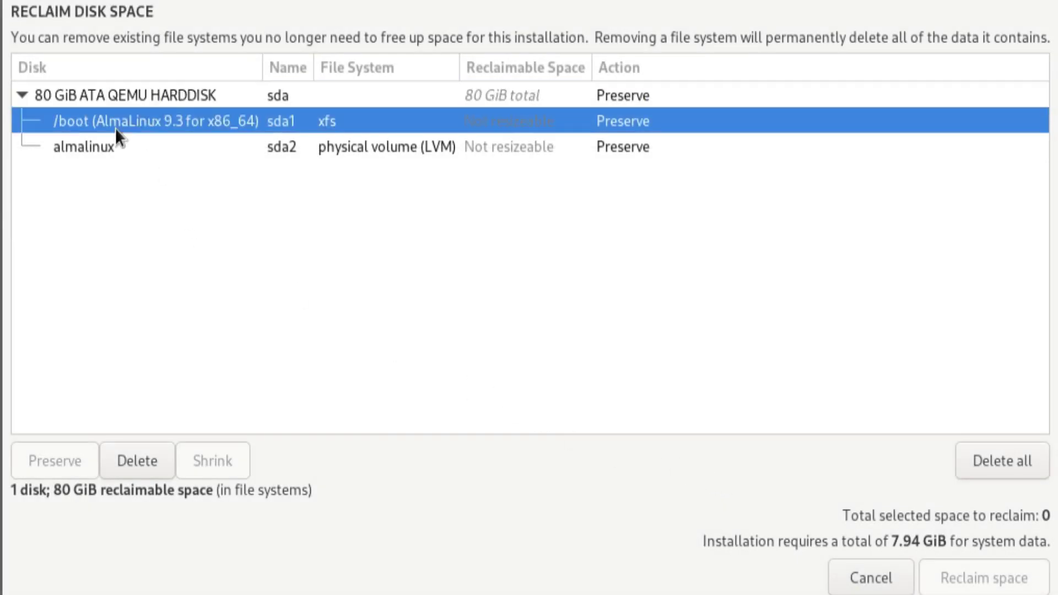
{"action": "left_click", "coordinate": [980, 465]}
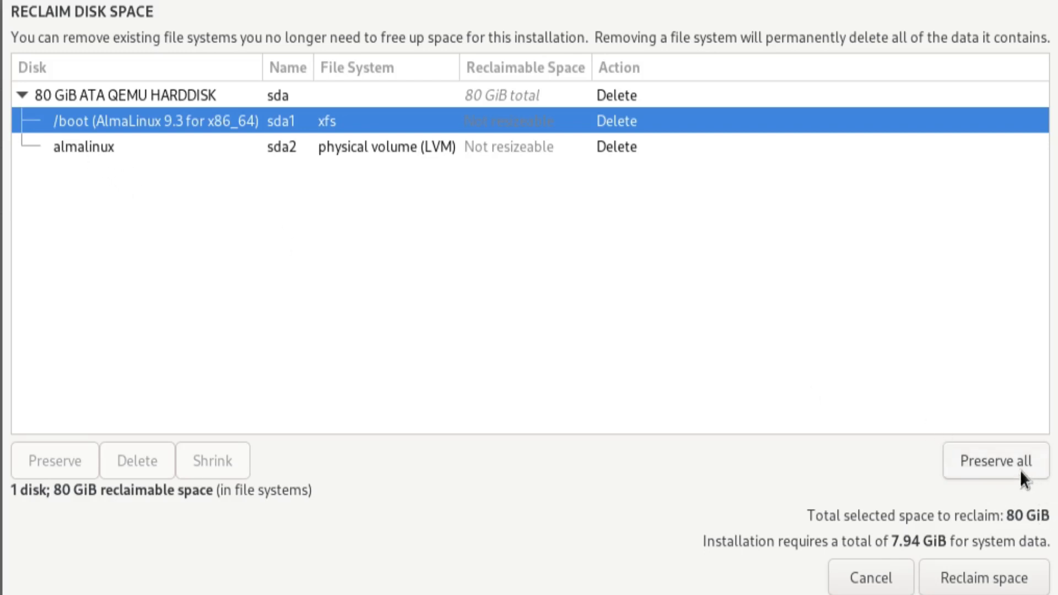
{"action": "left_click", "coordinate": [993, 460]}
{"action": "left_click", "coordinate": [994, 460]}
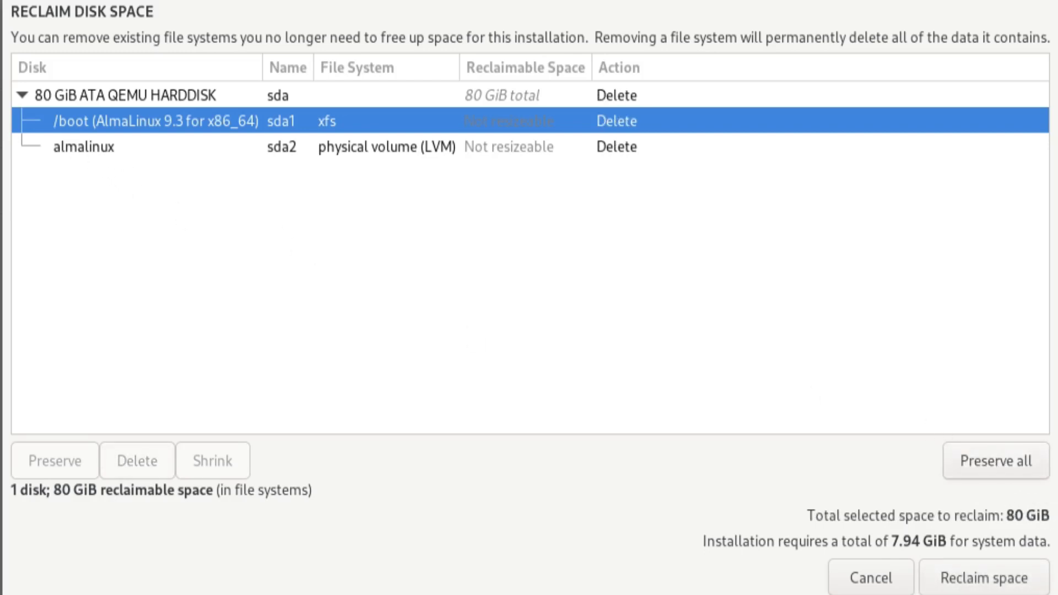
{"action": "left_click", "coordinate": [66, 148]}
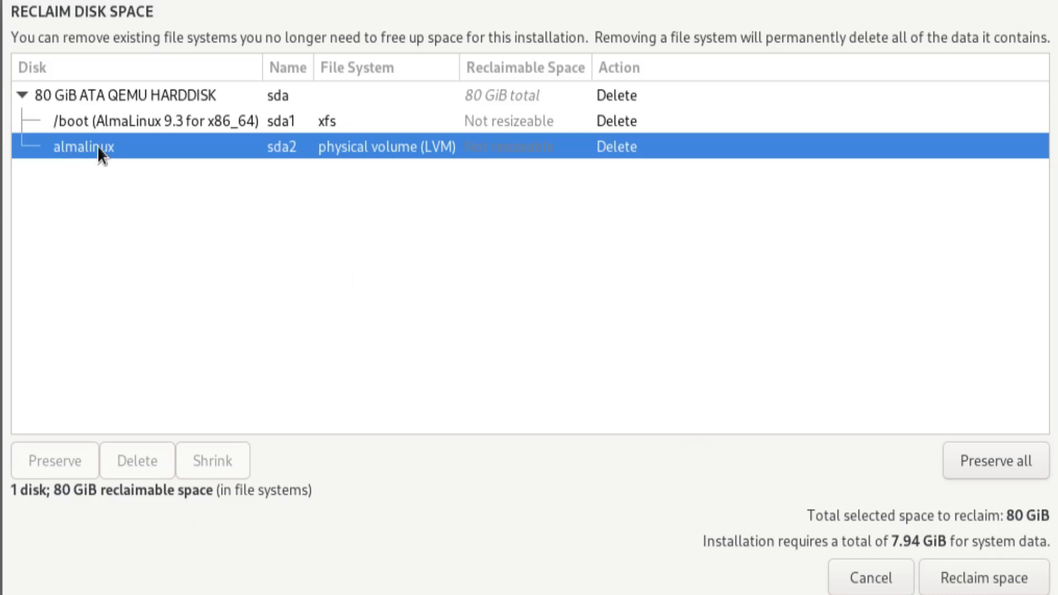
{"action": "left_click", "coordinate": [175, 90]}
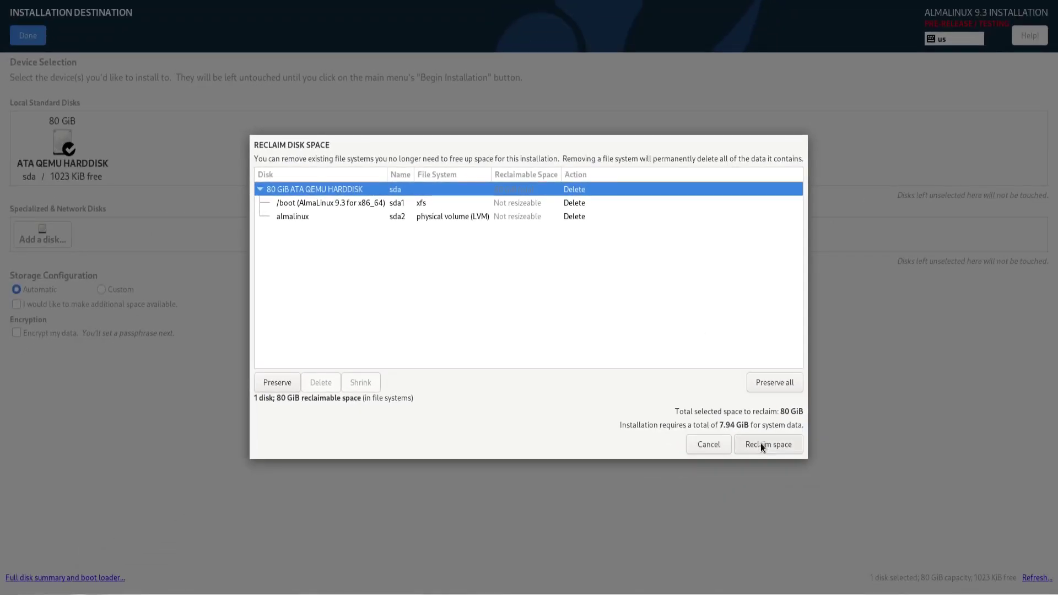
{"action": "left_click", "coordinate": [761, 444]}
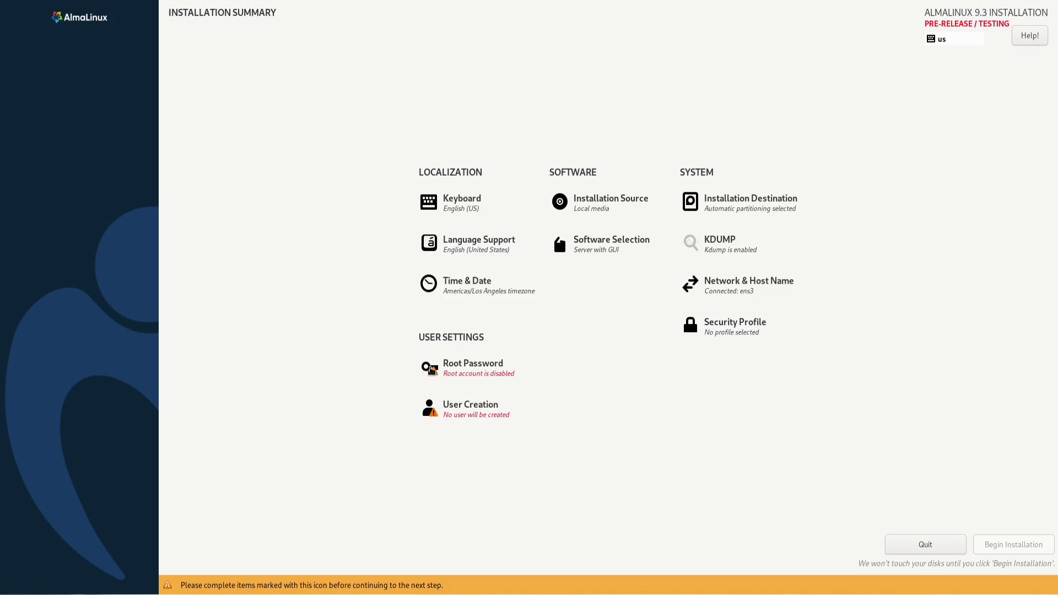
Set and confirm a short root password, accepting the weak-password warning
{"action": "left_click", "coordinate": [471, 367]}
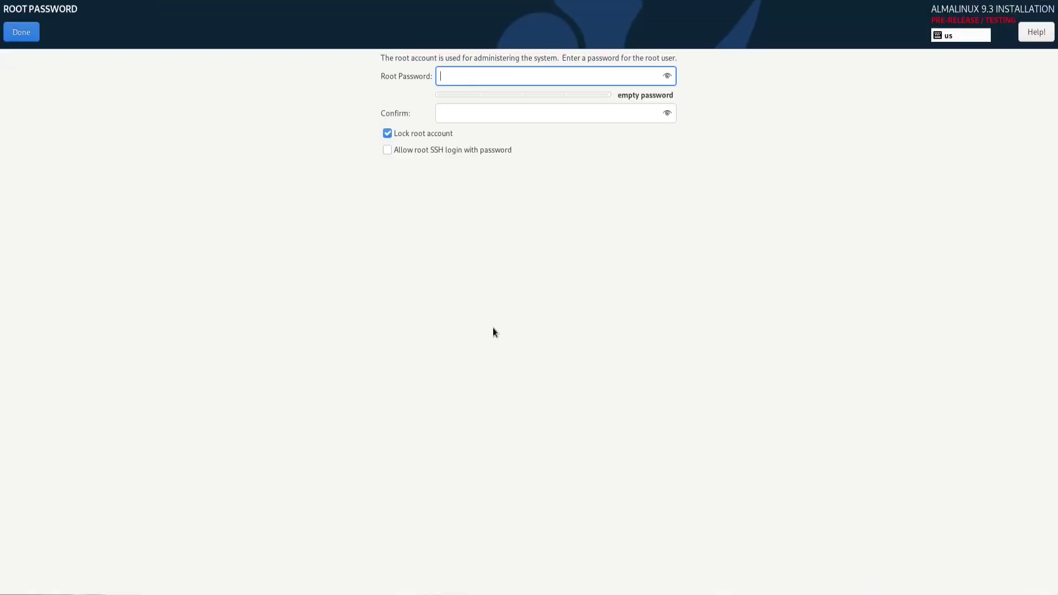
{"action": "type", "text": "••"}
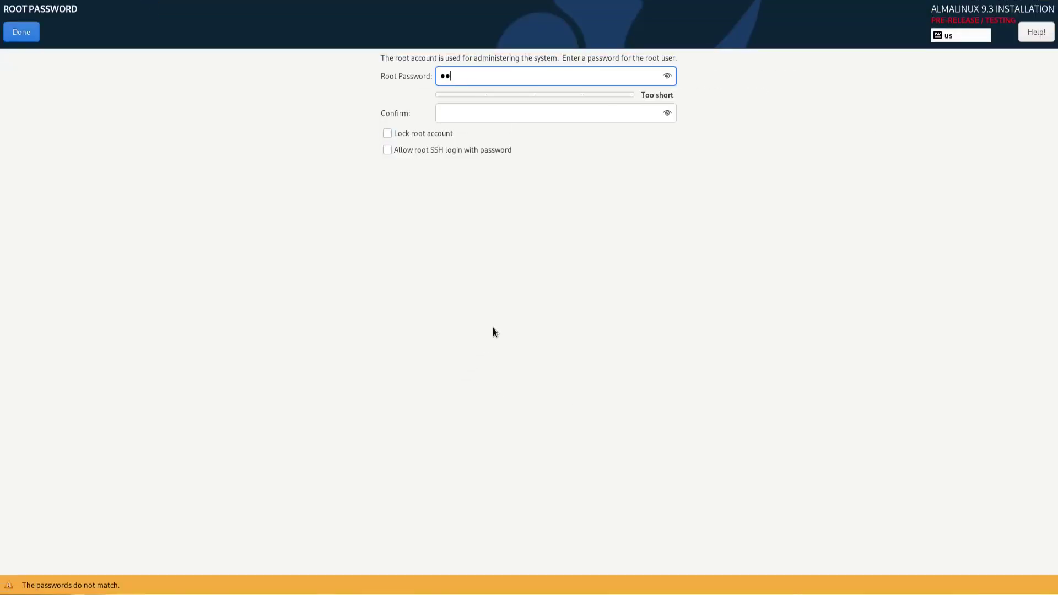
{"action": "key", "text": "Tab"}
{"action": "type", "text": "••"}
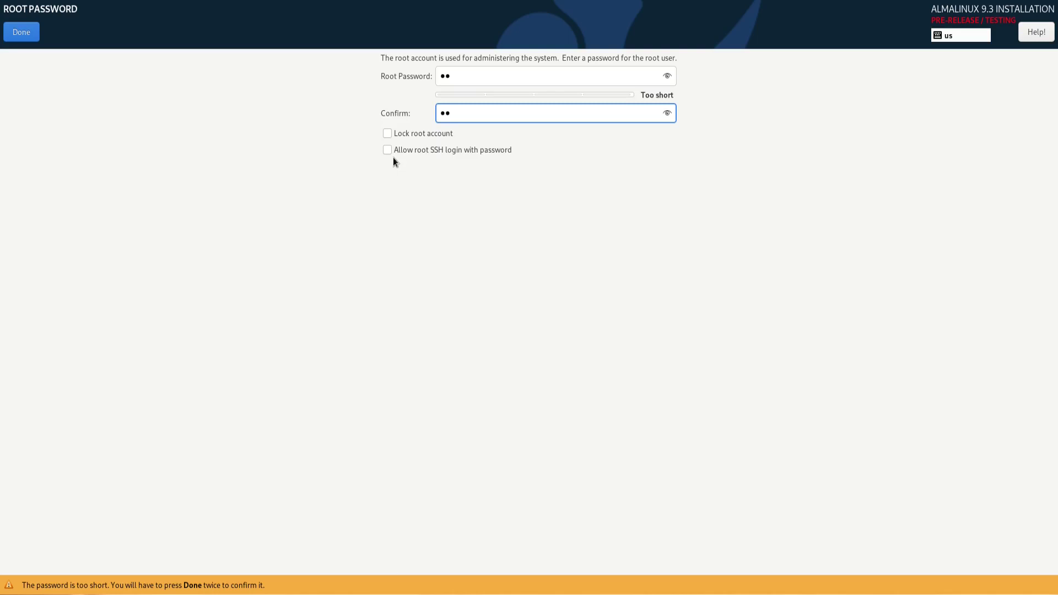
{"action": "left_click", "coordinate": [25, 33]}
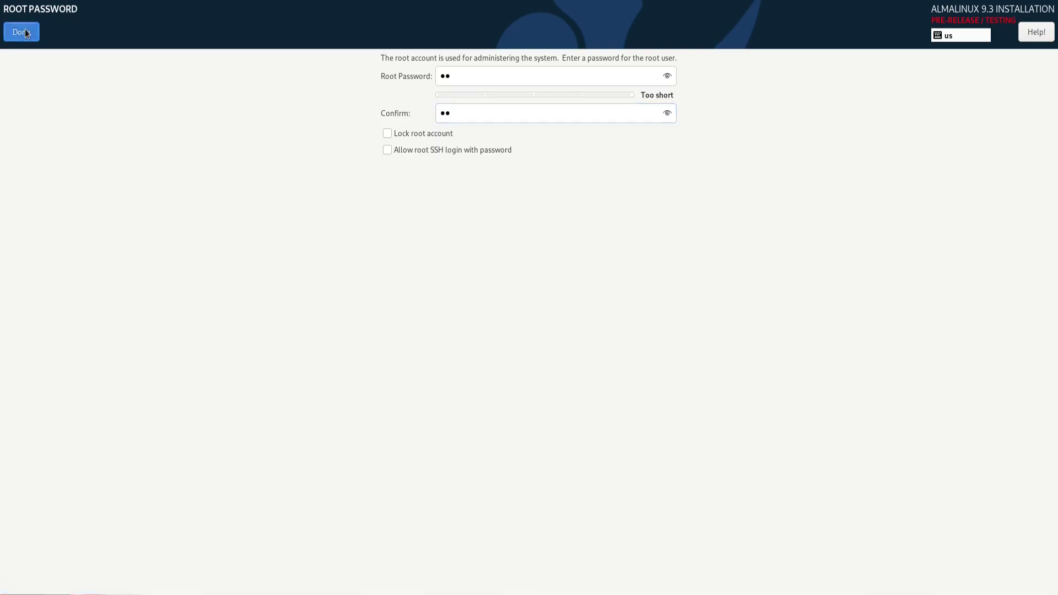
{"action": "left_click", "coordinate": [26, 33]}
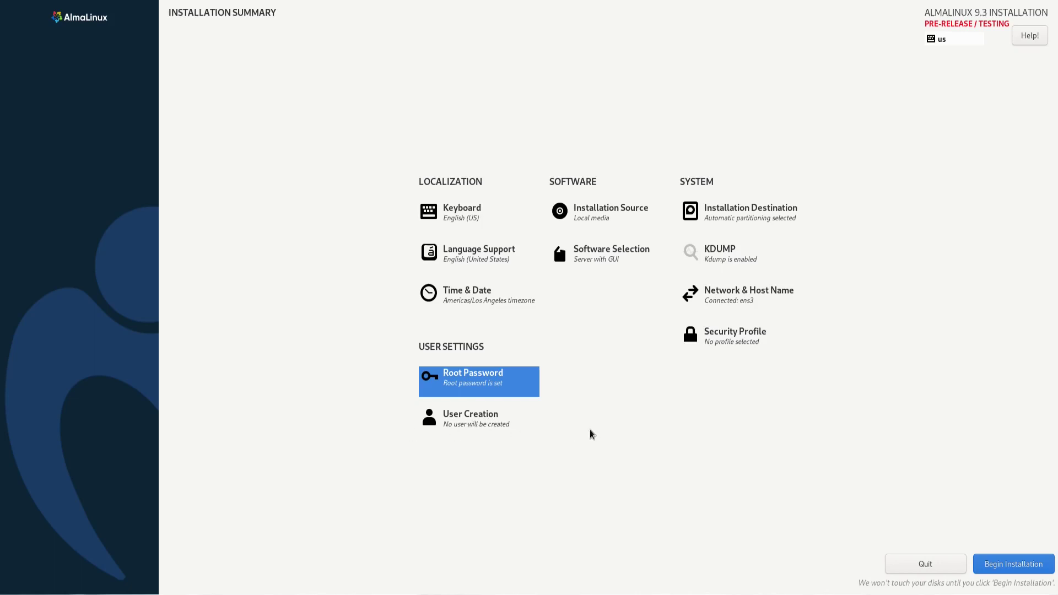
Create a user account with a full name and a confirmed short password
{"action": "left_click", "coordinate": [471, 414]}
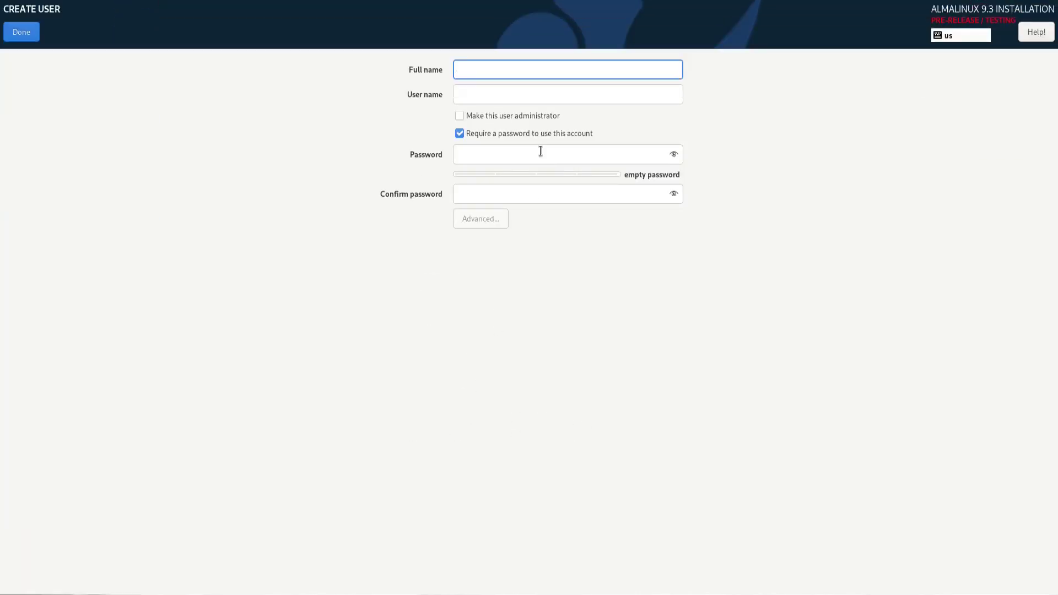
{"action": "type", "text": "lin"}
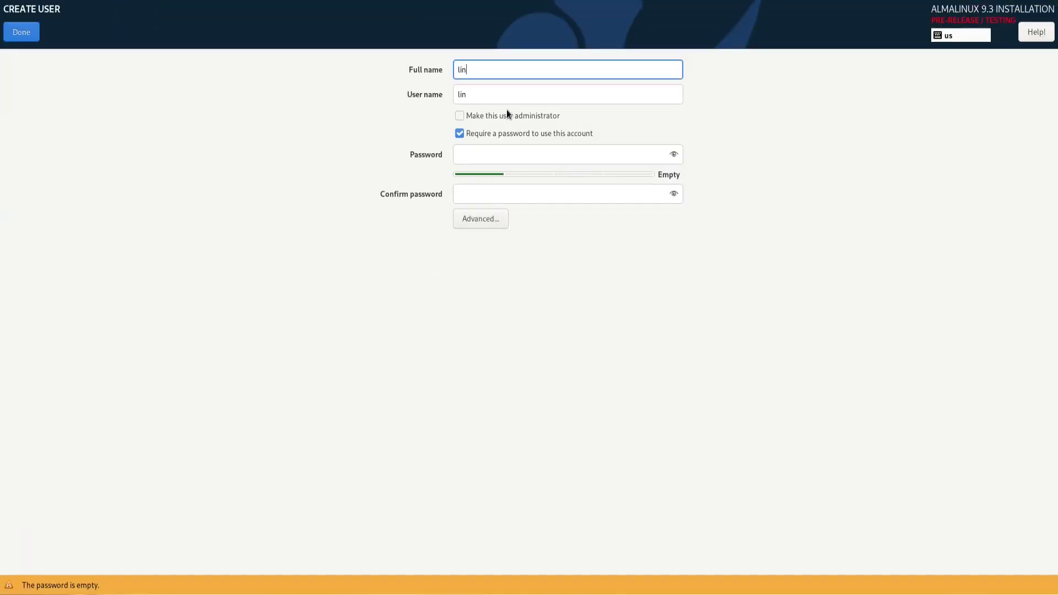
{"action": "type", "text": "uxhub"}
{"action": "left_click", "coordinate": [469, 156]}
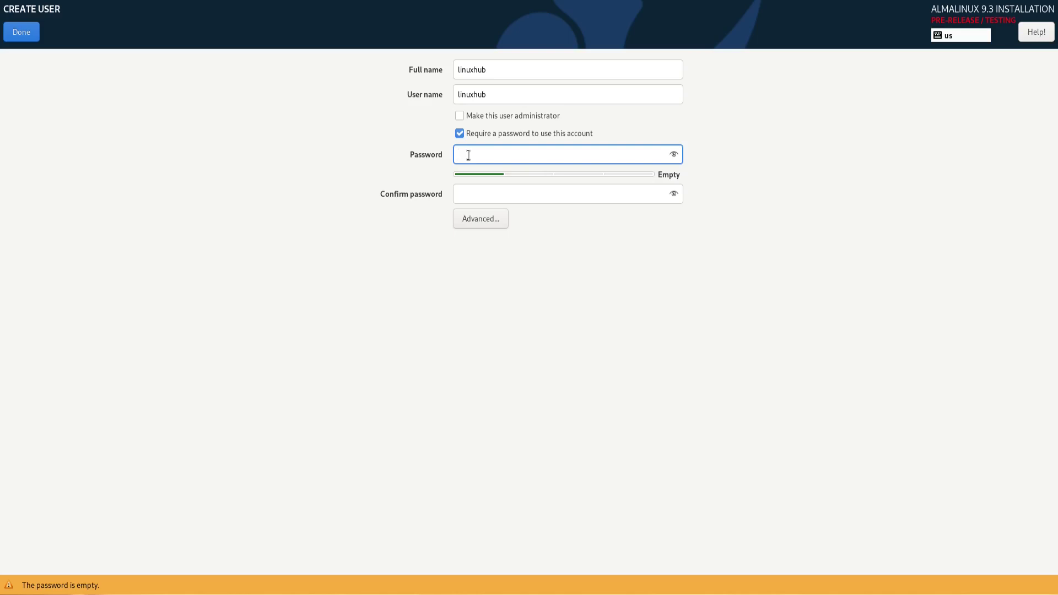
{"action": "type", "text": "12"}
{"action": "key", "text": "Tab"}
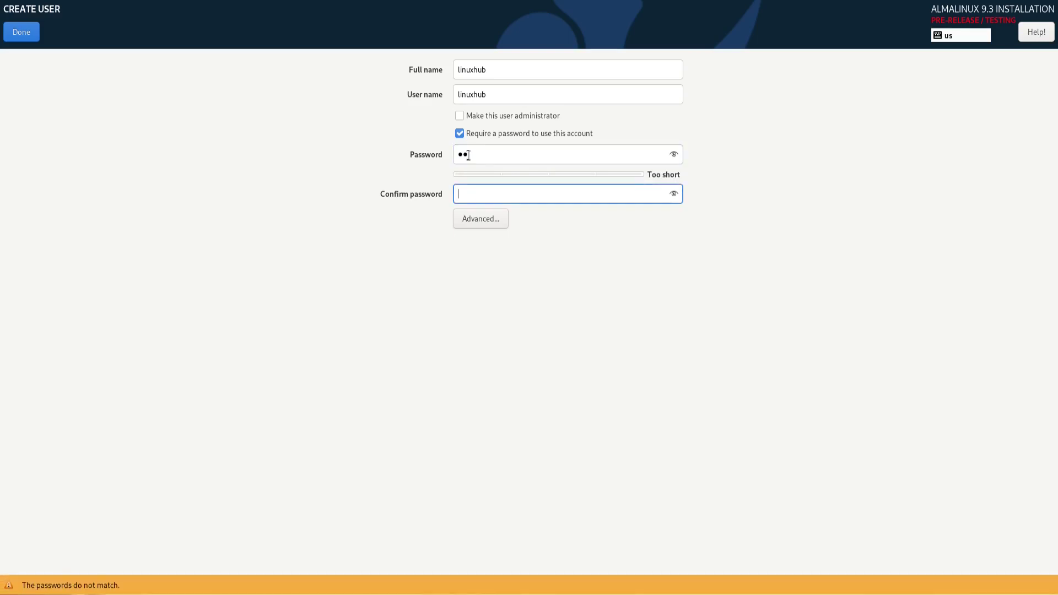
{"action": "type", "text": "12"}
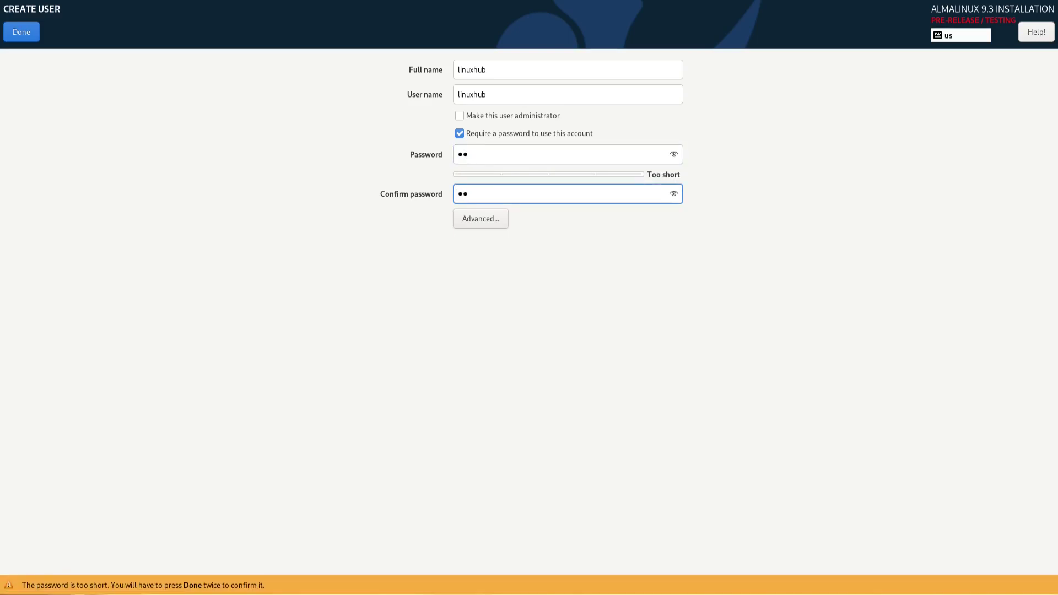
{"action": "left_click", "coordinate": [15, 32]}
{"action": "left_click", "coordinate": [15, 32]}
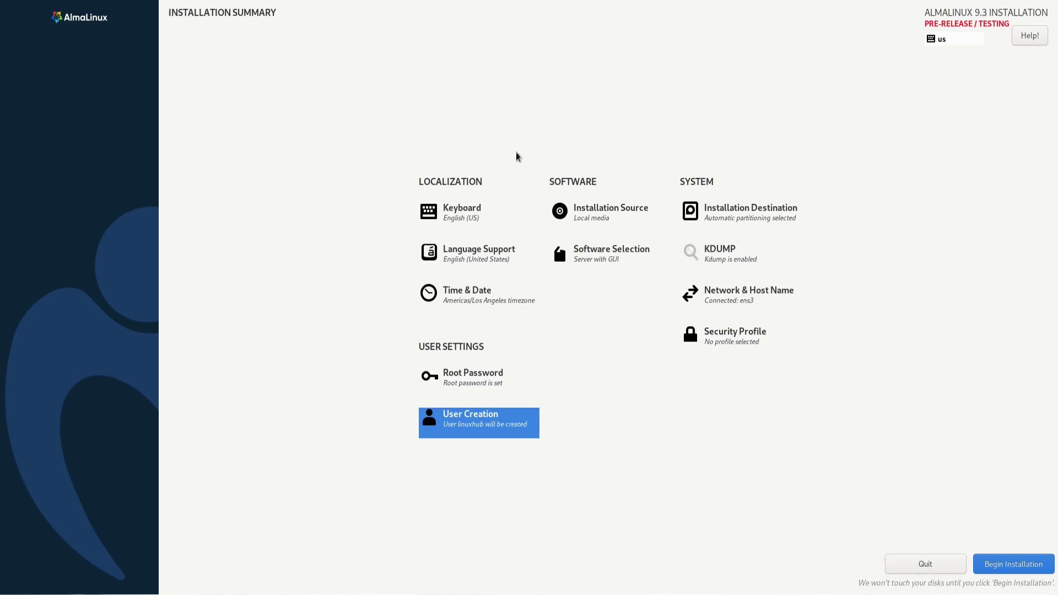
Begin the AlmaLinux 9.3 installation and let it run until Complete
{"action": "left_click", "coordinate": [1007, 563]}
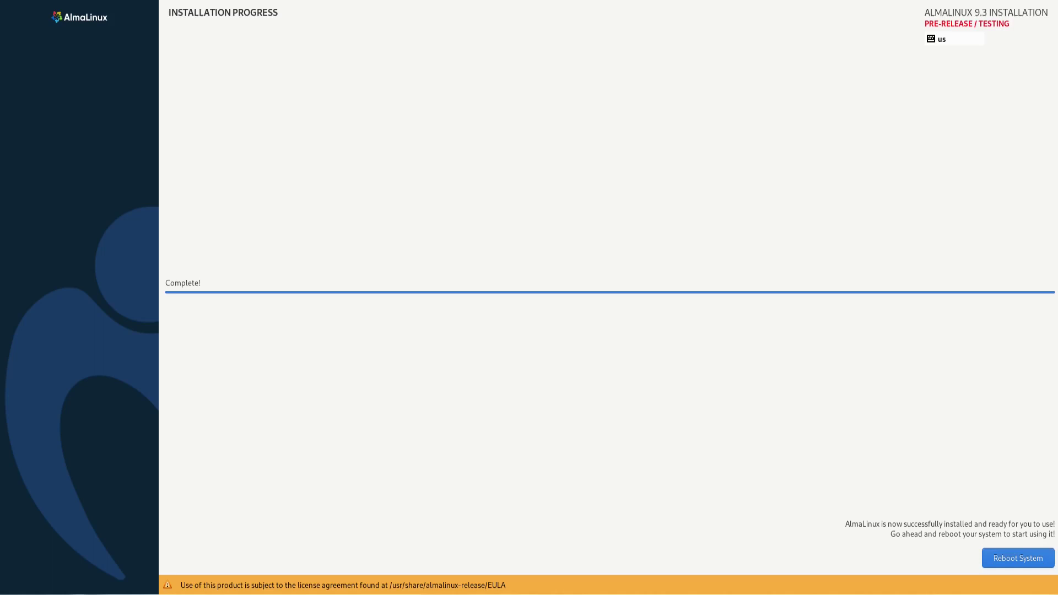
Remove the installation ISO from the VM's CD/DVD drive and reboot the guest
{"action": "left_click", "coordinate": [992, 1]}
{"action": "left_click", "coordinate": [986, 83]}
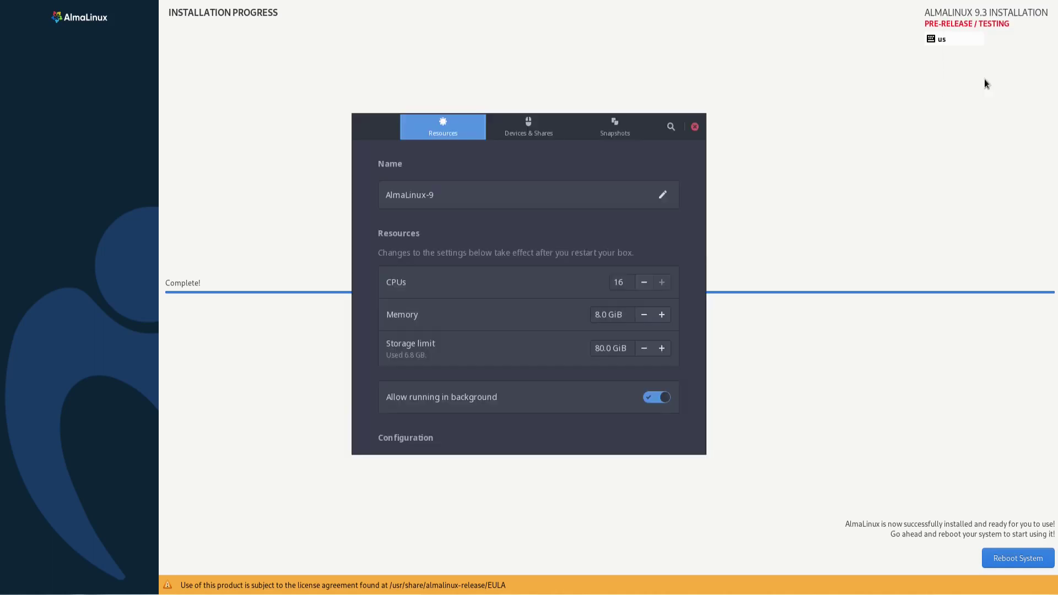
{"action": "left_click", "coordinate": [529, 127]}
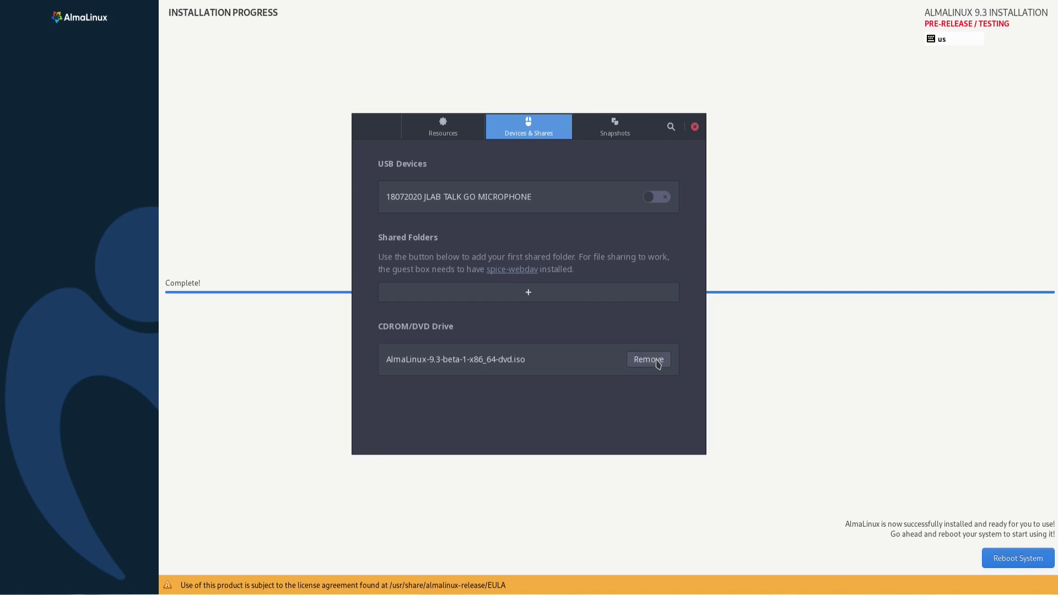
{"action": "left_click", "coordinate": [658, 362]}
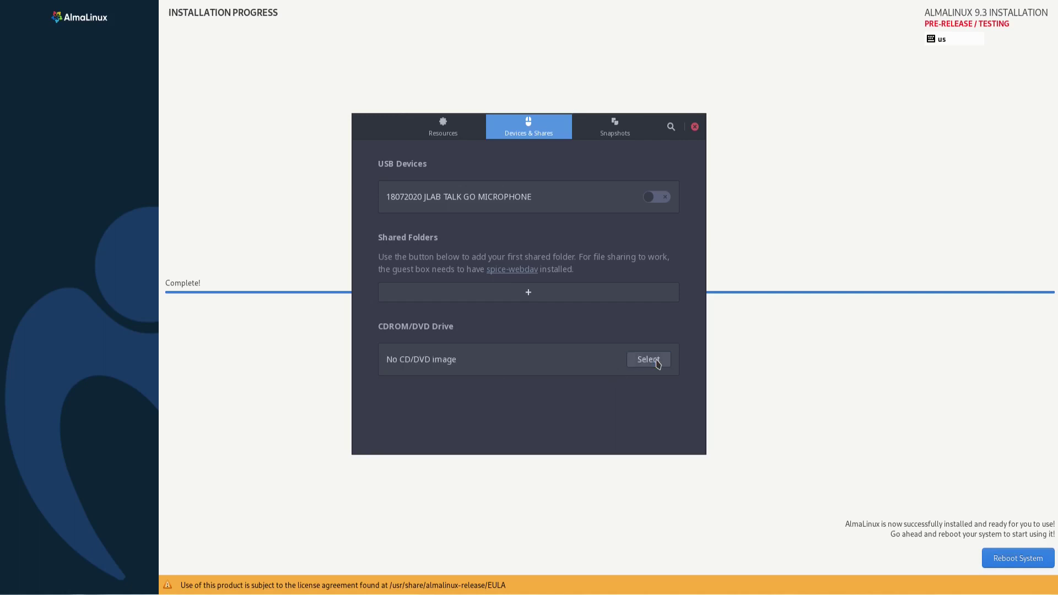
{"action": "left_click", "coordinate": [695, 128]}
{"action": "left_click", "coordinate": [1005, 555]}
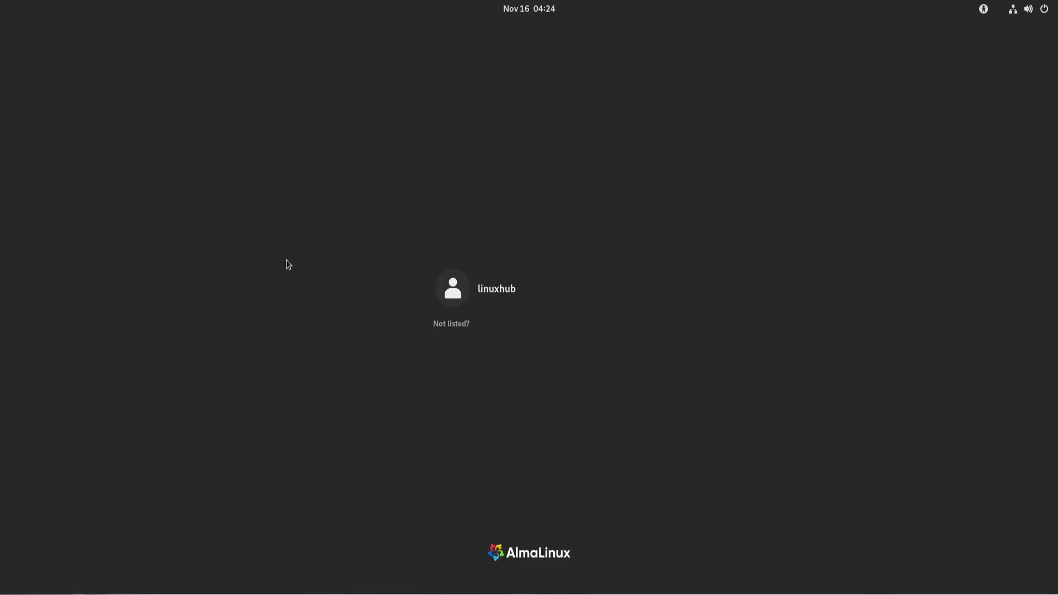
Pick the new user on the login screen and sign in to the desktop
{"action": "left_click", "coordinate": [509, 291]}
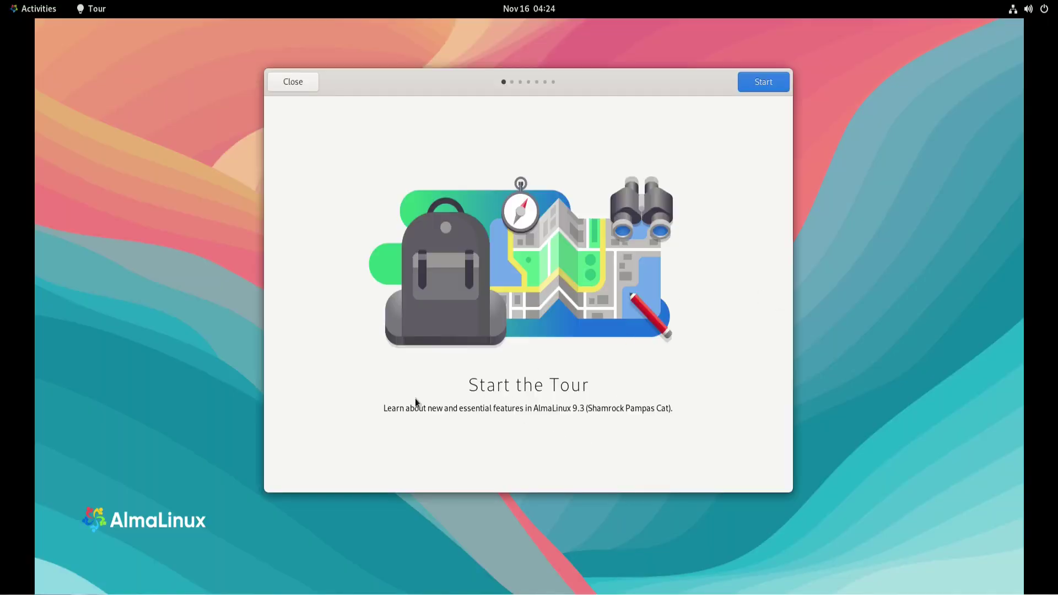
Step through all GNOME Tour pages from Start to the last, then close it
{"action": "left_click", "coordinate": [767, 81]}
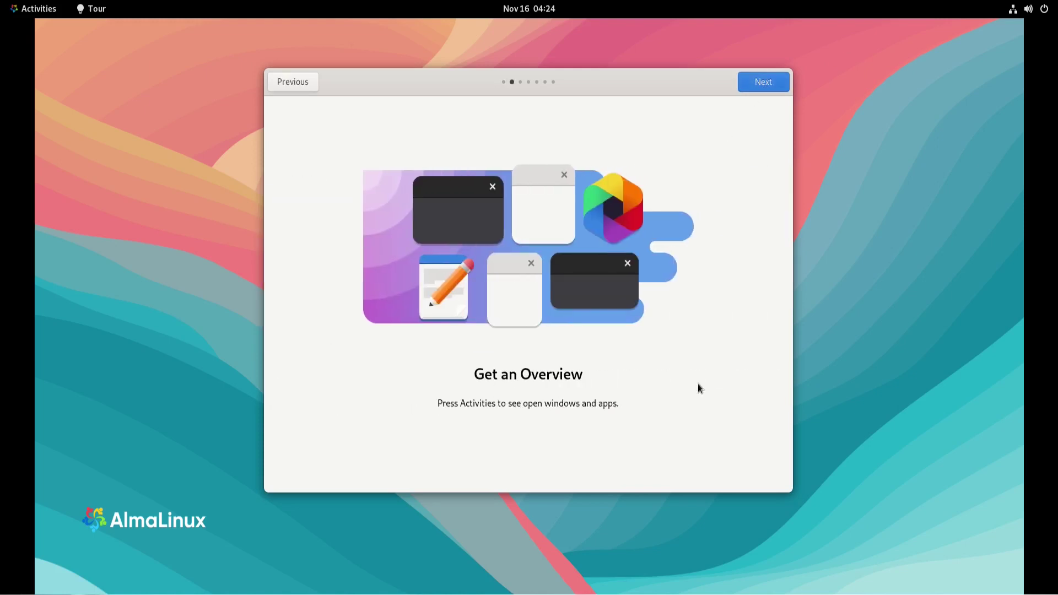
{"action": "left_click", "coordinate": [755, 86]}
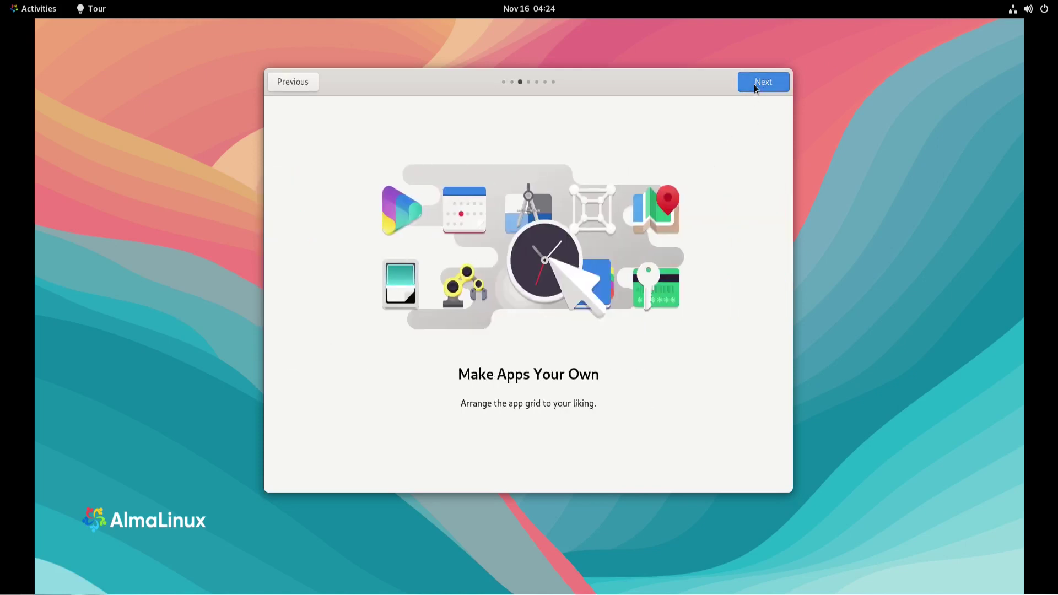
{"action": "left_click", "coordinate": [754, 84]}
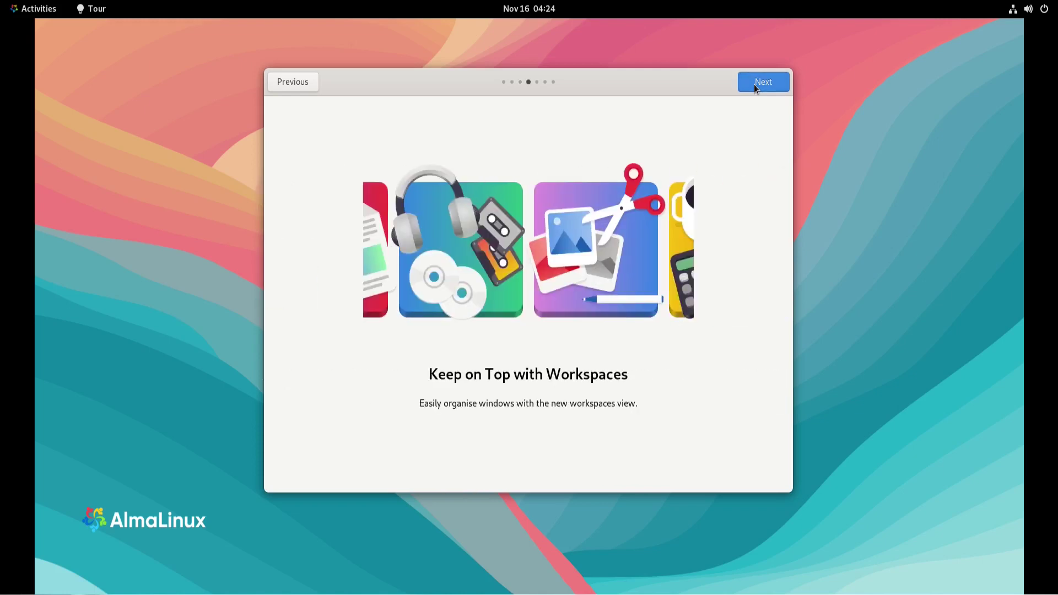
{"action": "left_click", "coordinate": [754, 84]}
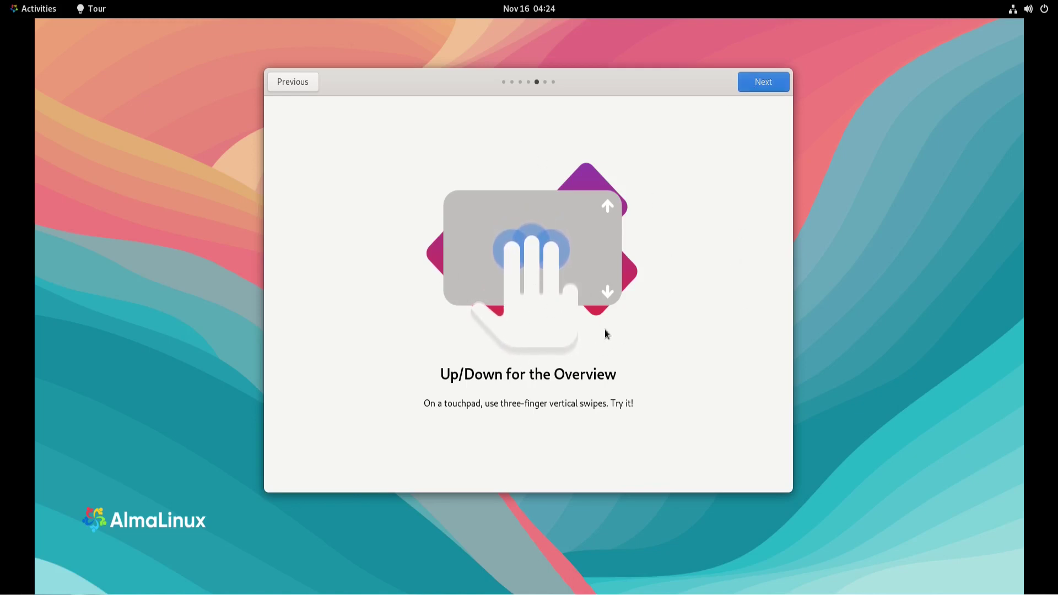
{"action": "left_click", "coordinate": [763, 82]}
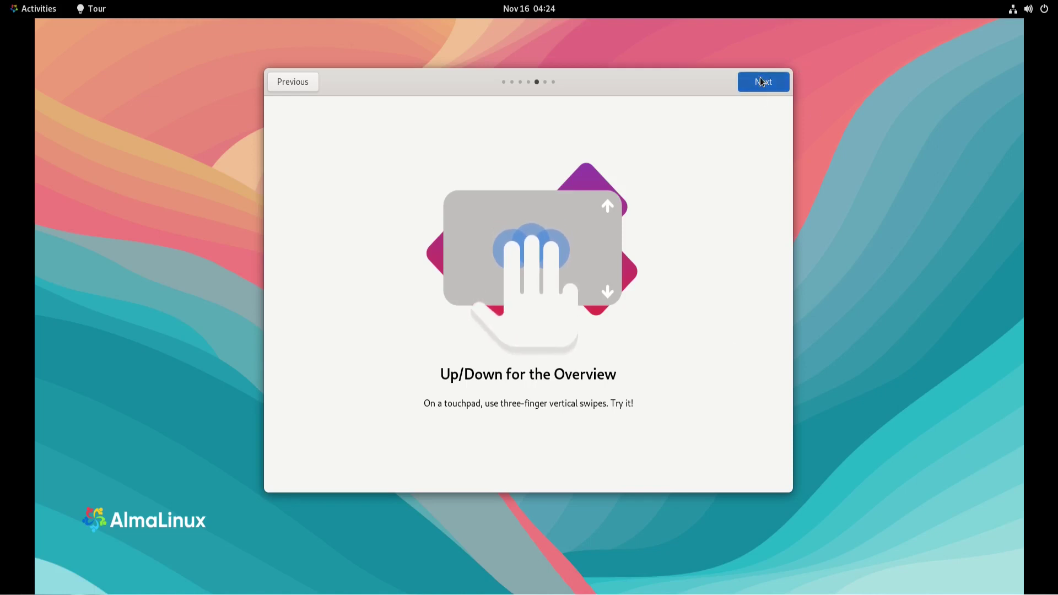
{"action": "left_click", "coordinate": [762, 83]}
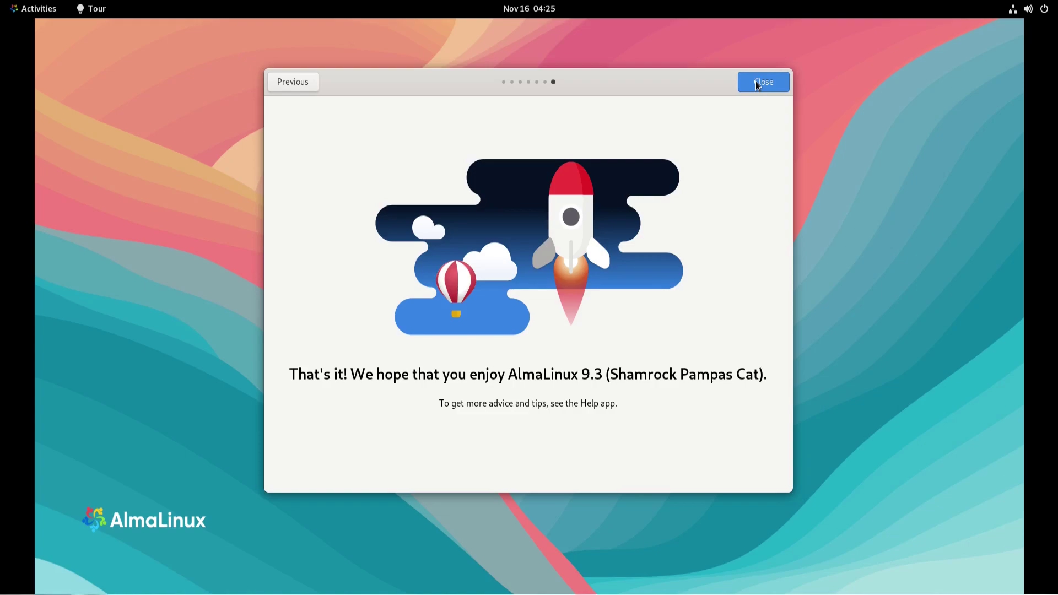
{"action": "left_click", "coordinate": [758, 85]}
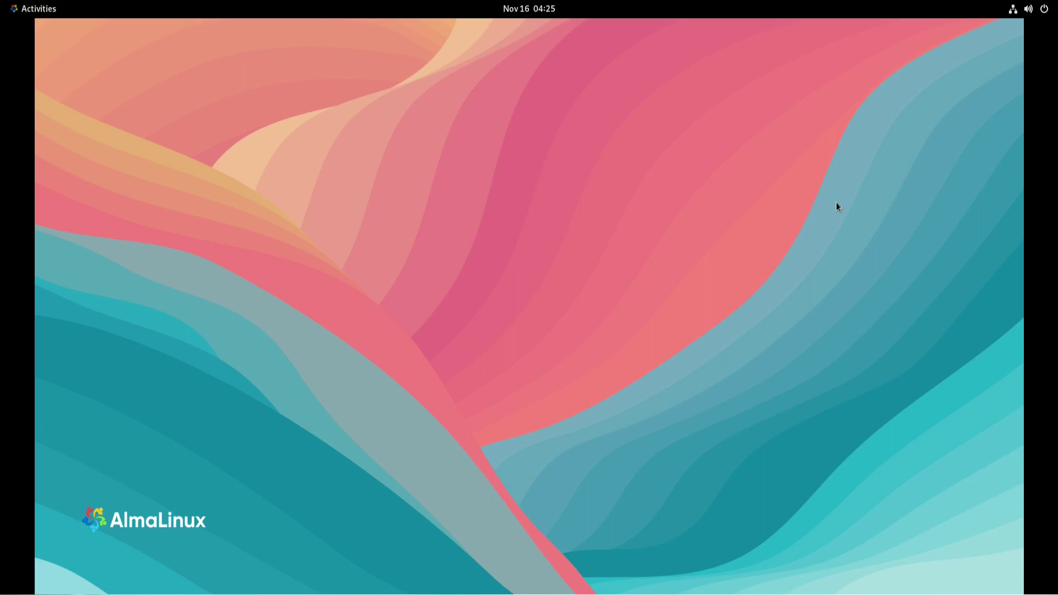
Apply the first AlmaLinux wallpaper via Change Background…, then close Settings
{"action": "right_click", "coordinate": [540, 250]}
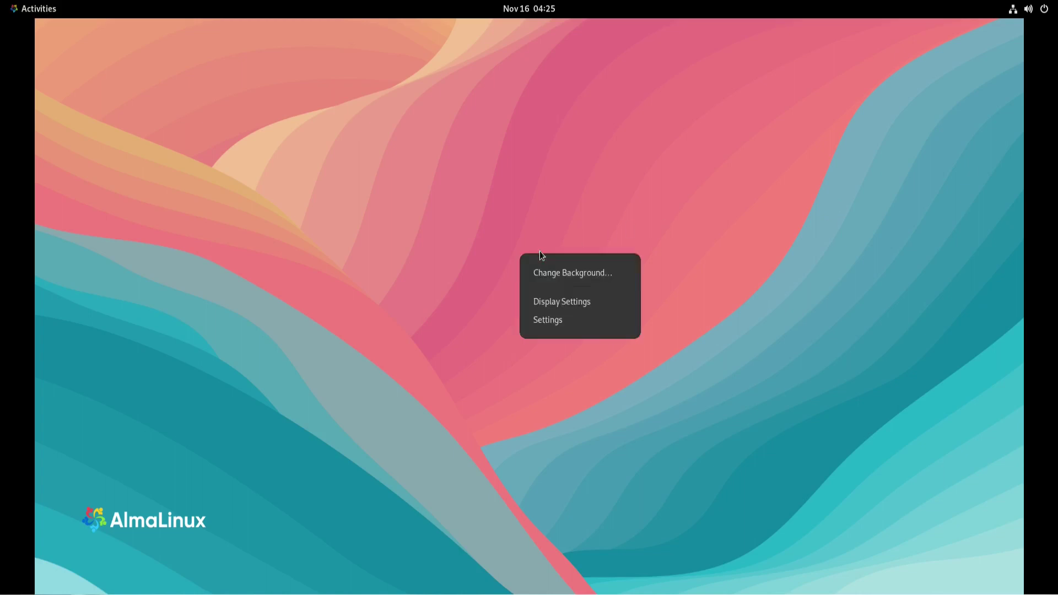
{"action": "left_click", "coordinate": [563, 272]}
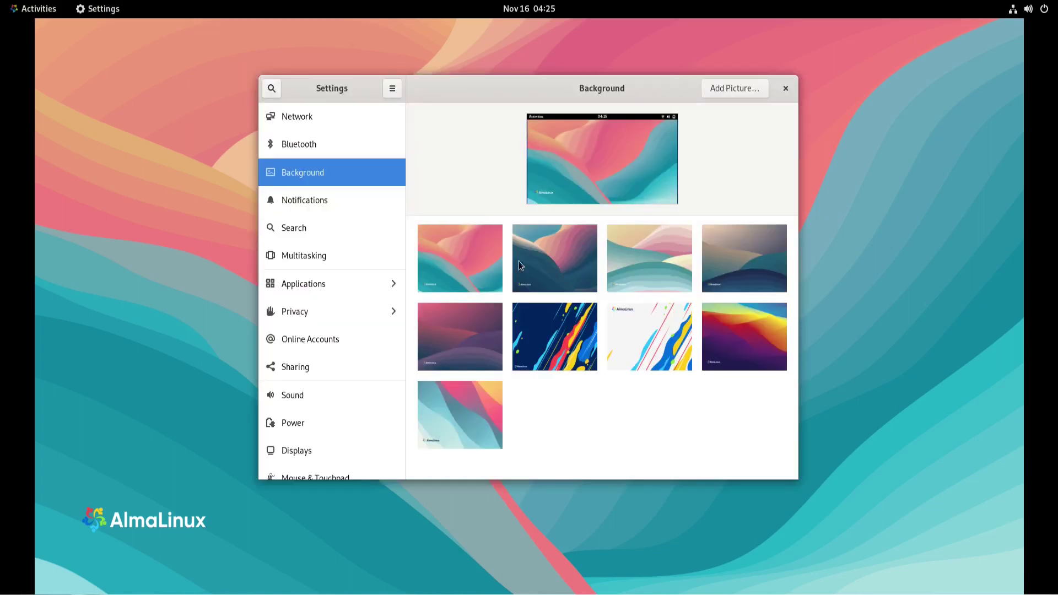
{"action": "left_click", "coordinate": [468, 258]}
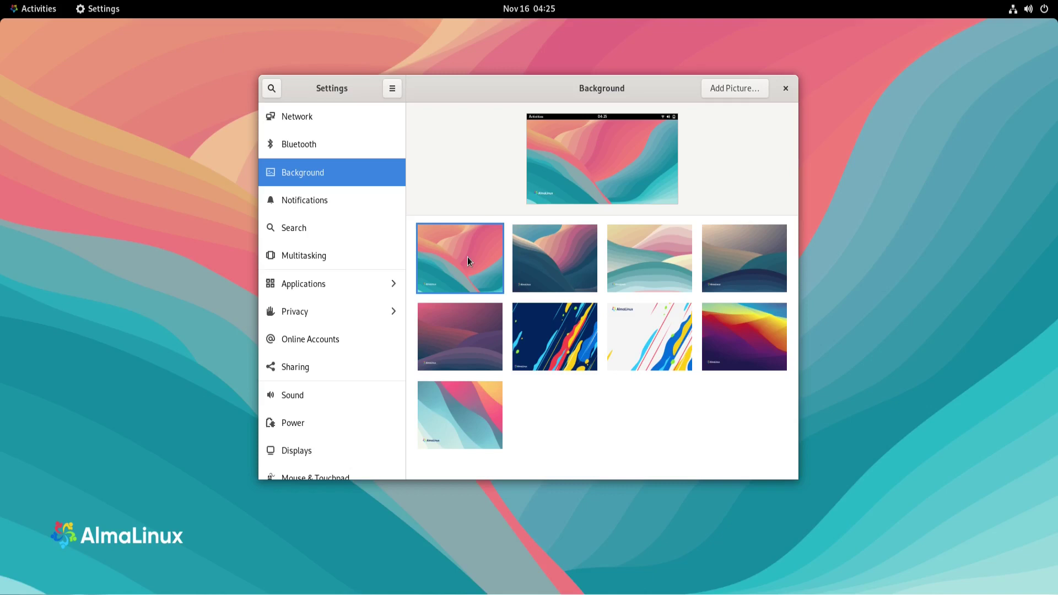
{"action": "left_click", "coordinate": [786, 88]}
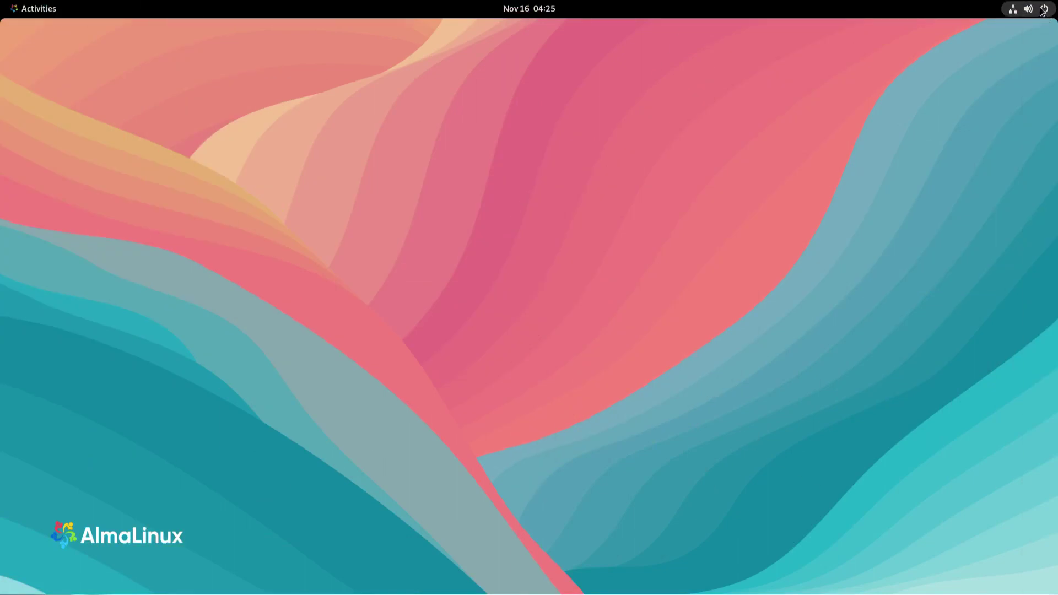
Check Balanced power mode and wired options, max out the volume, and view the calendar
{"action": "left_click", "coordinate": [1042, 11]}
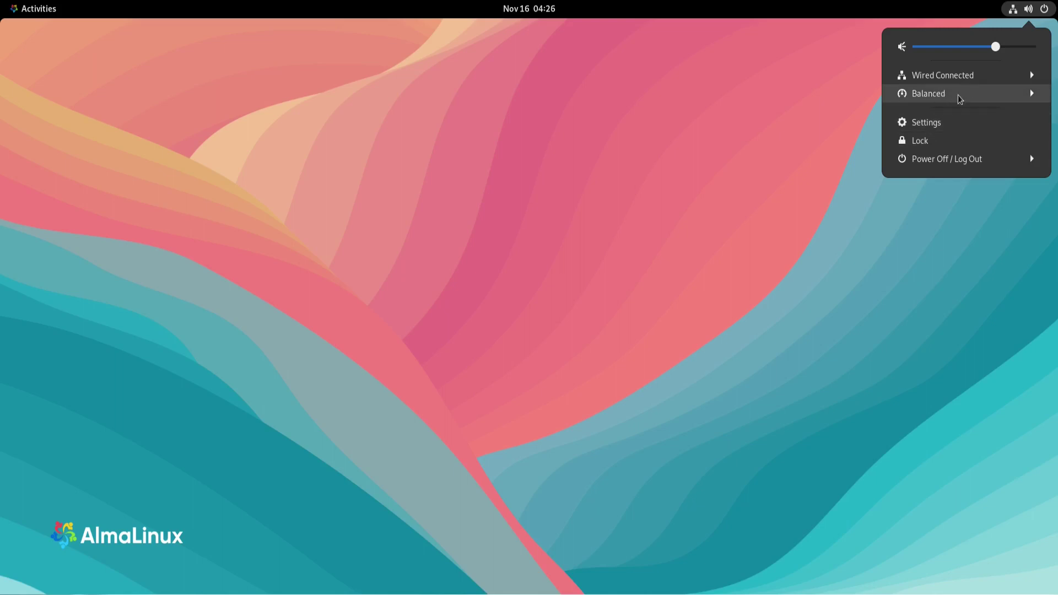
{"action": "left_click", "coordinate": [960, 99]}
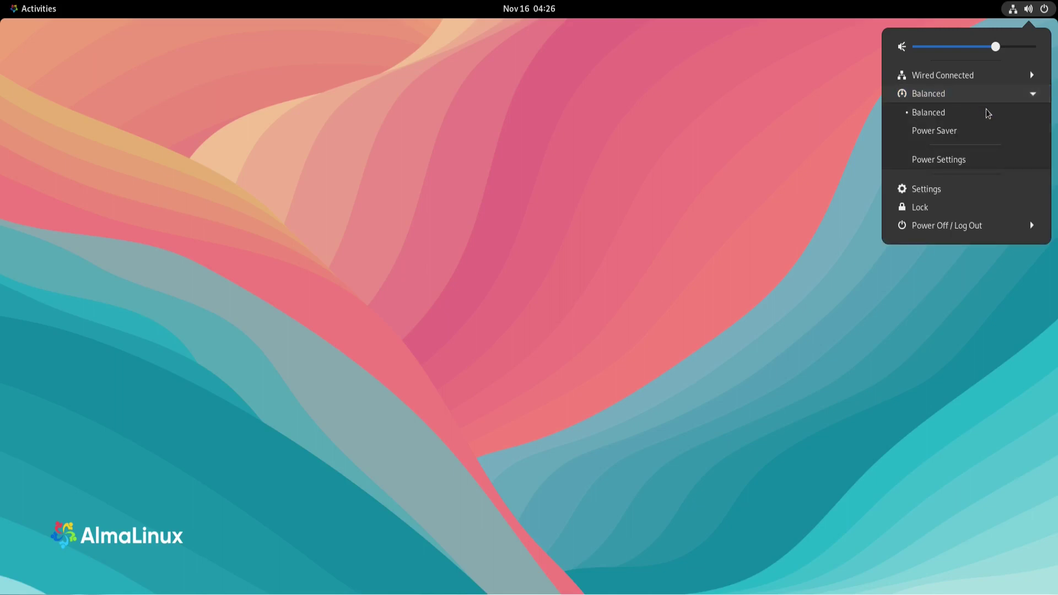
{"action": "left_click", "coordinate": [946, 77]}
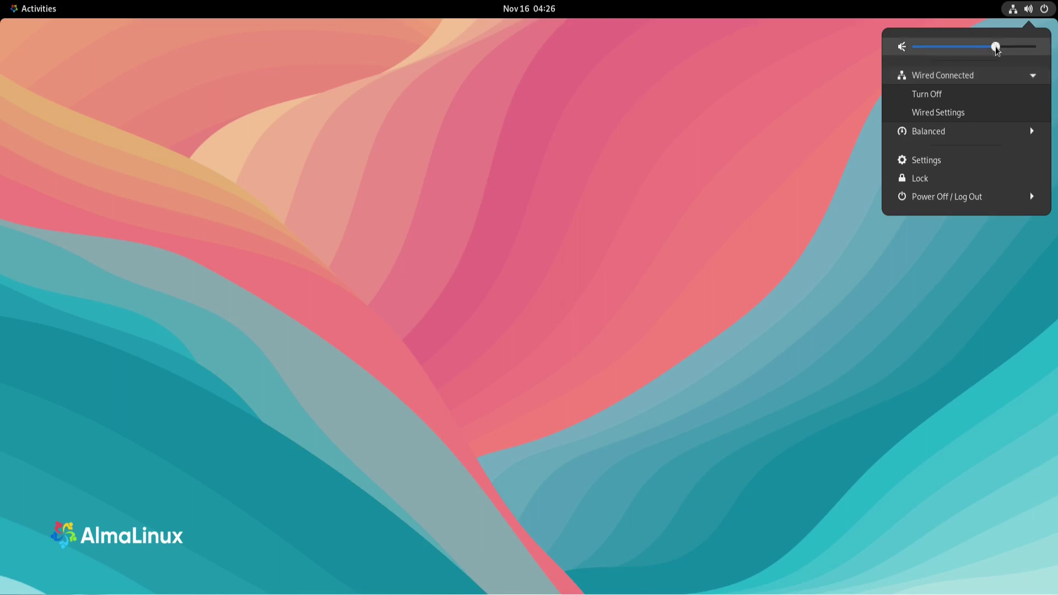
{"action": "left_click_drag", "start_coordinate": [996, 47], "coordinate": [1018, 48]}
{"action": "left_click", "coordinate": [506, 11]}
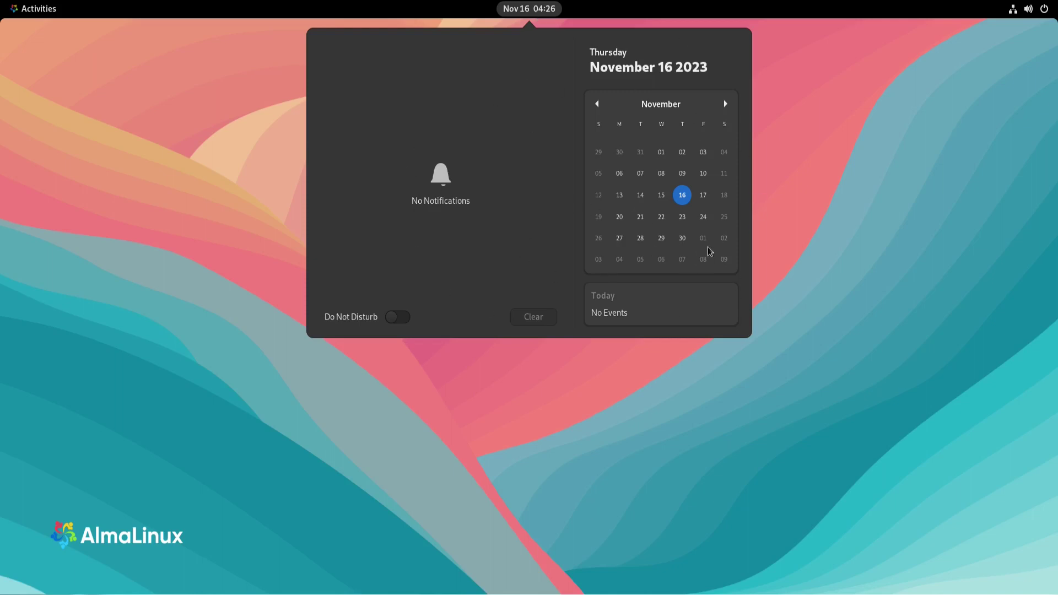
{"action": "left_click", "coordinate": [532, 10]}
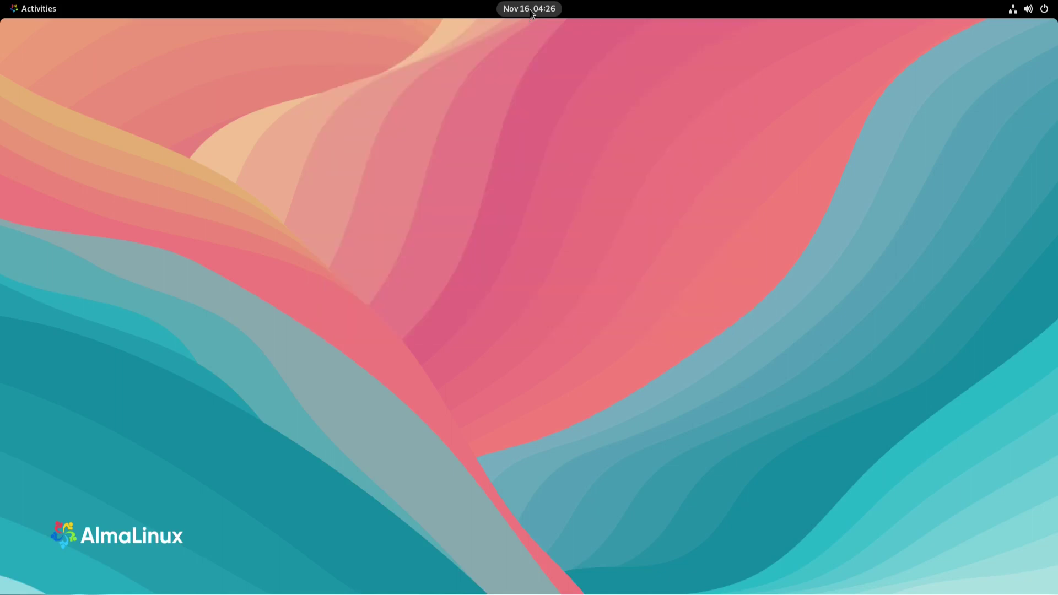
Launch Terminal from the Activities overview dash
{"action": "left_click", "coordinate": [17, 11]}
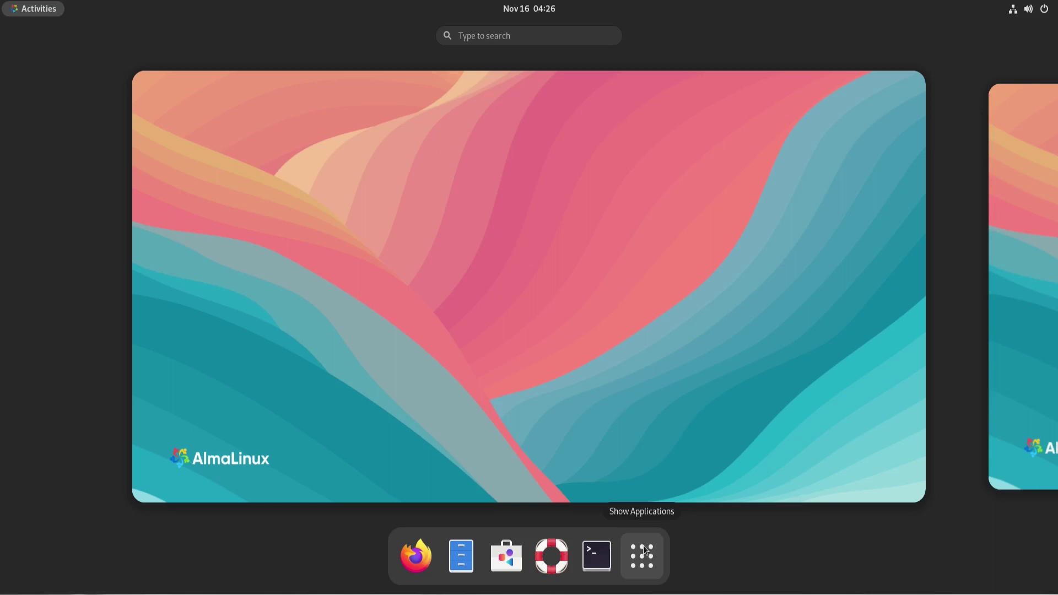
{"action": "left_click", "coordinate": [596, 554]}
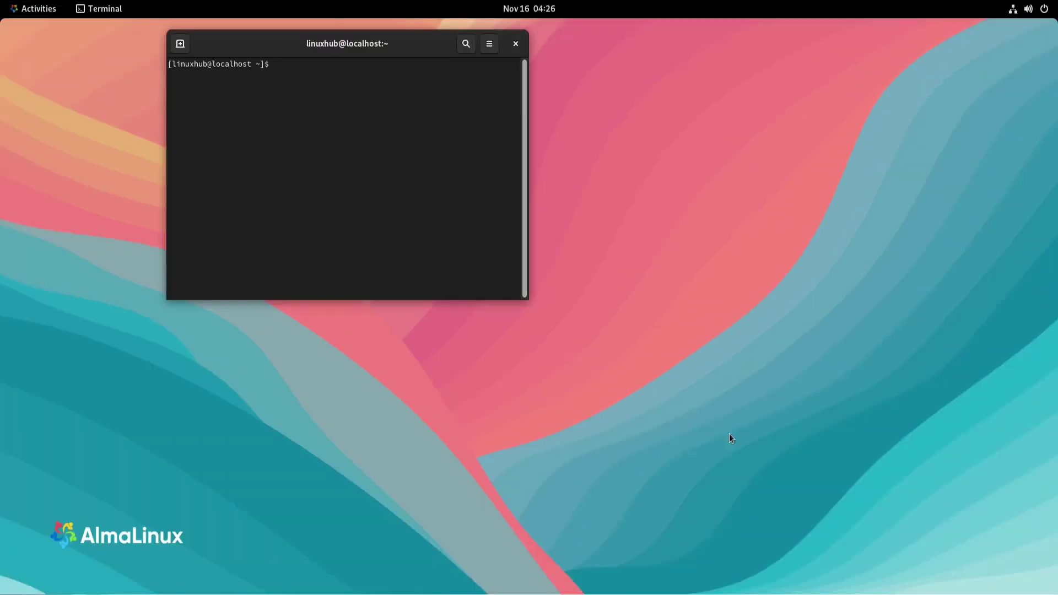
Maximize the terminal, run uname -r to show kernel 5.14.0-362.2.1.el9_3.x86_64, and enlarge the text
{"action": "double_click", "coordinate": [418, 36]}
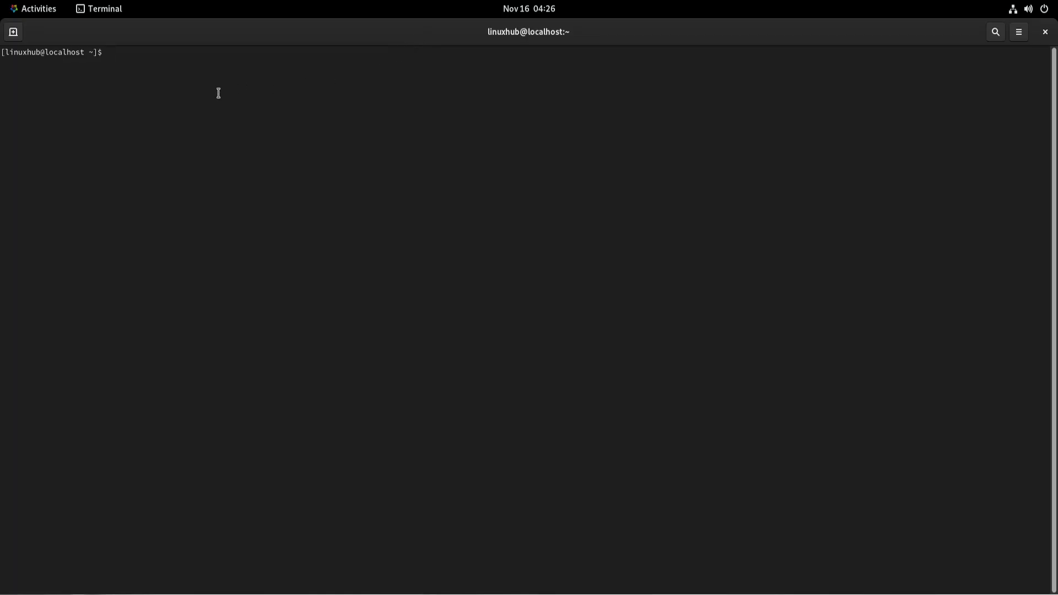
{"action": "type", "text": "uname -r"}
{"action": "key", "text": "Return"}
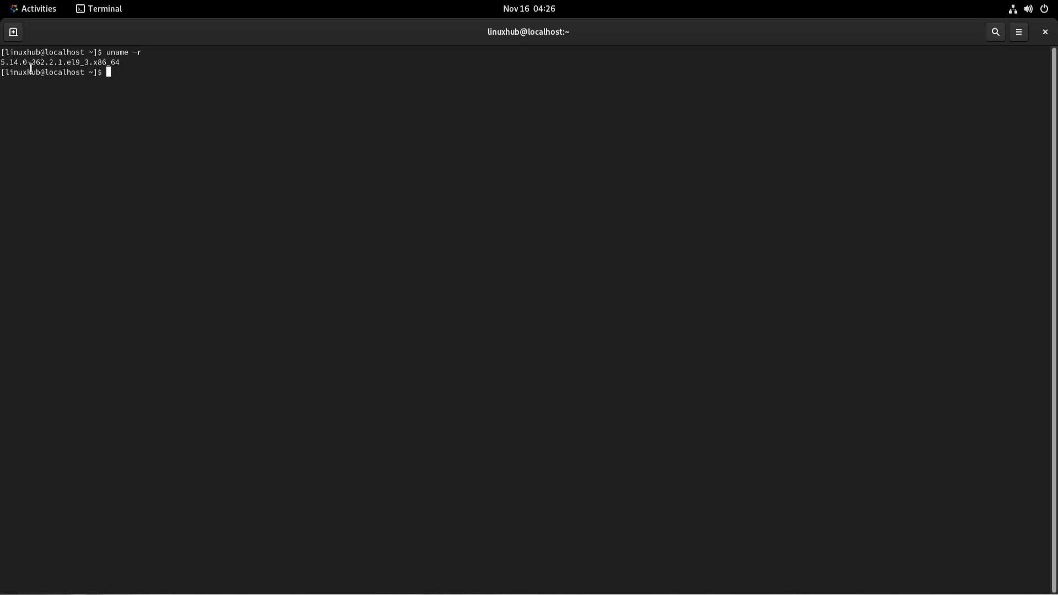
{"action": "key", "text": "ctrl+plus"}
{"action": "key", "text": "ctrl+plus"}
{"action": "key", "text": "ctrl+plus"}
{"action": "key", "text": "ctrl+plus"}
{"action": "key", "text": "ctrl+plus"}
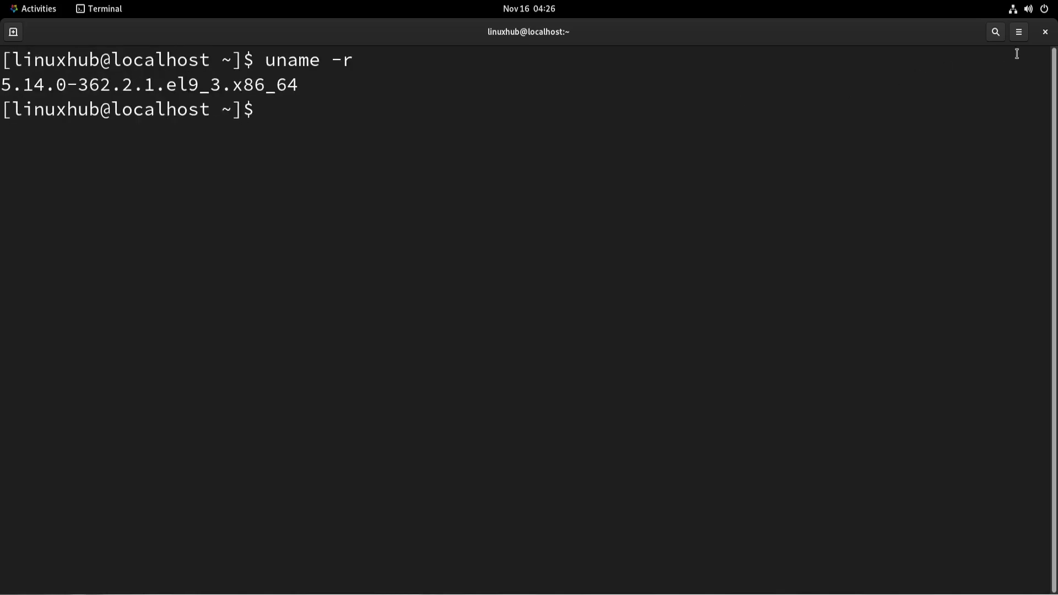
View Terminal's About details (version 3.40.3), then close the dialog and the terminal
{"action": "left_click", "coordinate": [1018, 33]}
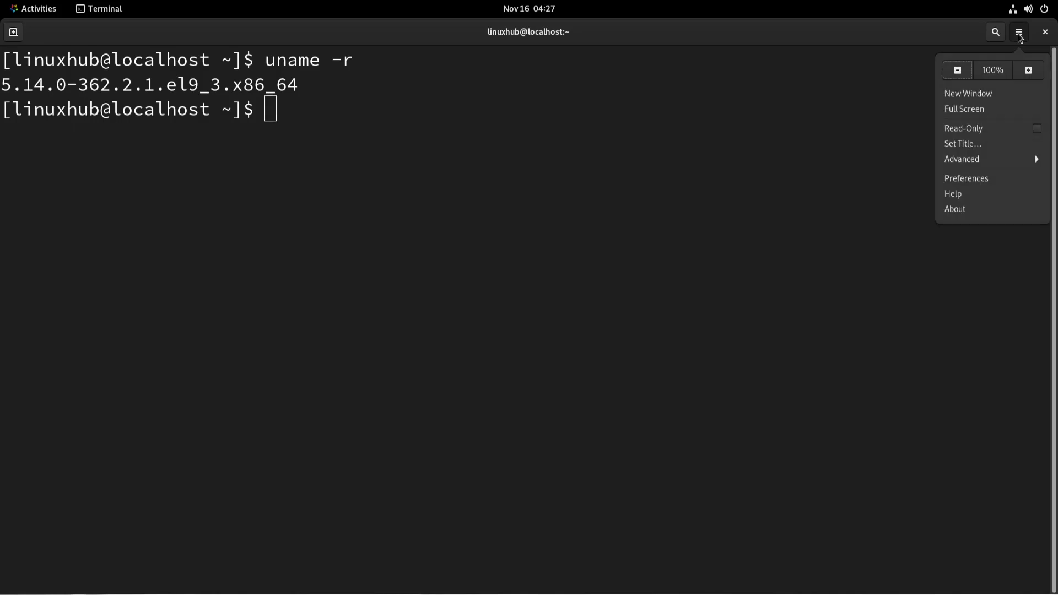
{"action": "left_click", "coordinate": [968, 208]}
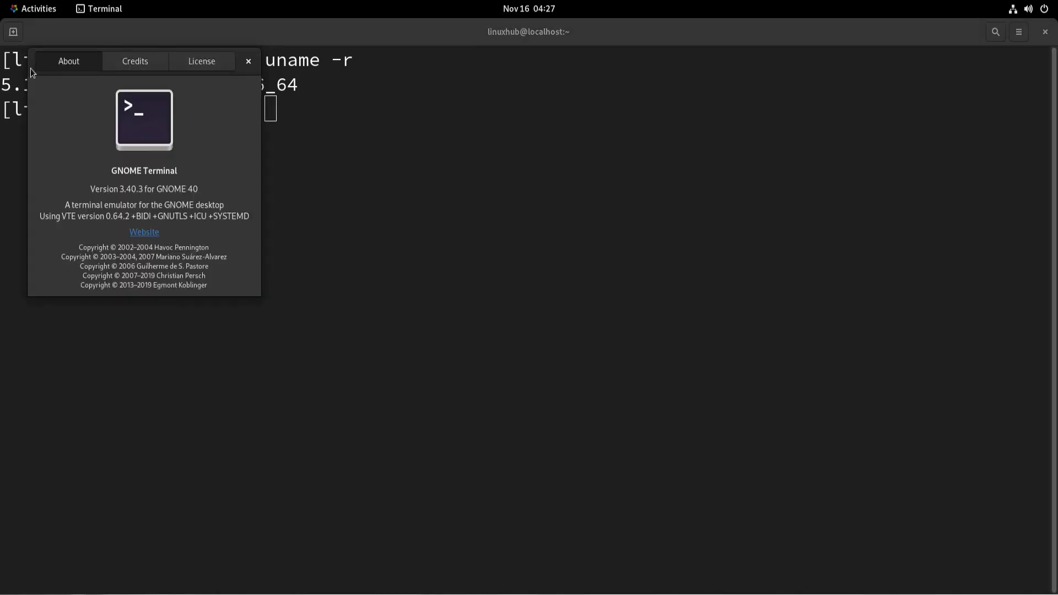
{"action": "left_click_drag", "start_coordinate": [31, 68], "coordinate": [388, 196]}
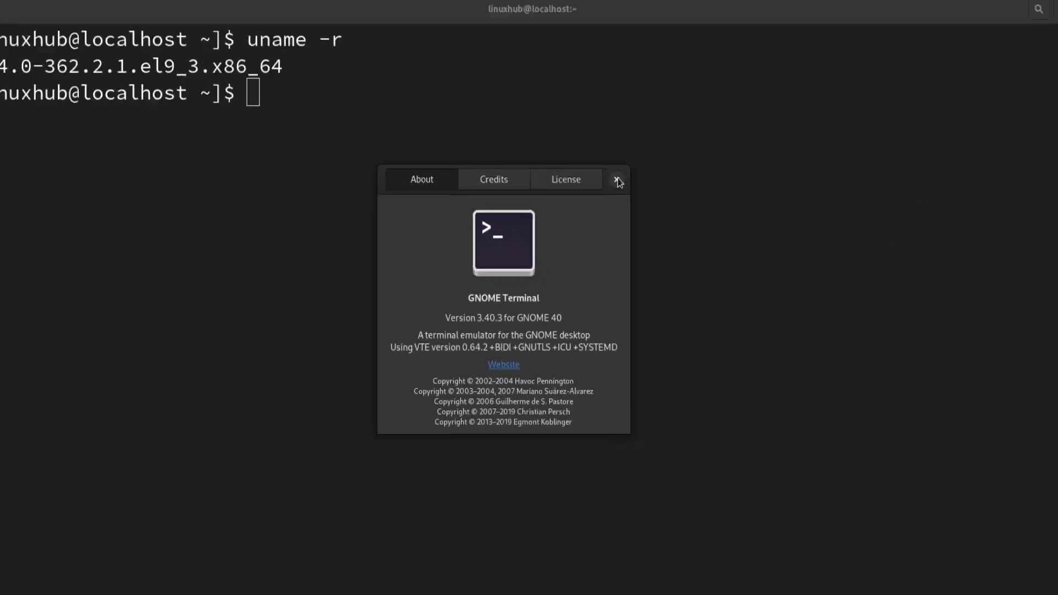
{"action": "left_click", "coordinate": [617, 181]}
{"action": "left_click", "coordinate": [1047, 33]}
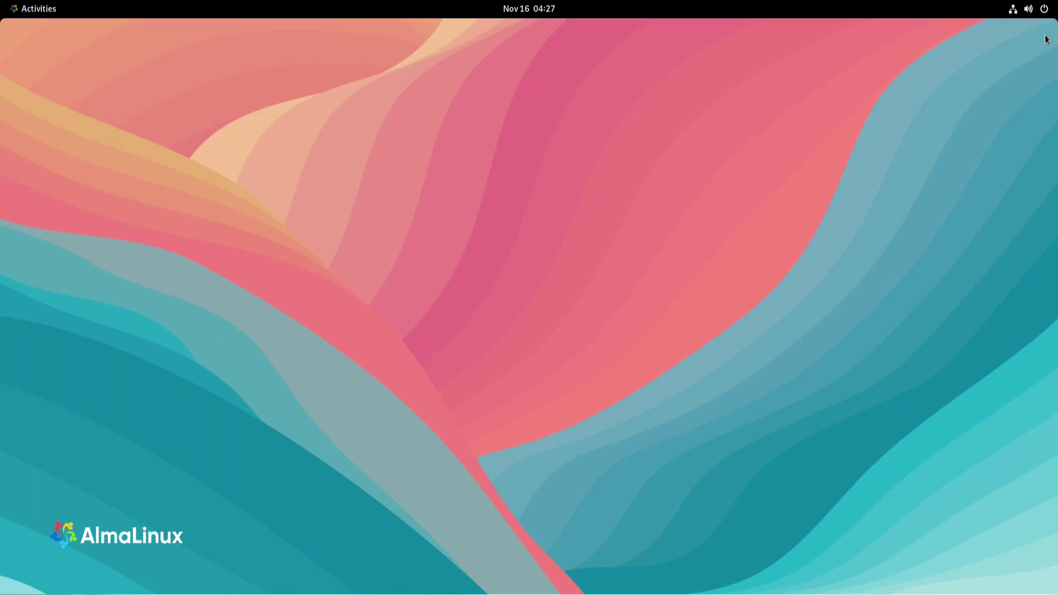
Open GNOME Help from the Activities dash and scroll down to its CC BY-SA 3.0 licence
{"action": "left_click", "coordinate": [16, 10]}
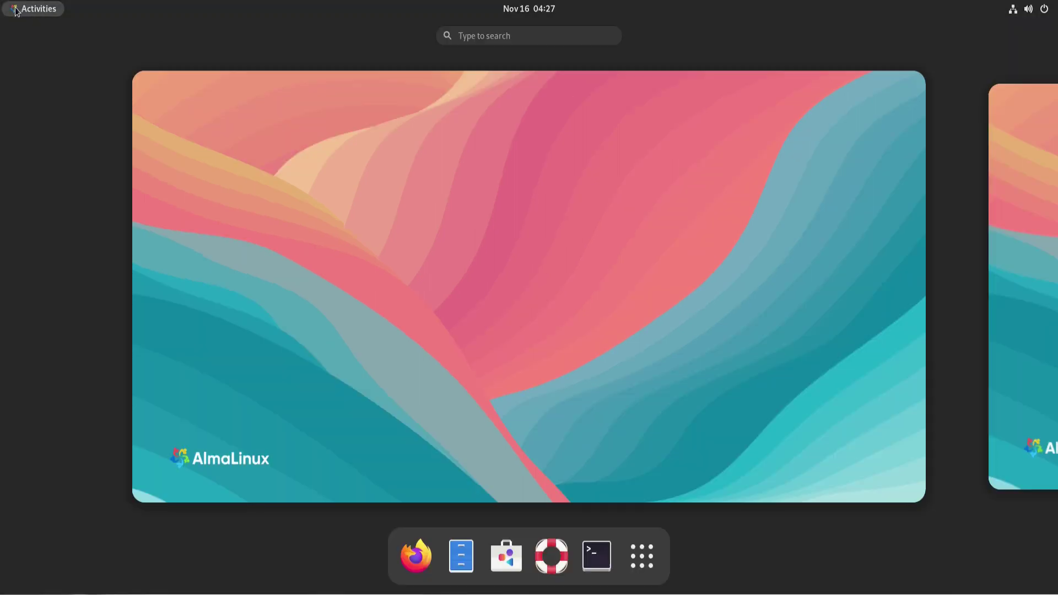
{"action": "left_click", "coordinate": [552, 556]}
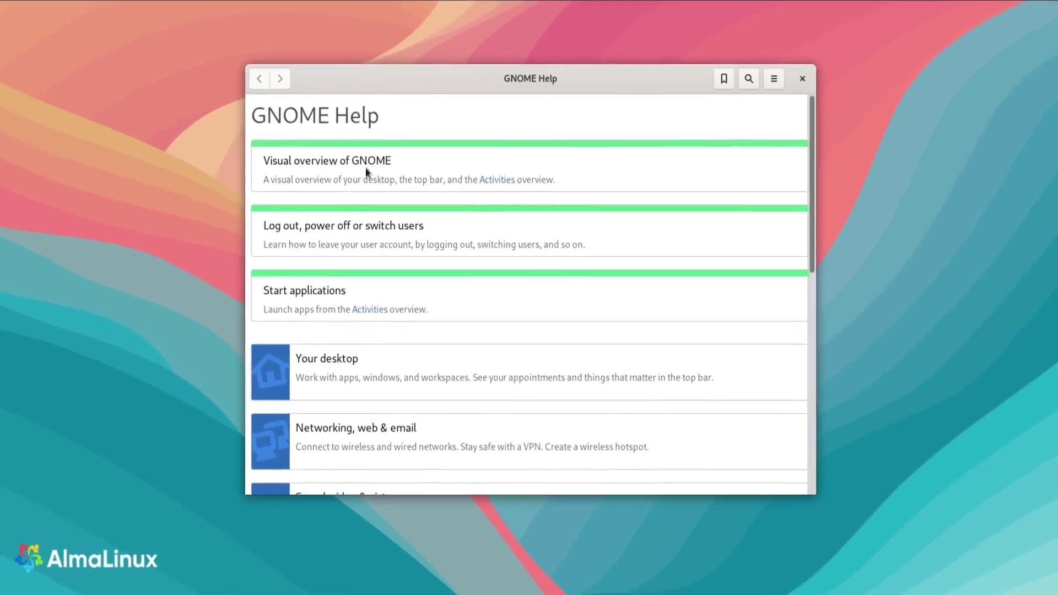
{"action": "scroll", "coordinate": [626, 192], "scroll_direction": "down", "scroll_amount": 10}
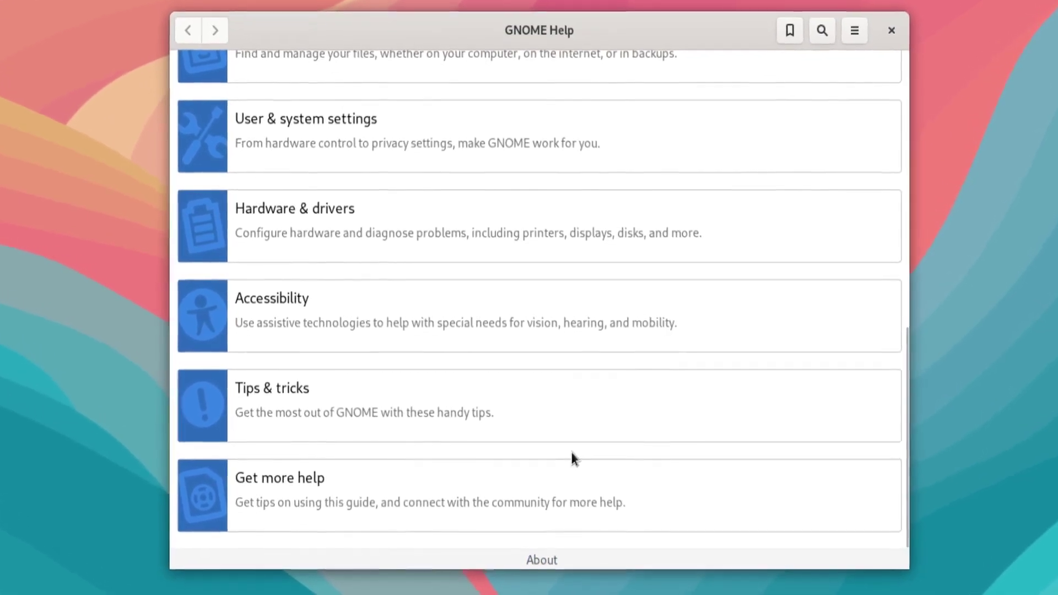
{"action": "scroll", "coordinate": [571, 453], "scroll_direction": "down", "scroll_amount": 2}
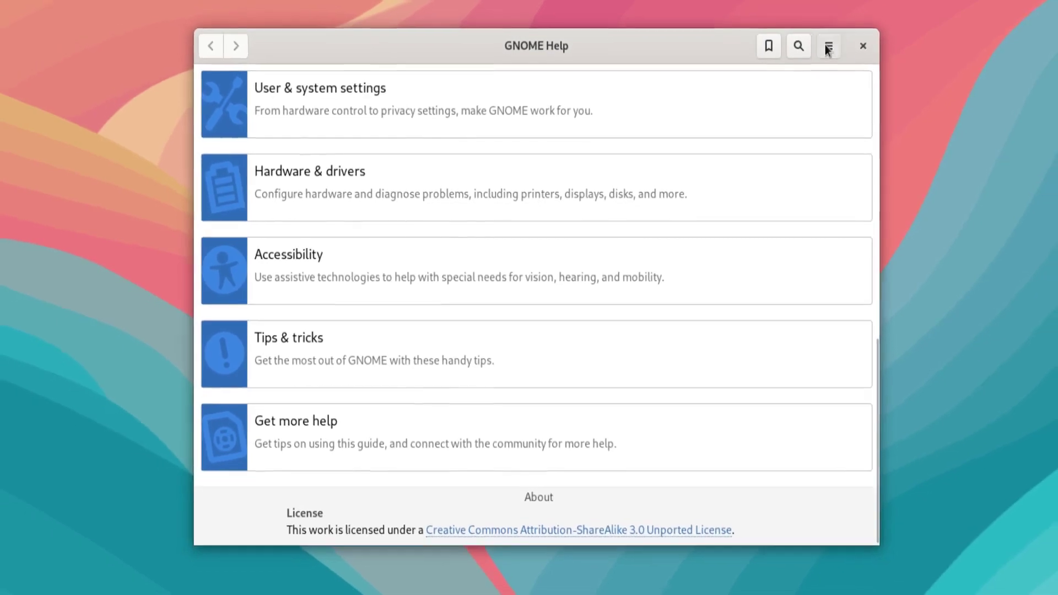
Glance at Help's menu, close the Help window, and return to the Activities overview
{"action": "left_click", "coordinate": [826, 49]}
{"action": "key", "text": "Escape"}
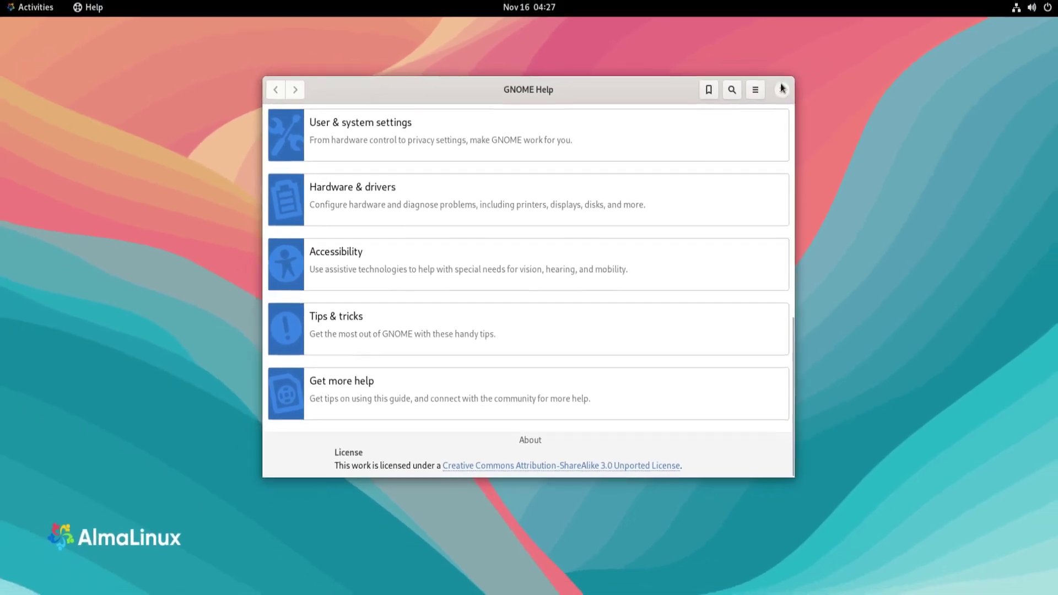
{"action": "left_click", "coordinate": [782, 88]}
{"action": "left_click", "coordinate": [17, 14]}
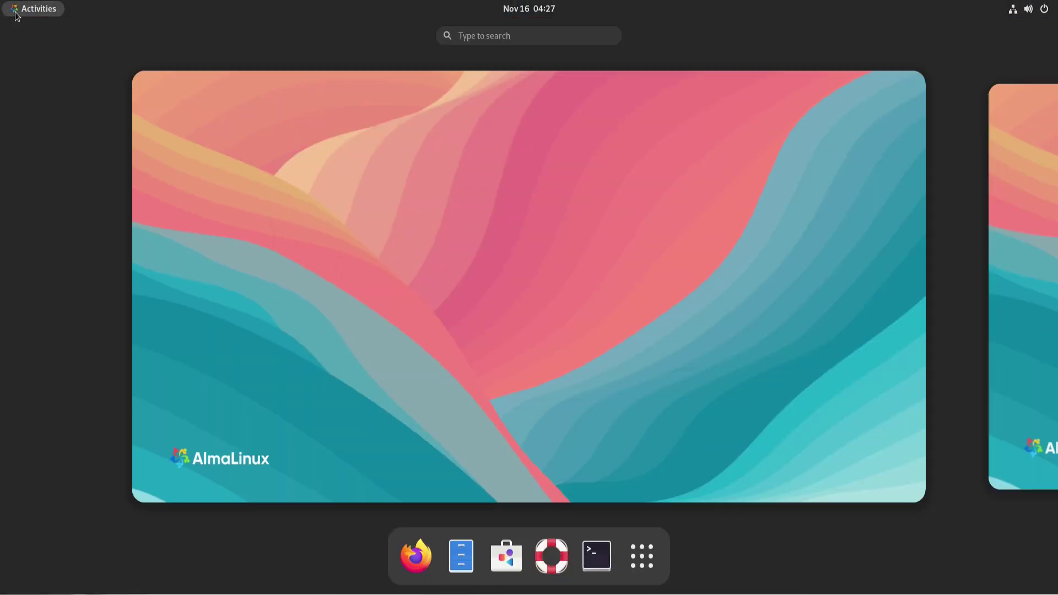
Open GNOME Software, start browsing, and view its About details showing version 41.5
{"action": "left_click", "coordinate": [507, 560]}
{"action": "left_click", "coordinate": [496, 380]}
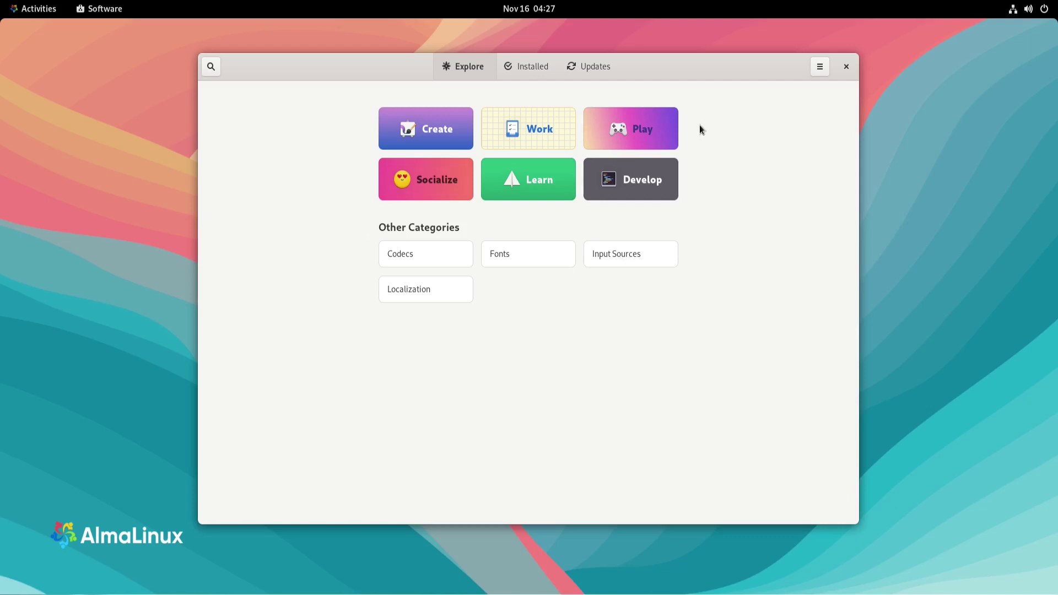
{"action": "left_click", "coordinate": [821, 68]}
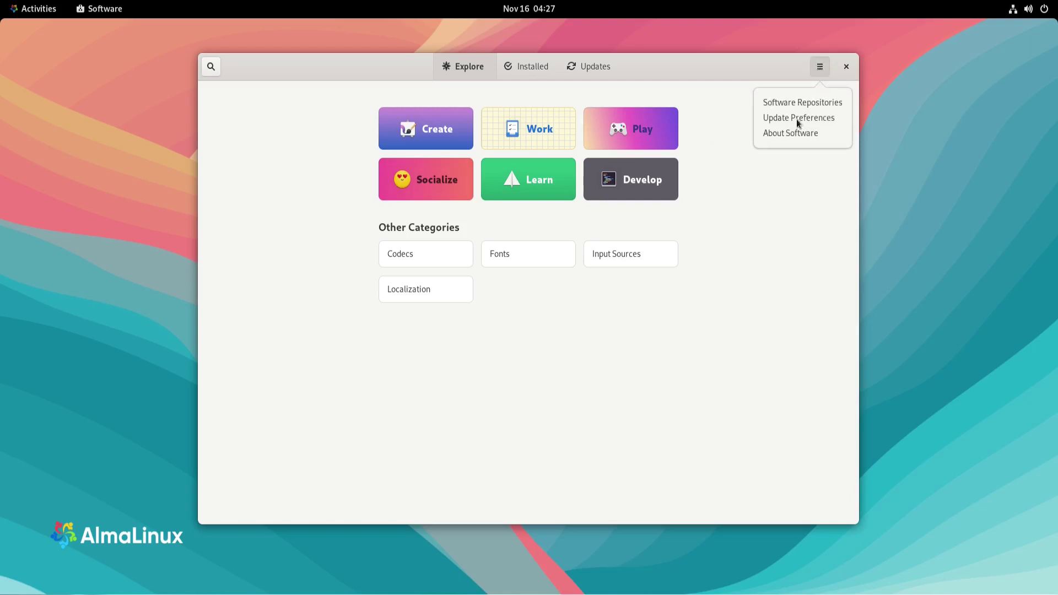
{"action": "left_click", "coordinate": [786, 138]}
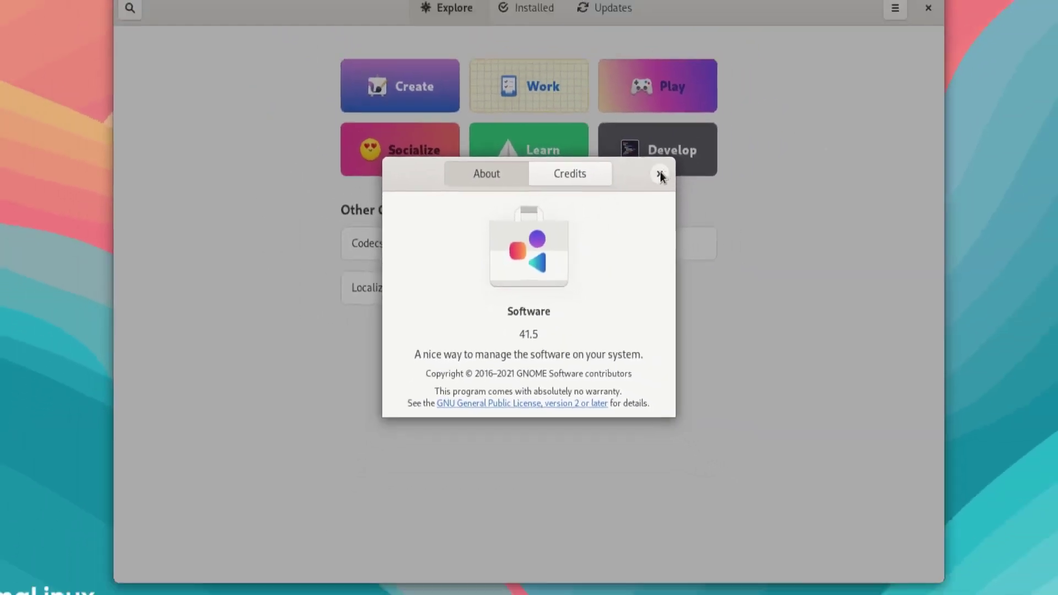
{"action": "left_click", "coordinate": [710, 127]}
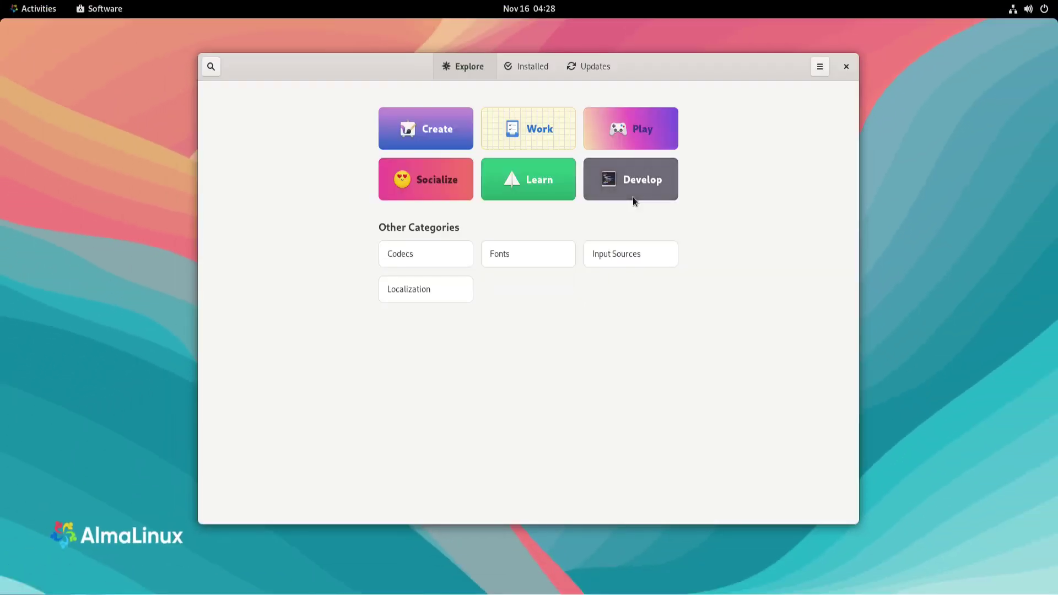
Search the catalogue for htop, then neofetch, find neither, and close Software
{"action": "left_click", "coordinate": [211, 66]}
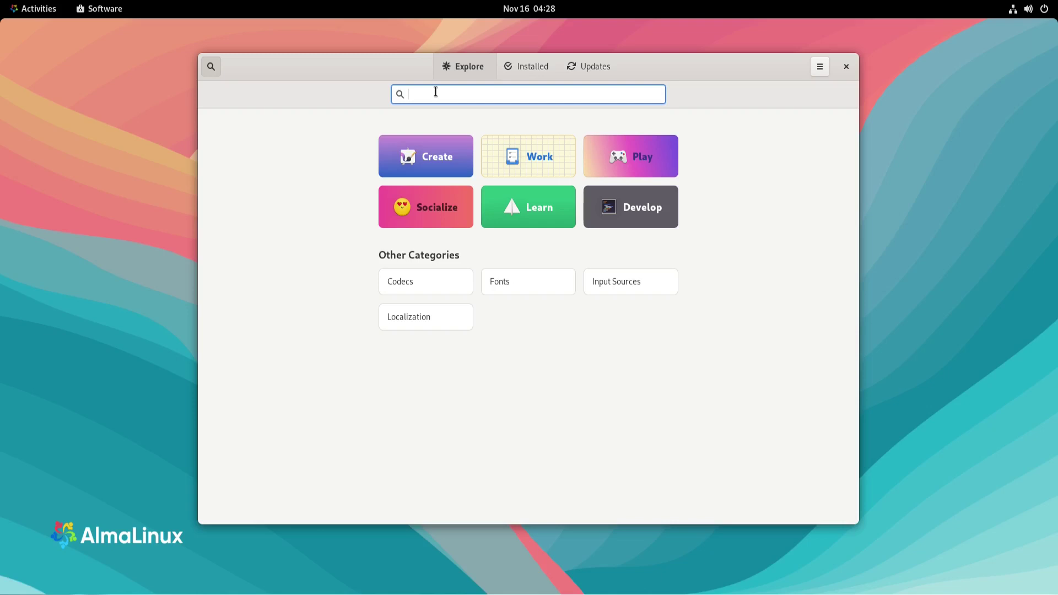
{"action": "type", "text": "htop"}
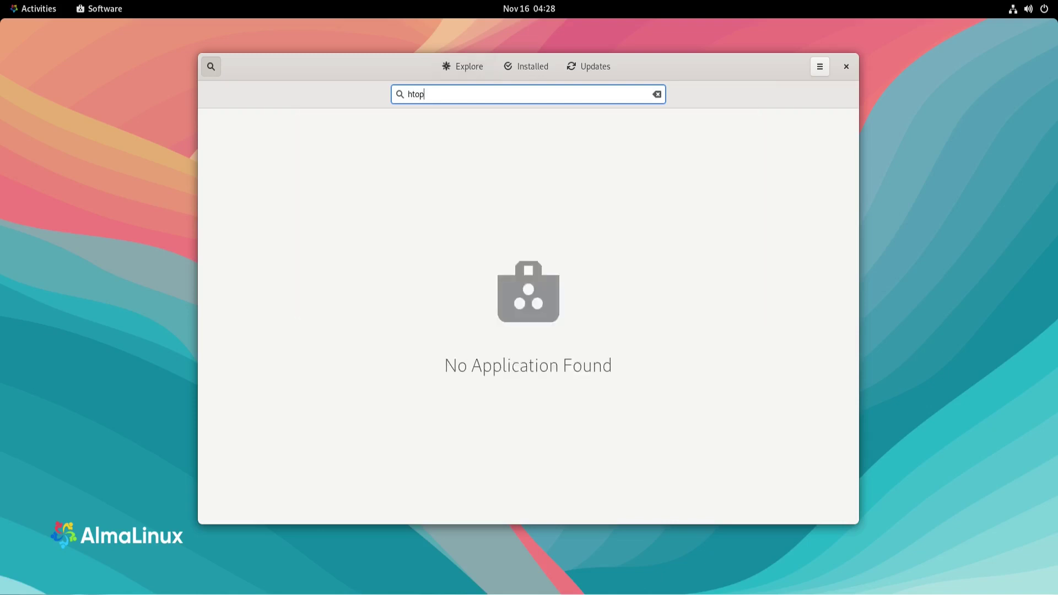
{"action": "key", "text": "BackSpace"}
{"action": "key", "text": "BackSpace"}
{"action": "key", "text": "BackSpace"}
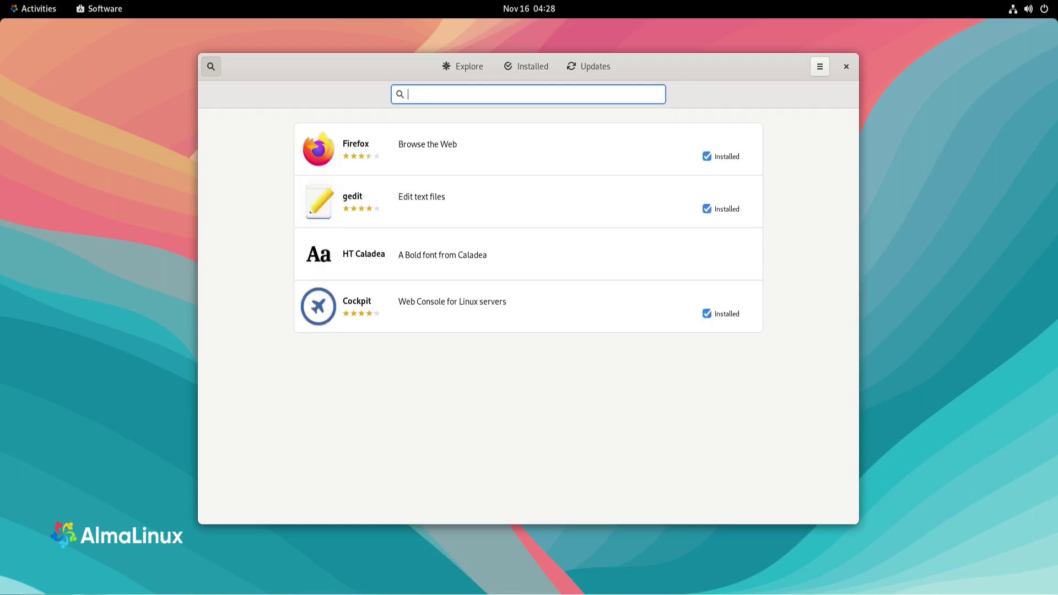
{"action": "type", "text": "neofetch"}
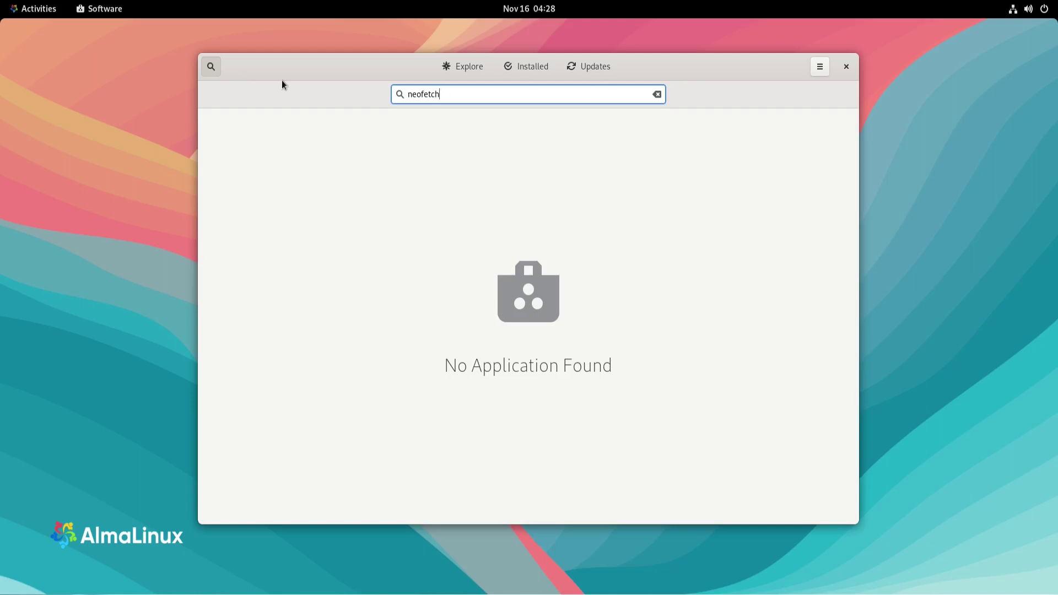
{"action": "left_click", "coordinate": [847, 66]}
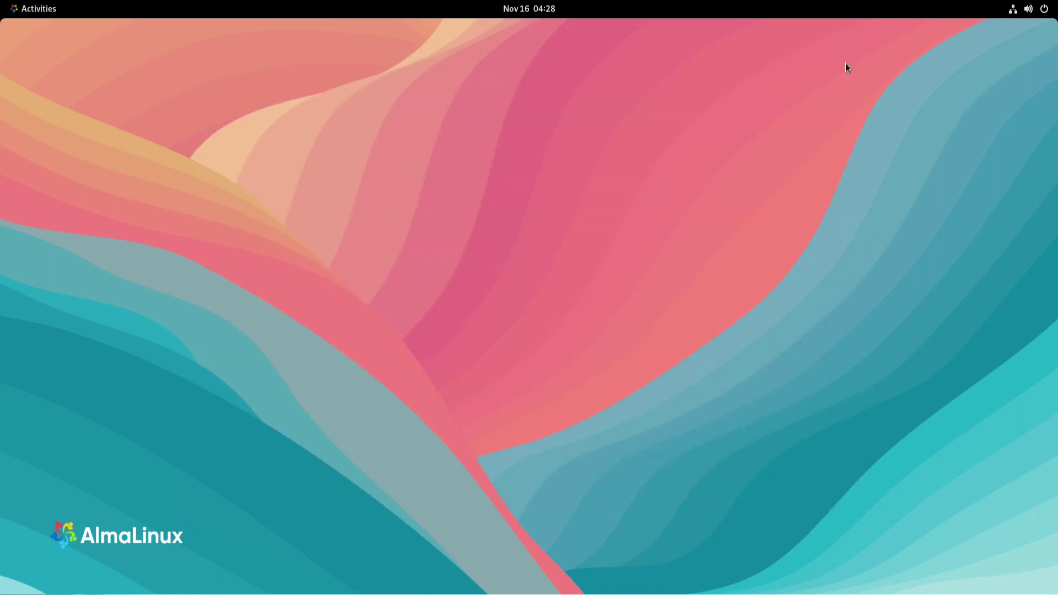
{"action": "left_click", "coordinate": [18, 5]}
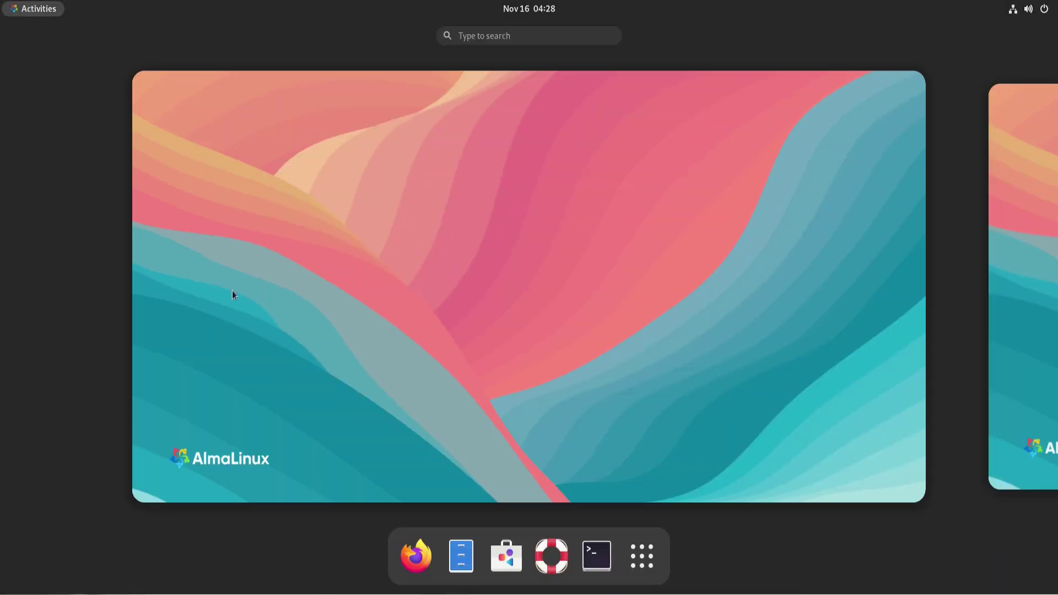
{"action": "left_click", "coordinate": [461, 556]}
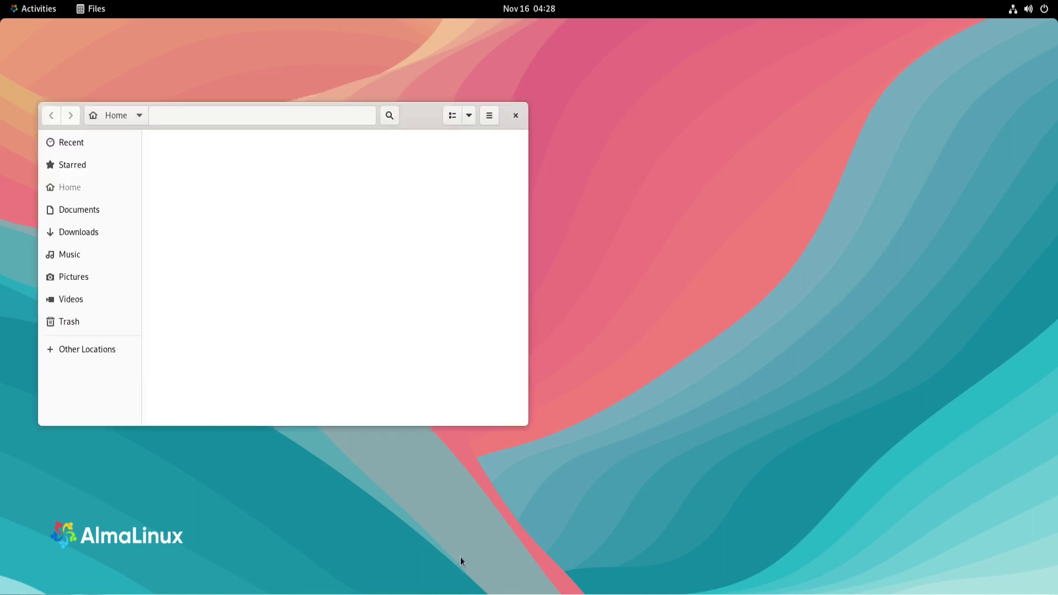
{"action": "double_click", "coordinate": [428, 115]}
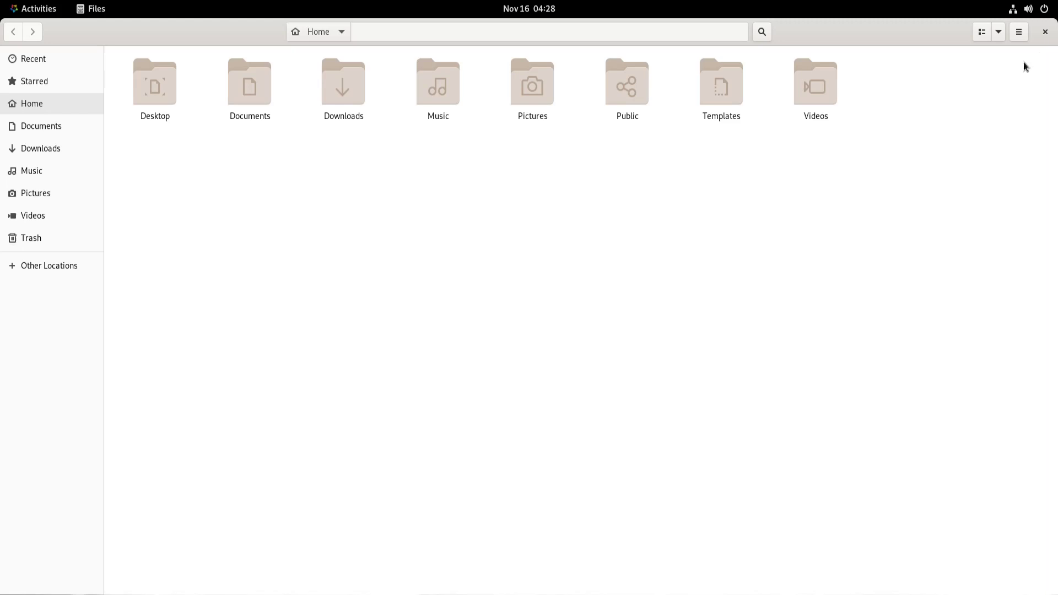
{"action": "left_click", "coordinate": [1019, 32]}
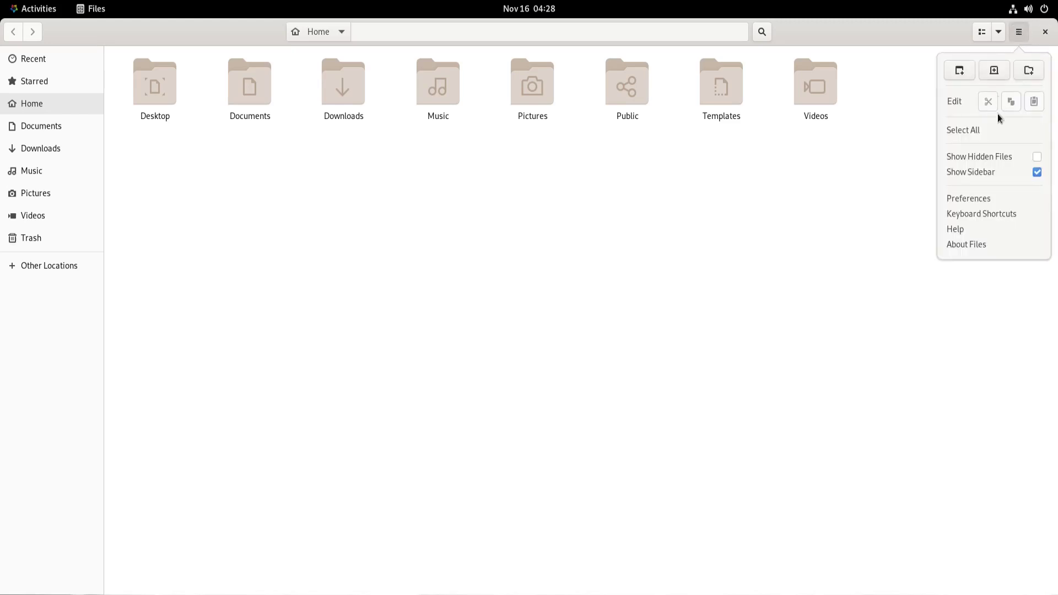
{"action": "left_click", "coordinate": [968, 247]}
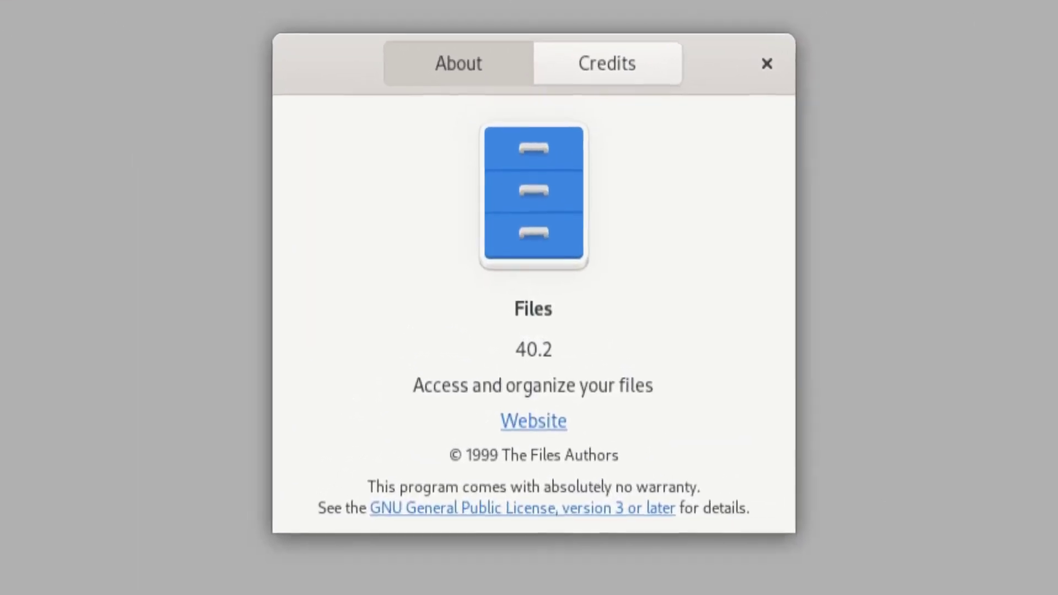
{"action": "left_click", "coordinate": [766, 63]}
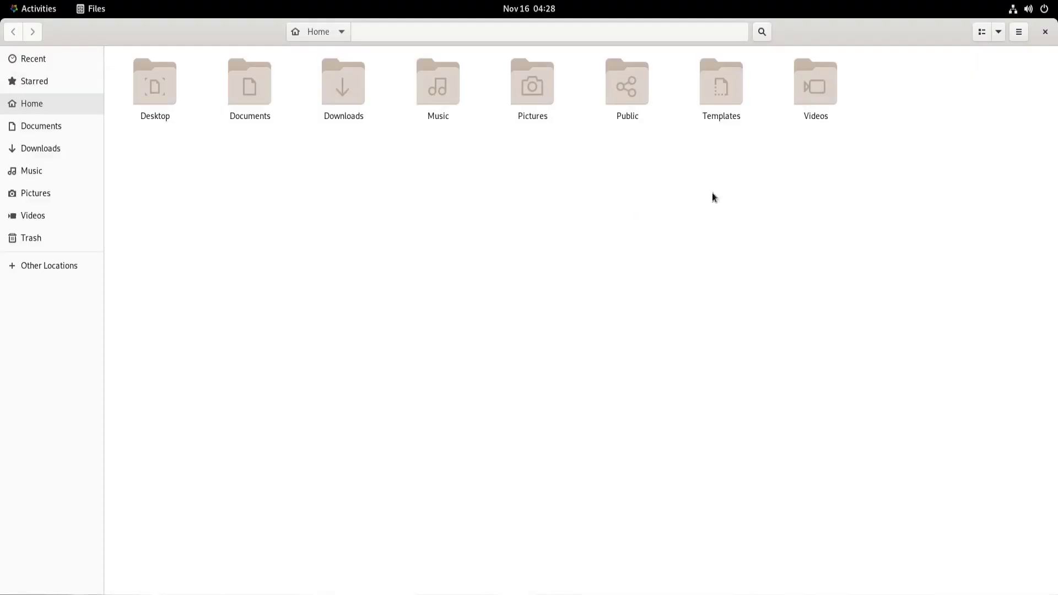
{"action": "left_click", "coordinate": [1045, 31]}
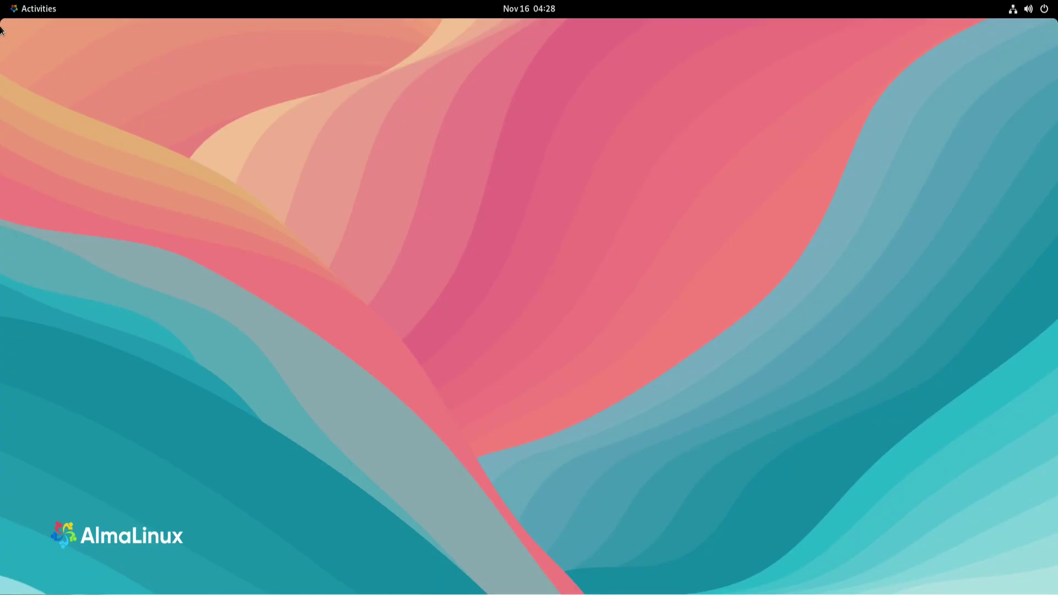
Launch Firefox on the AlmaLinux homepage and maximize its window
{"action": "left_click", "coordinate": [16, 12]}
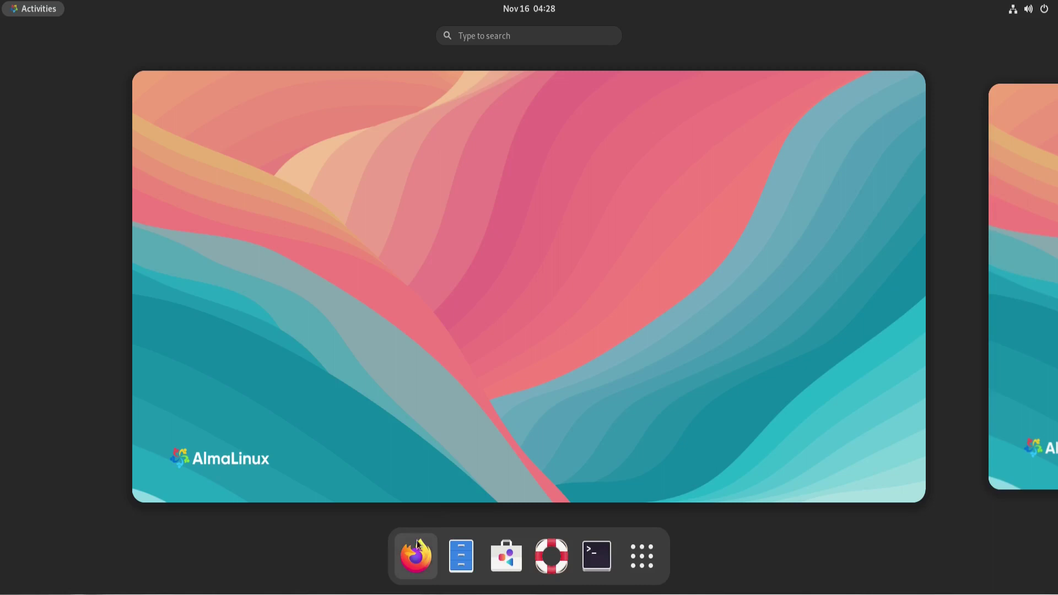
{"action": "left_click", "coordinate": [416, 557]}
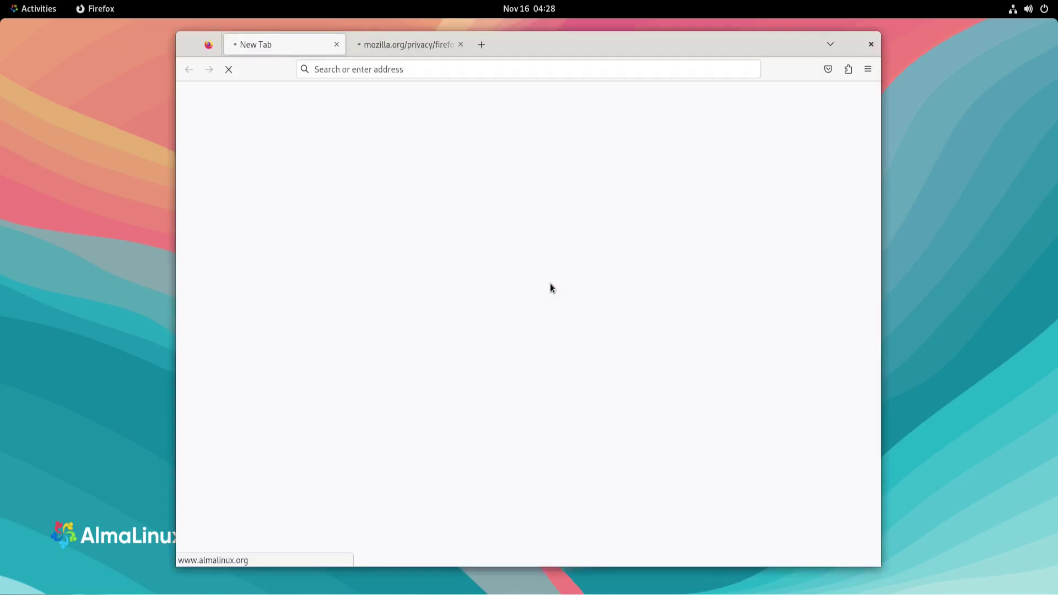
{"action": "double_click", "coordinate": [570, 41]}
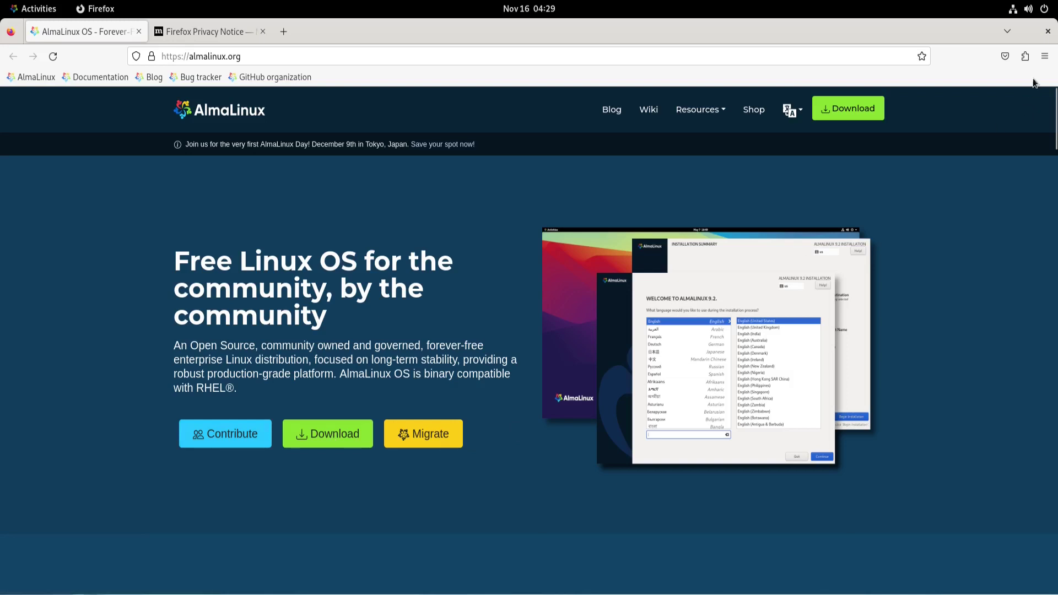
Show the About Firefox box (115.3.1esr) and move it to the screen centre
{"action": "left_click", "coordinate": [1045, 56]}
{"action": "left_click", "coordinate": [918, 407]}
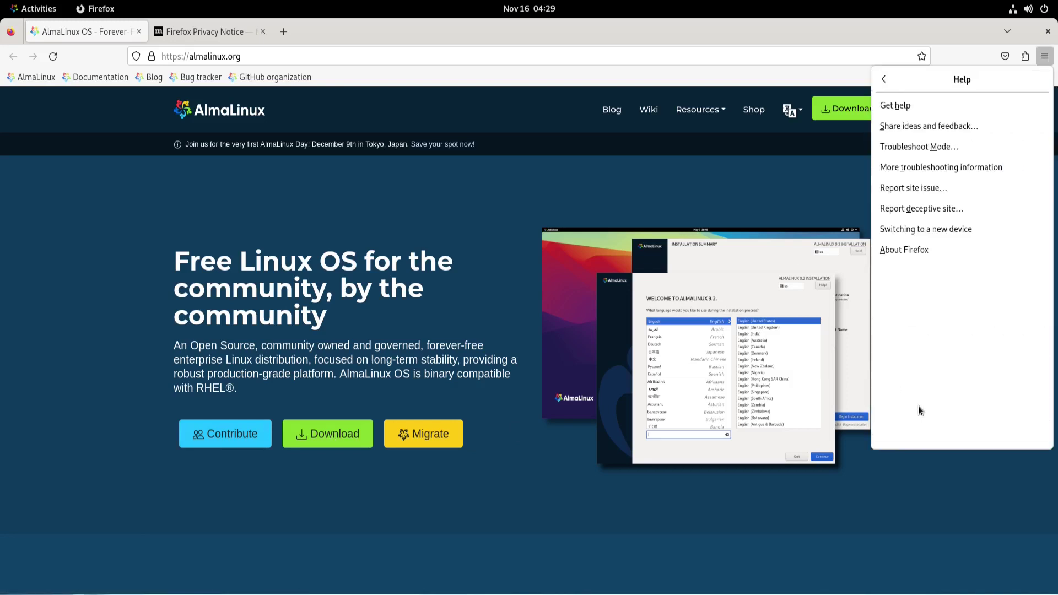
{"action": "left_click", "coordinate": [903, 250]}
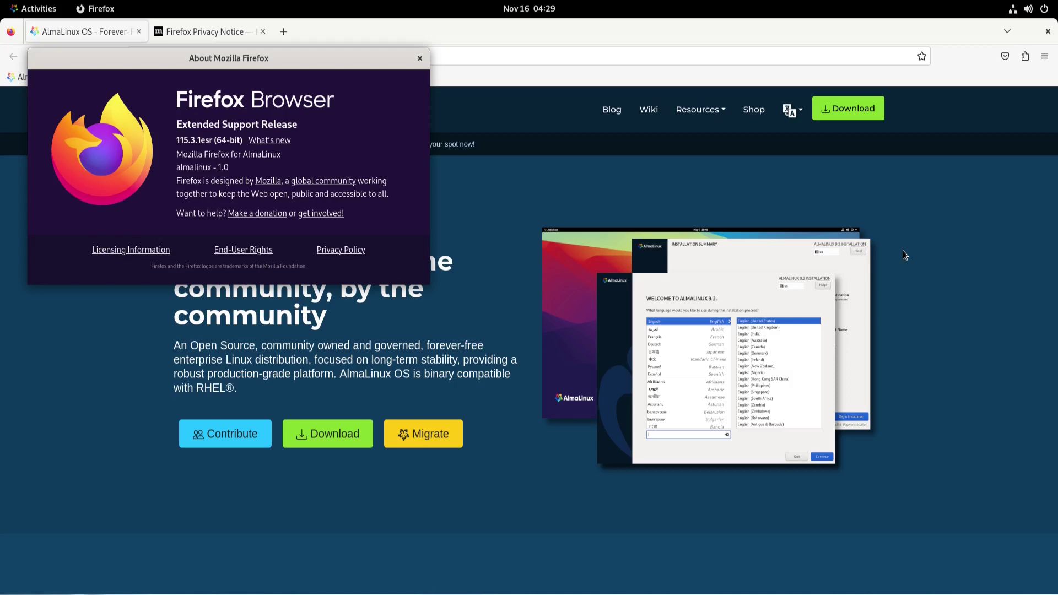
{"action": "left_click_drag", "start_coordinate": [329, 57], "coordinate": [601, 232]}
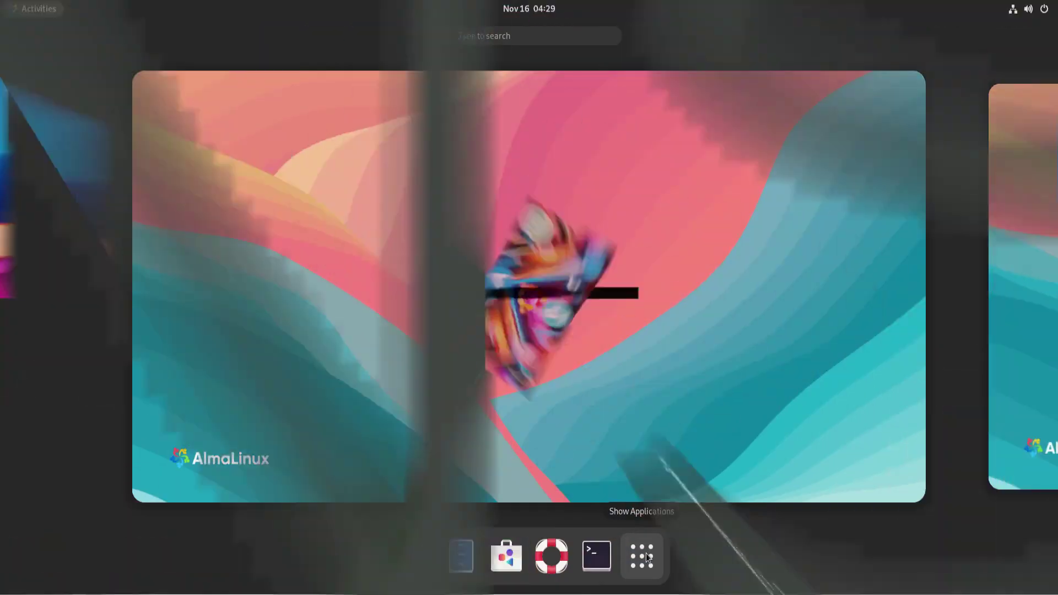
Show the app grid, look inside the Utilities folder, then close the folder
{"action": "left_click", "coordinate": [648, 558]}
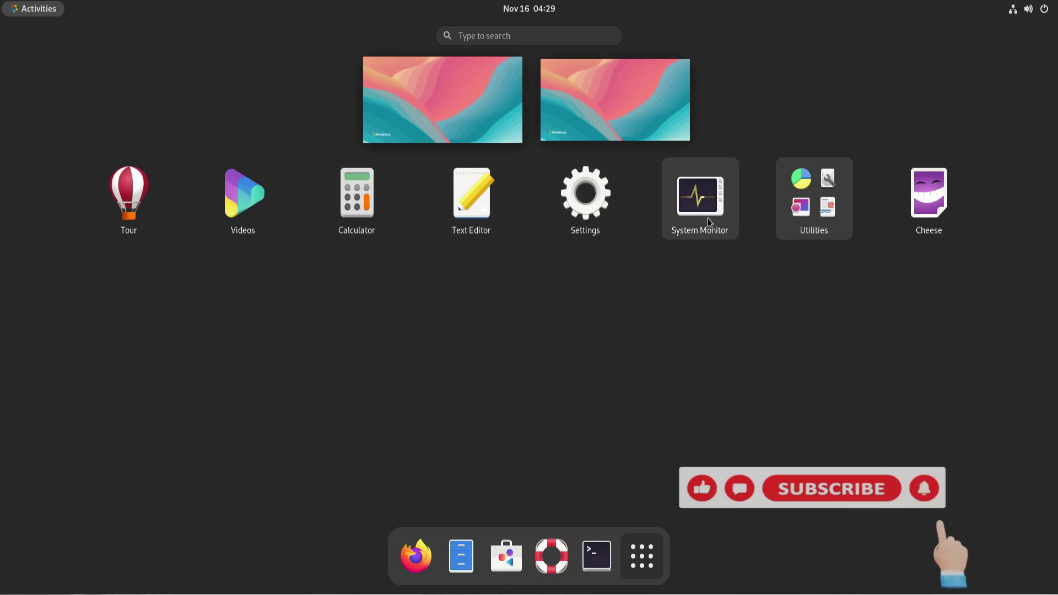
{"action": "left_click", "coordinate": [808, 193]}
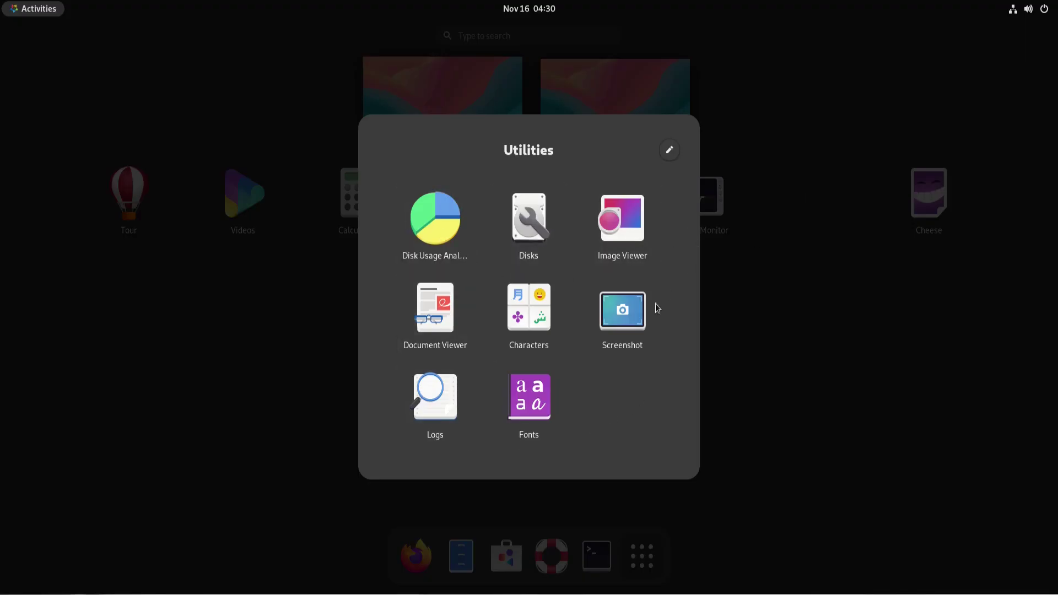
{"action": "left_click", "coordinate": [813, 247]}
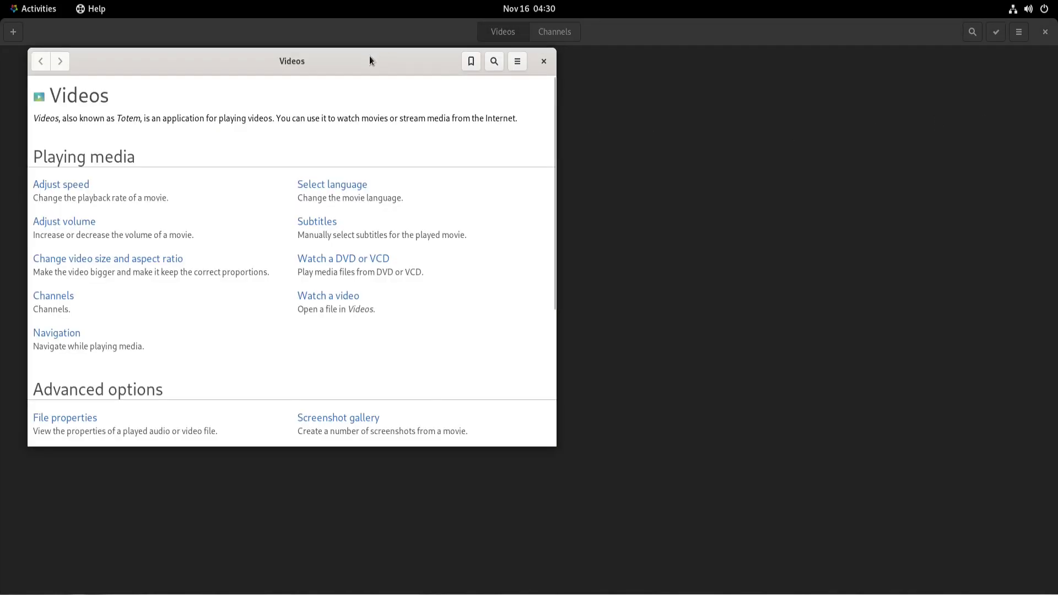
Centre the Videos help window, expand its About credits, and scroll through the topics and licence
{"action": "left_click_drag", "start_coordinate": [370, 55], "coordinate": [568, 141]}
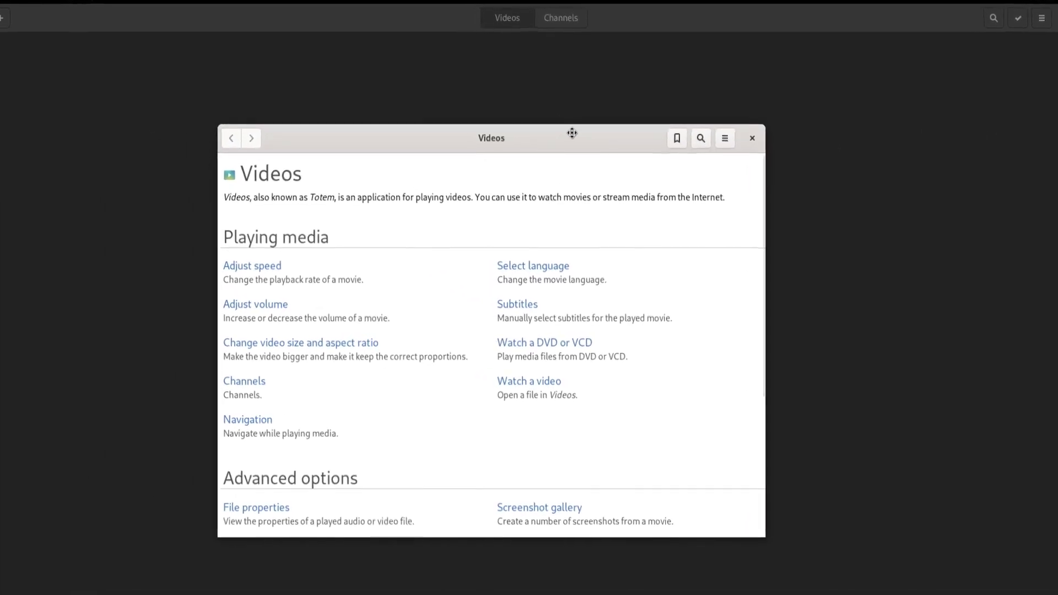
{"action": "scroll", "coordinate": [560, 323], "scroll_direction": "down", "scroll_amount": 1}
{"action": "scroll", "coordinate": [583, 309], "scroll_direction": "down", "scroll_amount": 5}
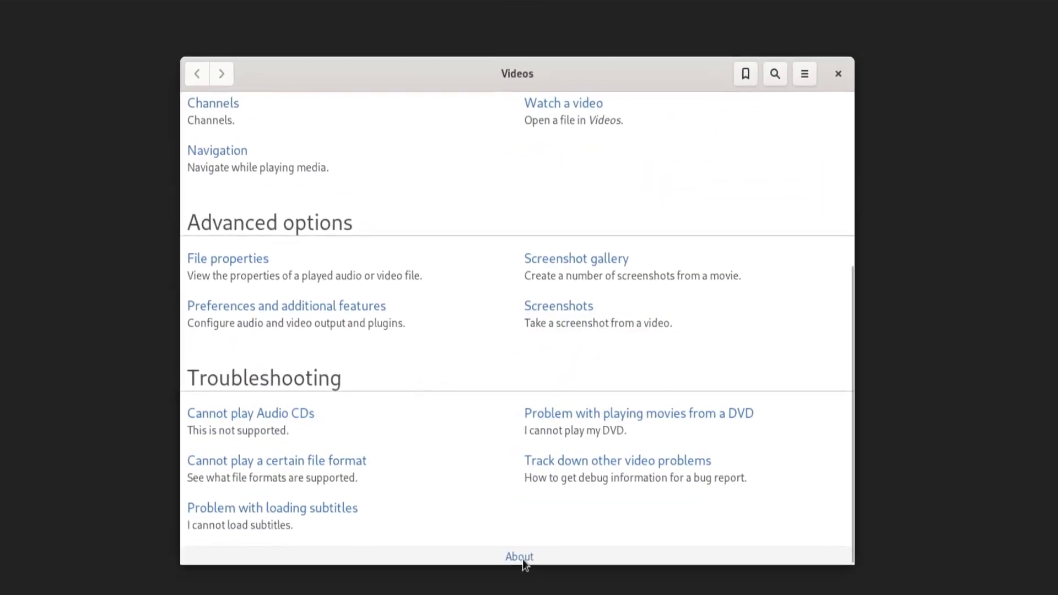
{"action": "left_click", "coordinate": [520, 556]}
{"action": "scroll", "coordinate": [550, 505], "scroll_direction": "down", "scroll_amount": 3}
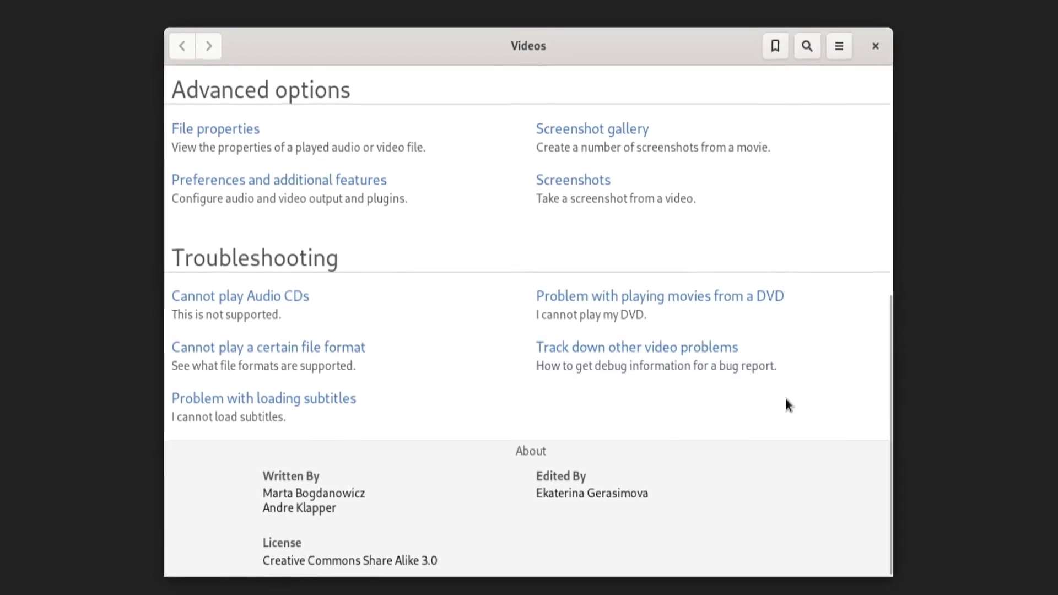
{"action": "scroll", "coordinate": [783, 402], "scroll_direction": "up", "scroll_amount": 10}
{"action": "scroll", "coordinate": [764, 414], "scroll_direction": "down", "scroll_amount": 10}
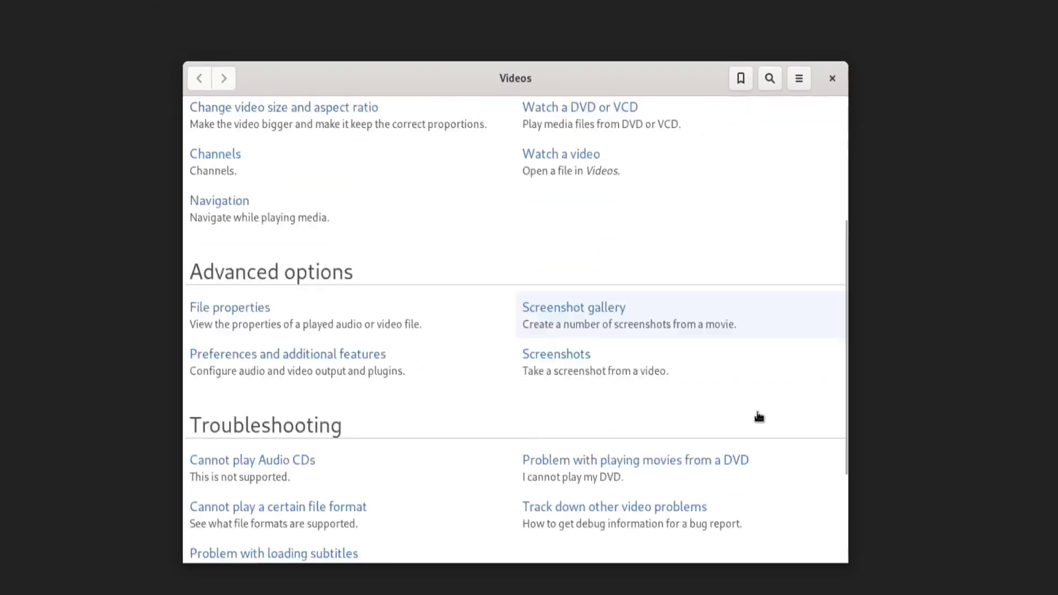
{"action": "scroll", "coordinate": [741, 408], "scroll_direction": "up", "scroll_amount": 7}
{"action": "scroll", "coordinate": [733, 411], "scroll_direction": "up", "scroll_amount": 3}
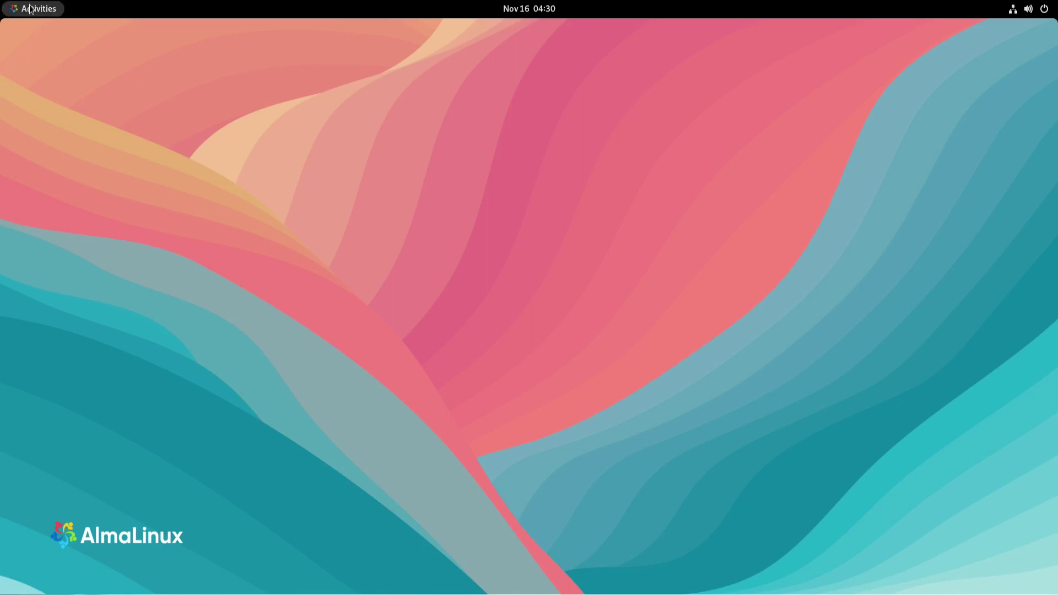
Launch Calculator from the app grid and centre its window on screen
{"action": "left_click", "coordinate": [31, 9]}
{"action": "left_click", "coordinate": [643, 562]}
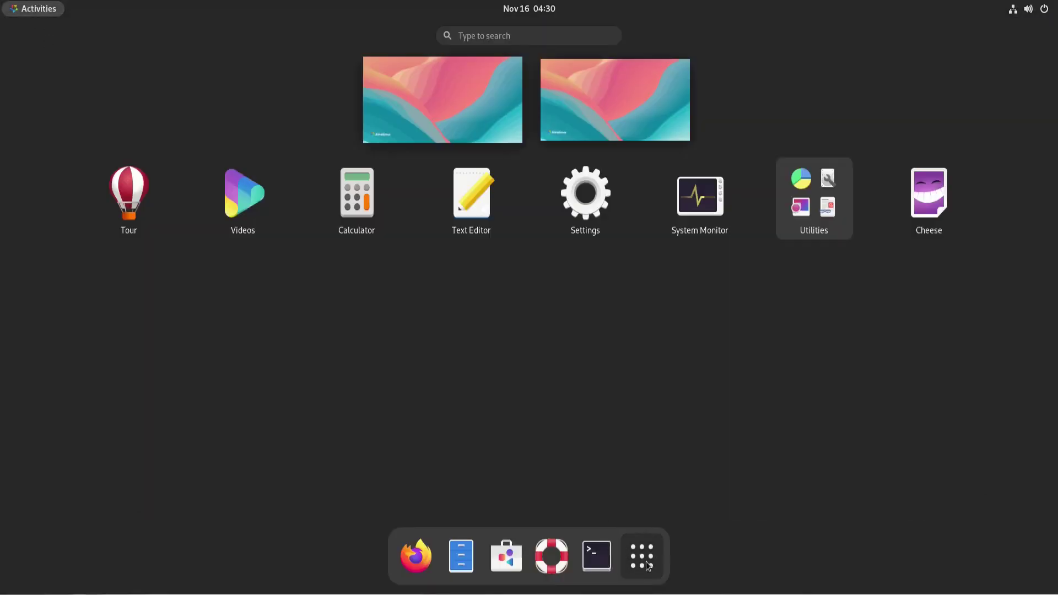
{"action": "left_click", "coordinate": [359, 201]}
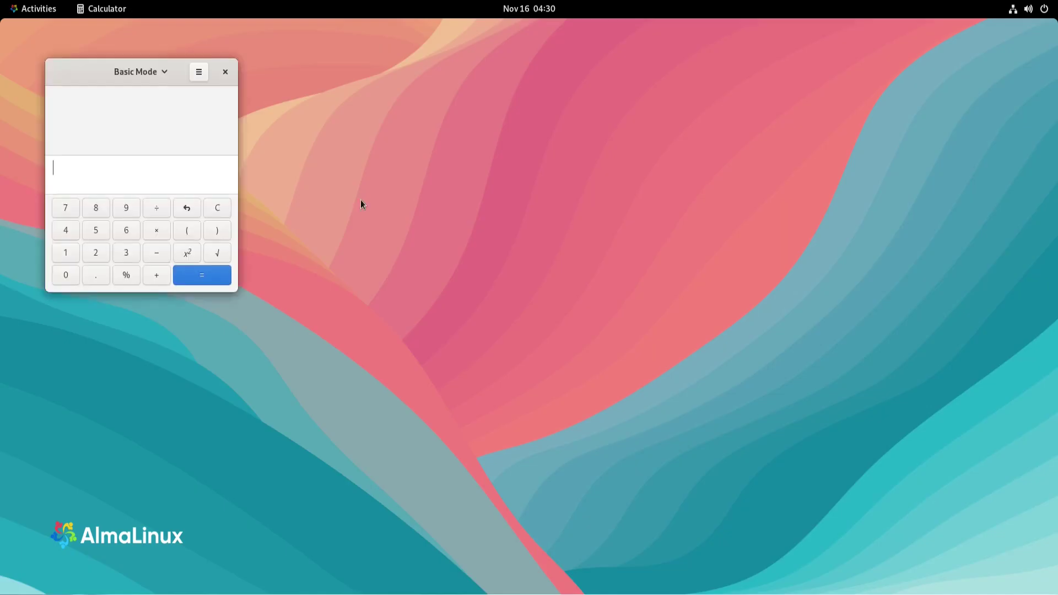
{"action": "left_click_drag", "start_coordinate": [80, 67], "coordinate": [463, 206]}
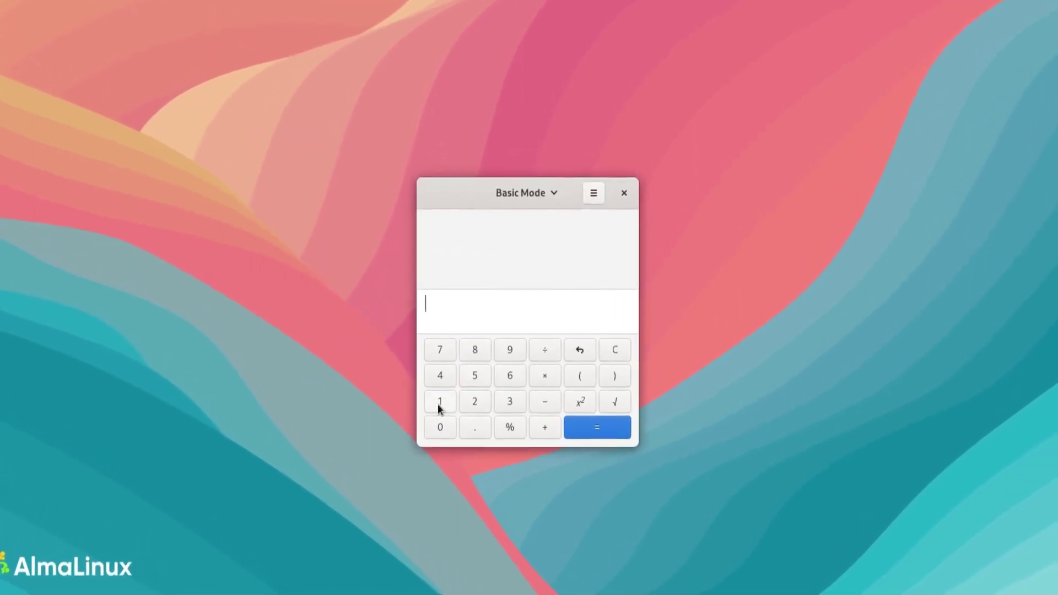
Compute 1489 × 6357 on the keypad, getting 9465573, and select the result
{"action": "left_click", "coordinate": [447, 396]}
{"action": "left_click", "coordinate": [434, 378]}
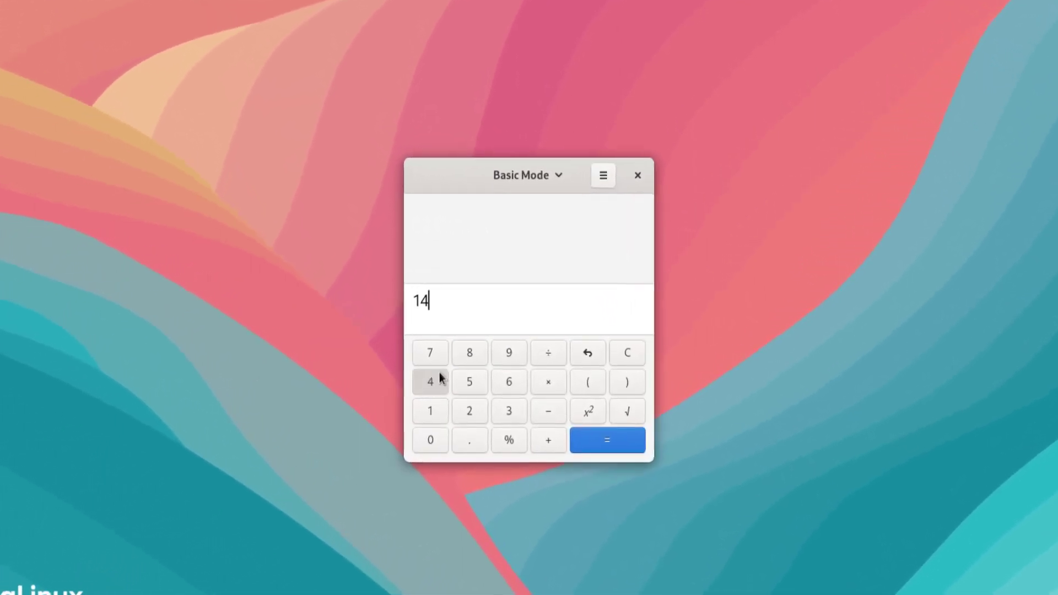
{"action": "left_click", "coordinate": [471, 352]}
{"action": "left_click", "coordinate": [509, 352]}
{"action": "left_click", "coordinate": [551, 387]}
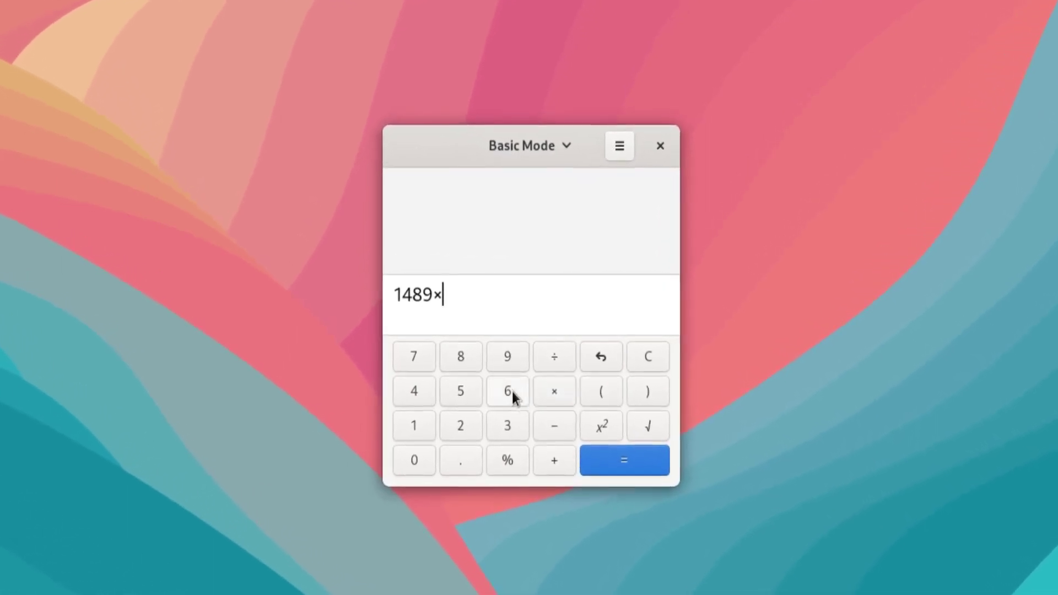
{"action": "left_click", "coordinate": [510, 389]}
{"action": "left_click", "coordinate": [491, 434]}
{"action": "left_click", "coordinate": [462, 396]}
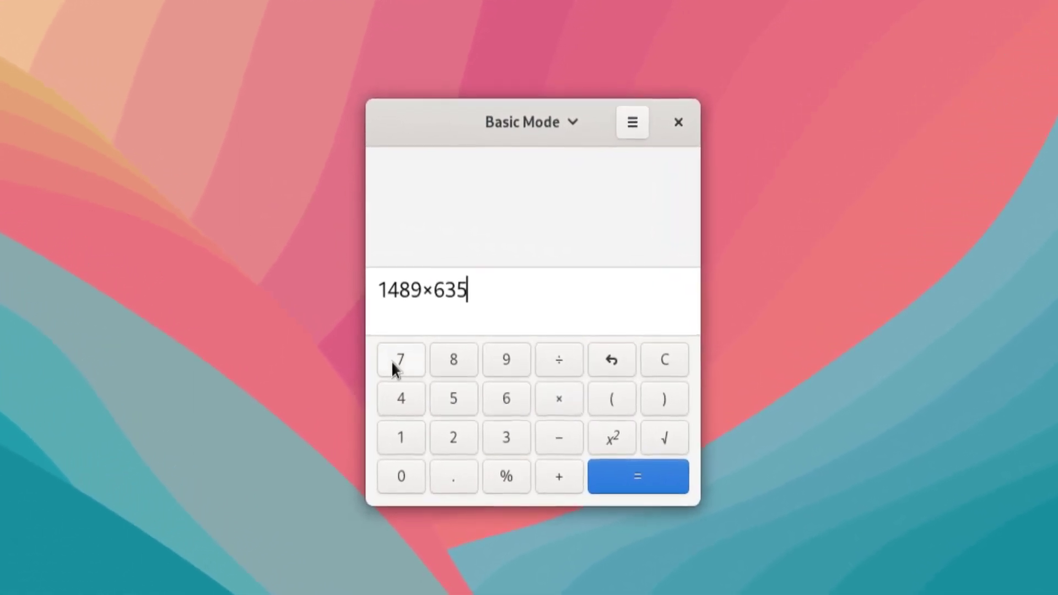
{"action": "left_click", "coordinate": [404, 359]}
{"action": "left_click", "coordinate": [624, 496]}
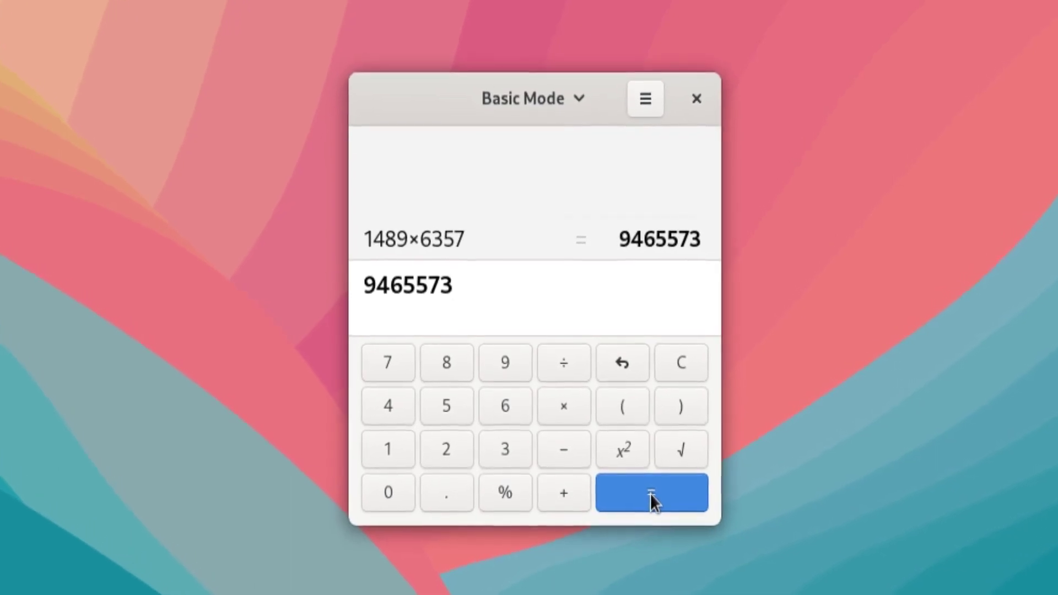
{"action": "double_click", "coordinate": [400, 284]}
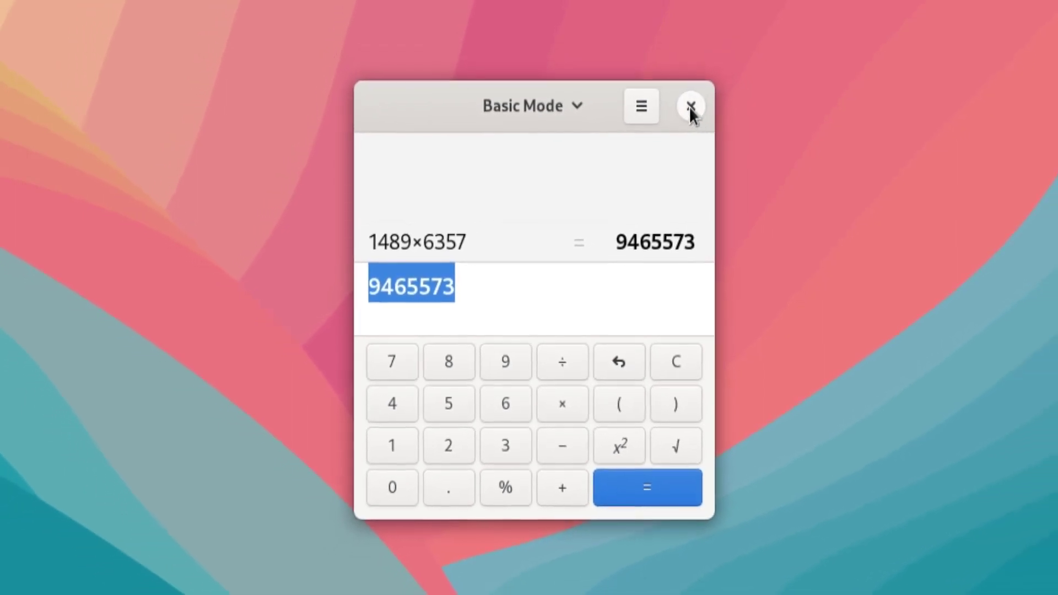
View Calculator's About details showing version 40.1, then close them
{"action": "left_click", "coordinate": [635, 117]}
{"action": "left_click", "coordinate": [561, 429]}
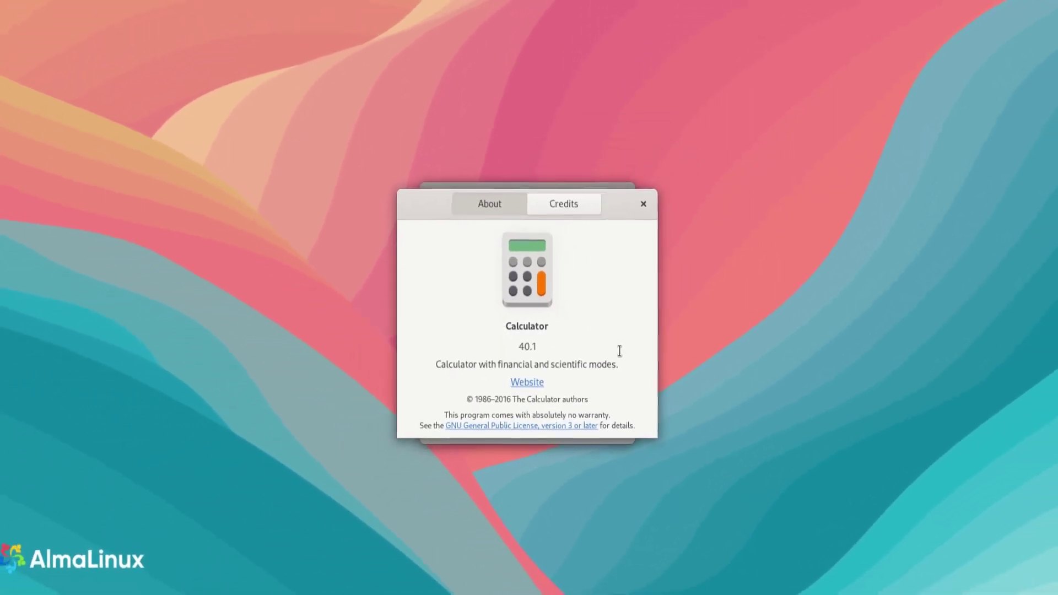
{"action": "left_click", "coordinate": [633, 214]}
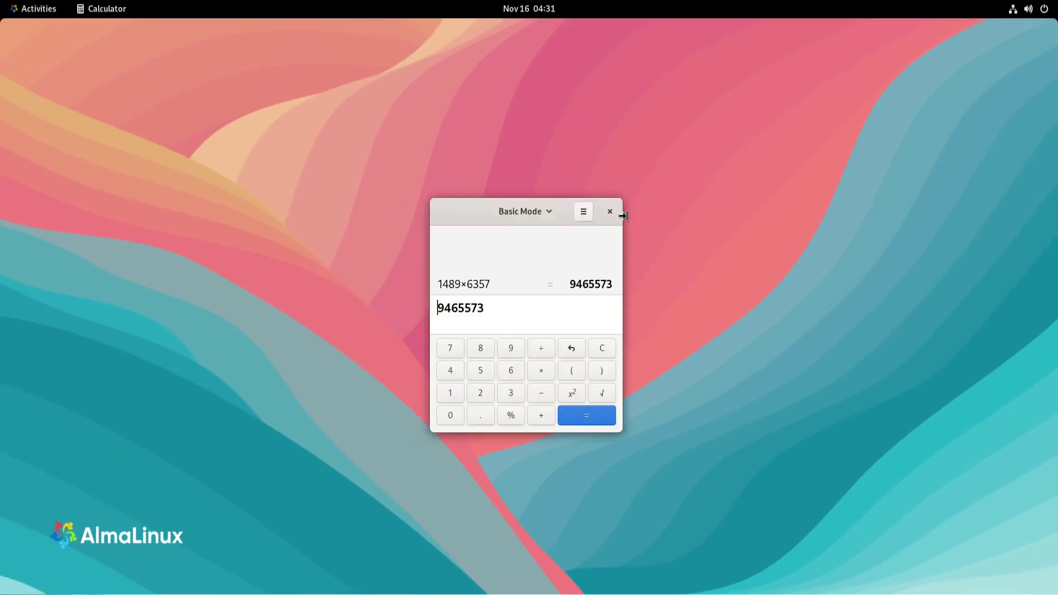
Close Calculator, launch Text Editor from the app grid, and view its About box (version 40.0)
{"action": "left_click", "coordinate": [610, 212]}
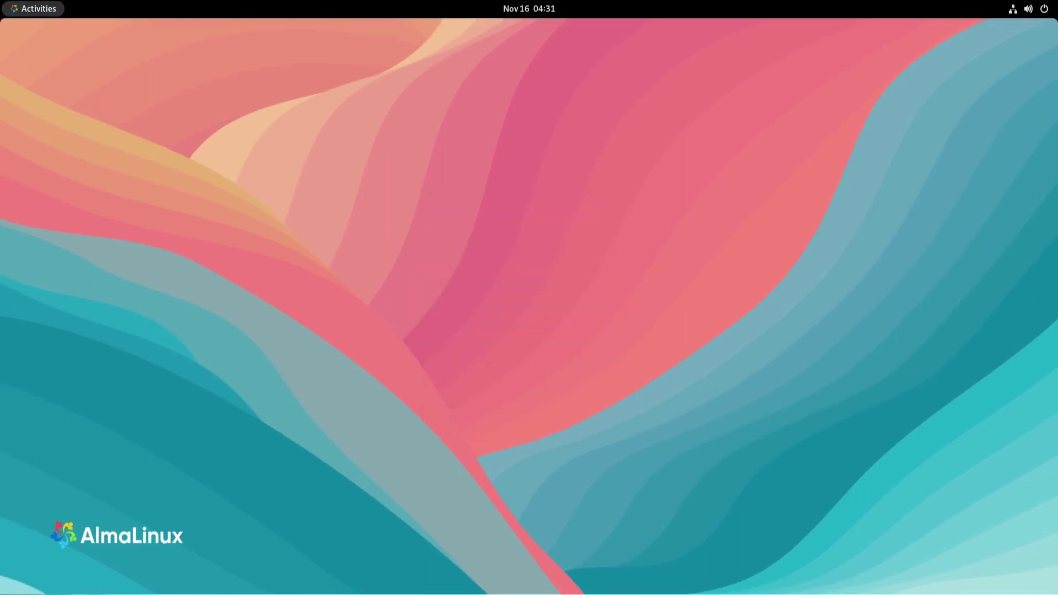
{"action": "left_click", "coordinate": [24, 10]}
{"action": "left_click", "coordinate": [642, 557]}
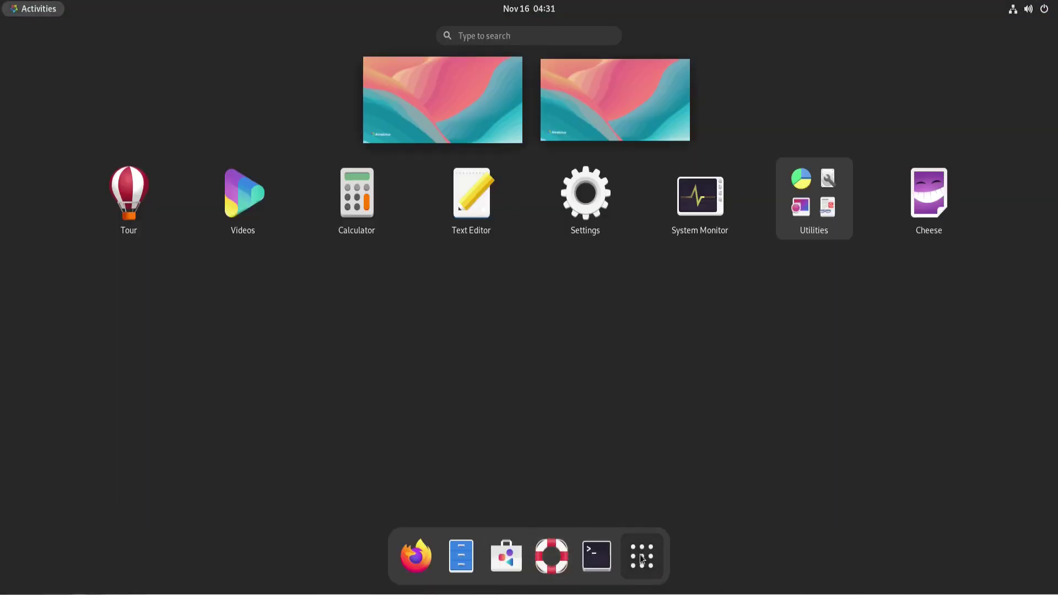
{"action": "left_click", "coordinate": [477, 197]}
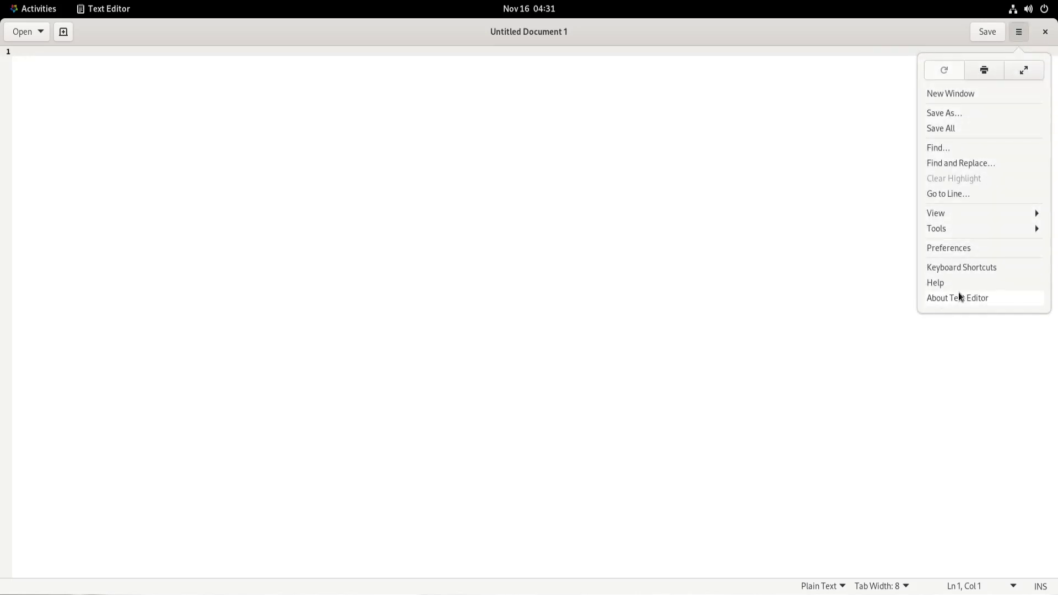
{"action": "left_click", "coordinate": [959, 298]}
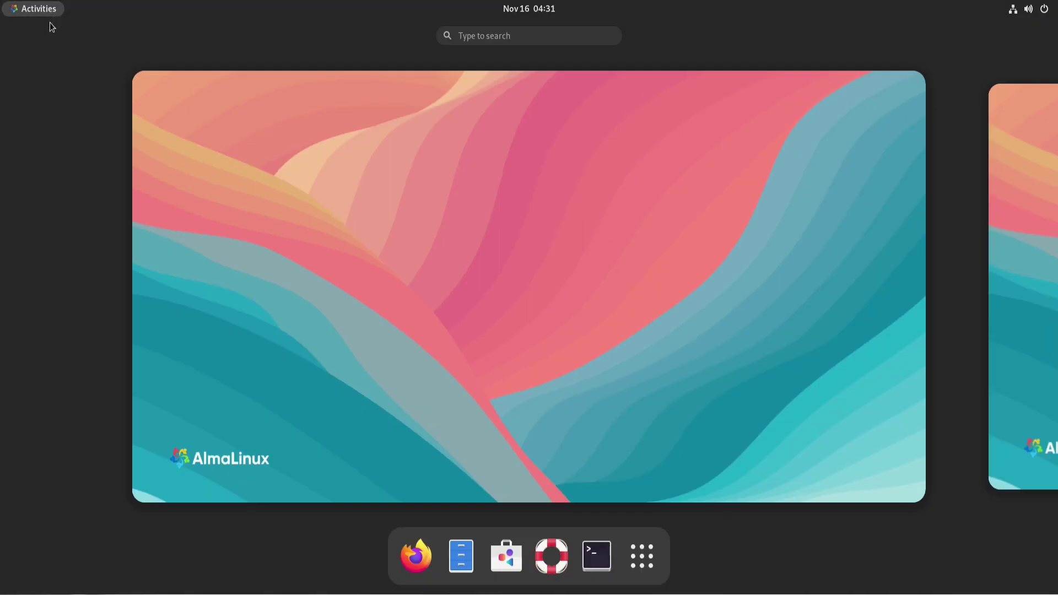
Launch System Monitor maximized on its Resources tab with CPU, memory and network graphs
{"action": "left_click", "coordinate": [656, 554]}
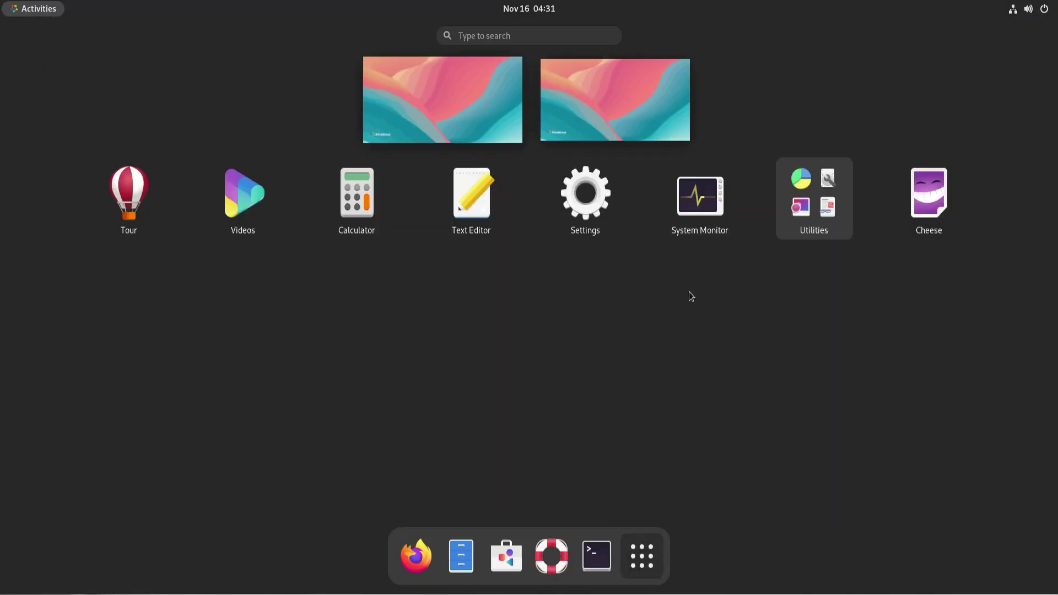
{"action": "left_click", "coordinate": [712, 203]}
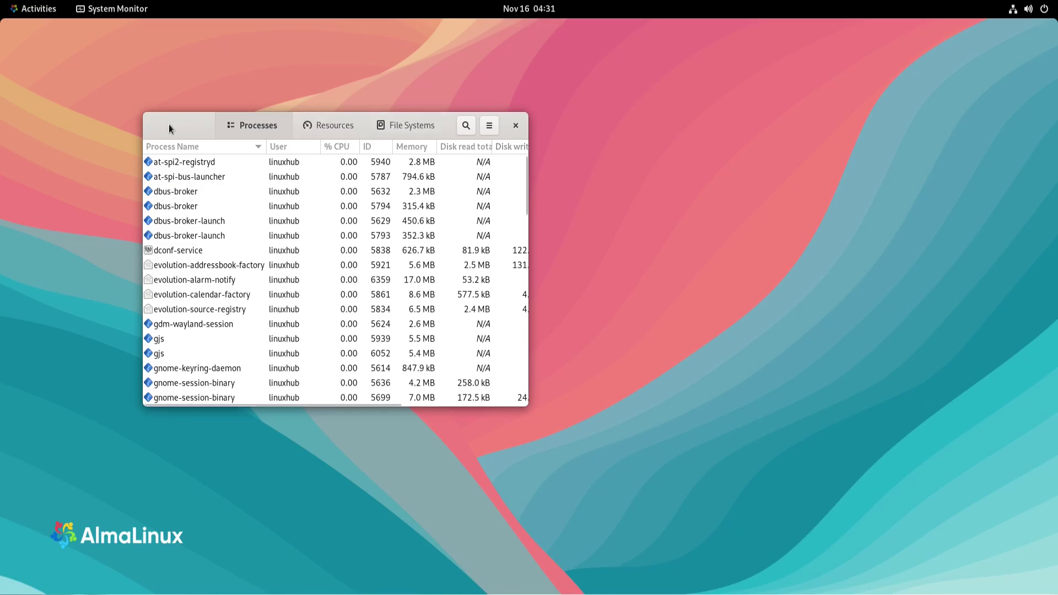
{"action": "double_click", "coordinate": [169, 124]}
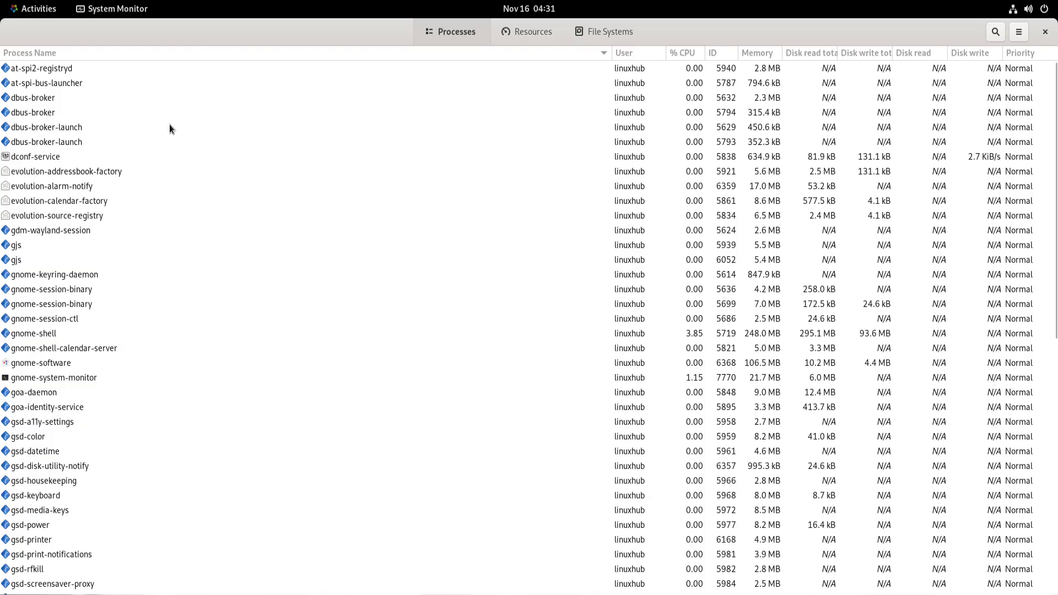
{"action": "left_click", "coordinate": [528, 34]}
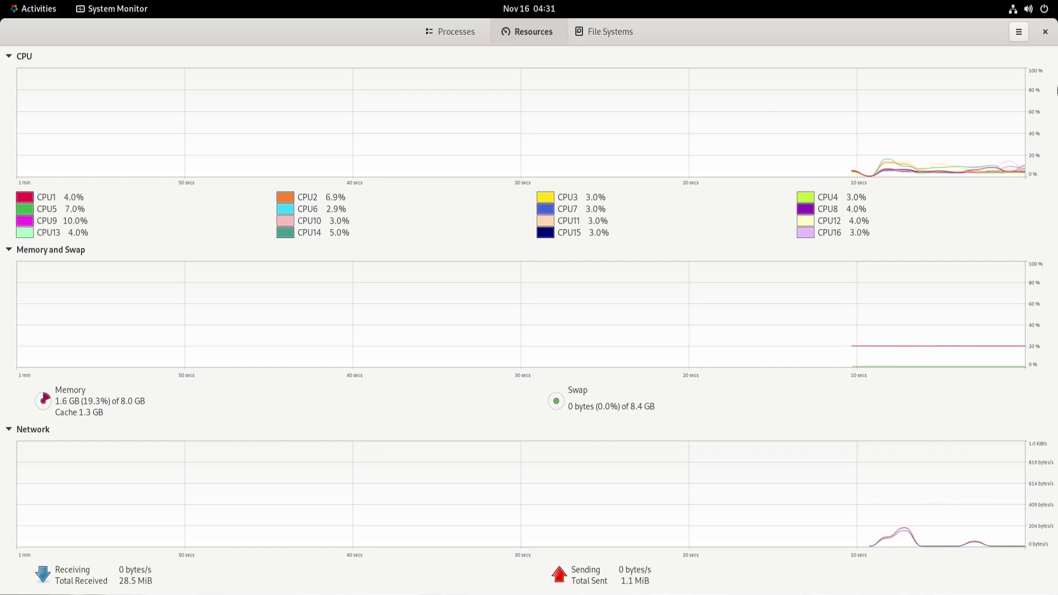
View System Monitor's About details showing version 40.1, then close them
{"action": "left_click", "coordinate": [1019, 33]}
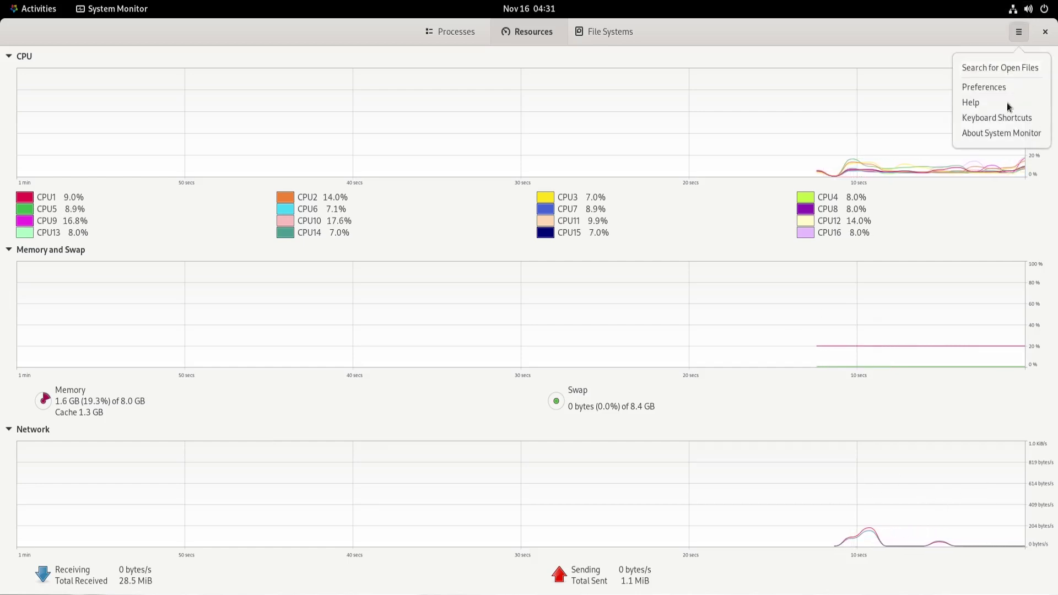
{"action": "left_click", "coordinate": [983, 131]}
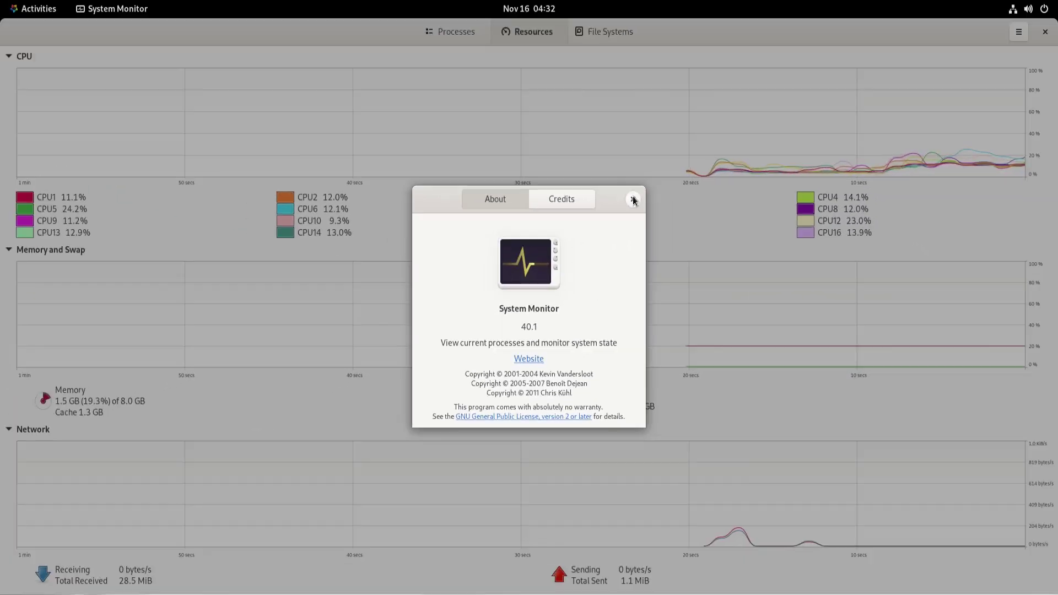
{"action": "left_click", "coordinate": [725, 117]}
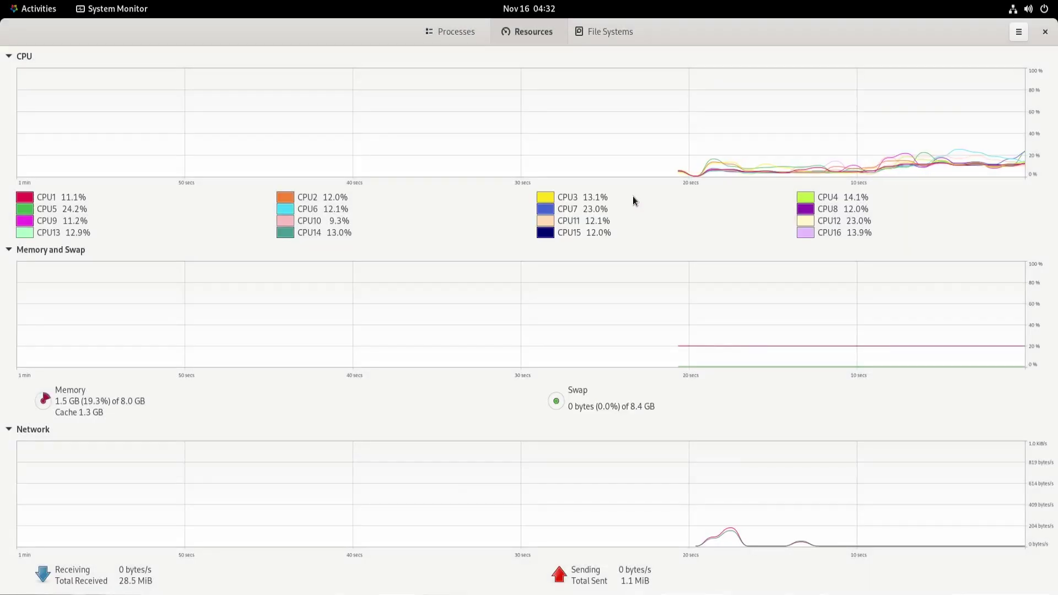
Close System Monitor, then launch Image Viewer from the Utilities folder and maximize it
{"action": "left_click", "coordinate": [1045, 32]}
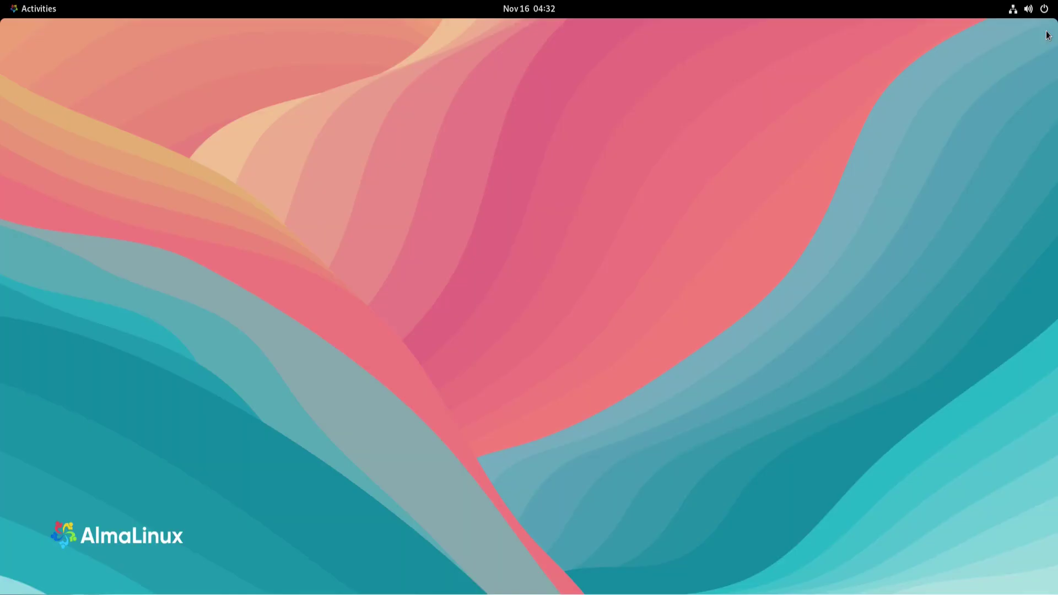
{"action": "left_click", "coordinate": [12, 9]}
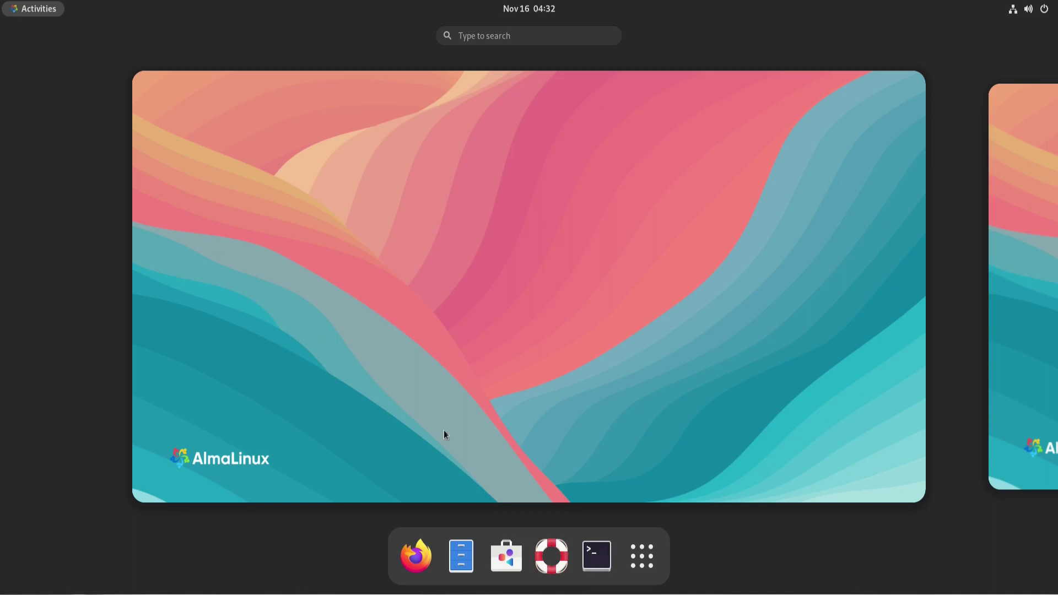
{"action": "left_click", "coordinate": [642, 559]}
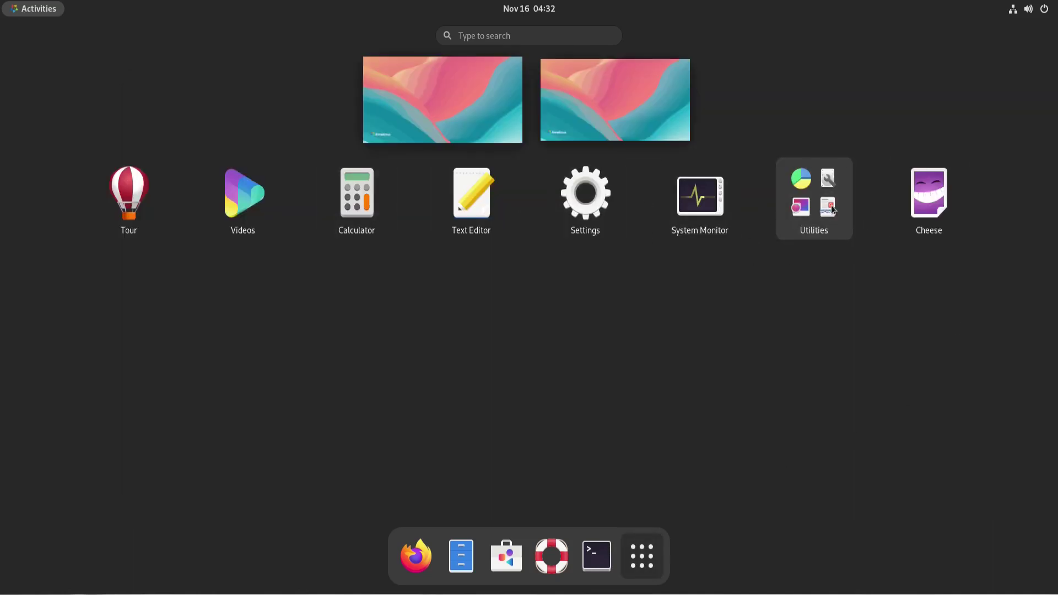
{"action": "left_click", "coordinate": [815, 200]}
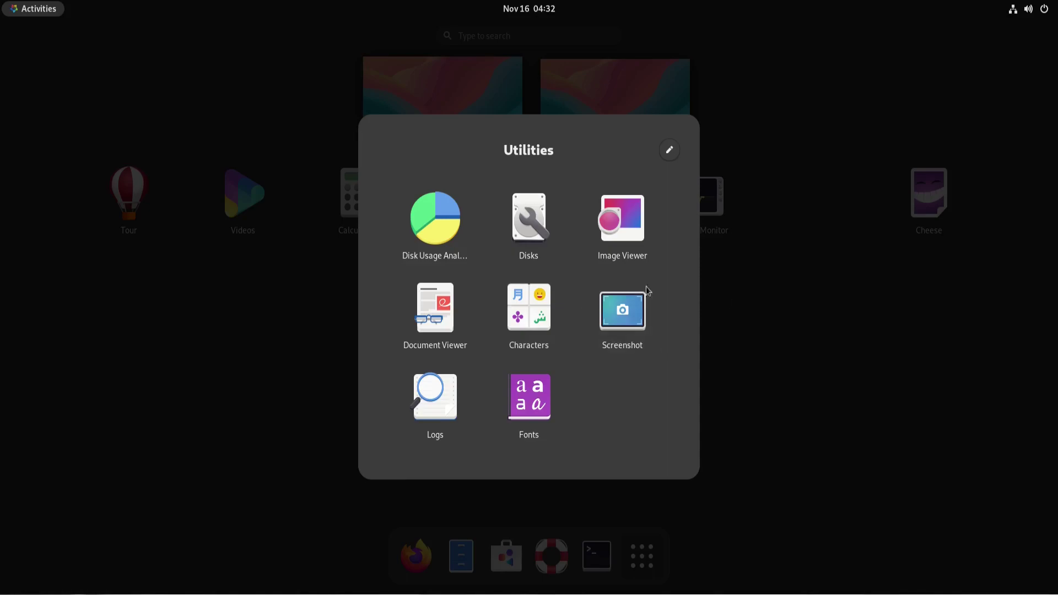
{"action": "left_click", "coordinate": [617, 215]}
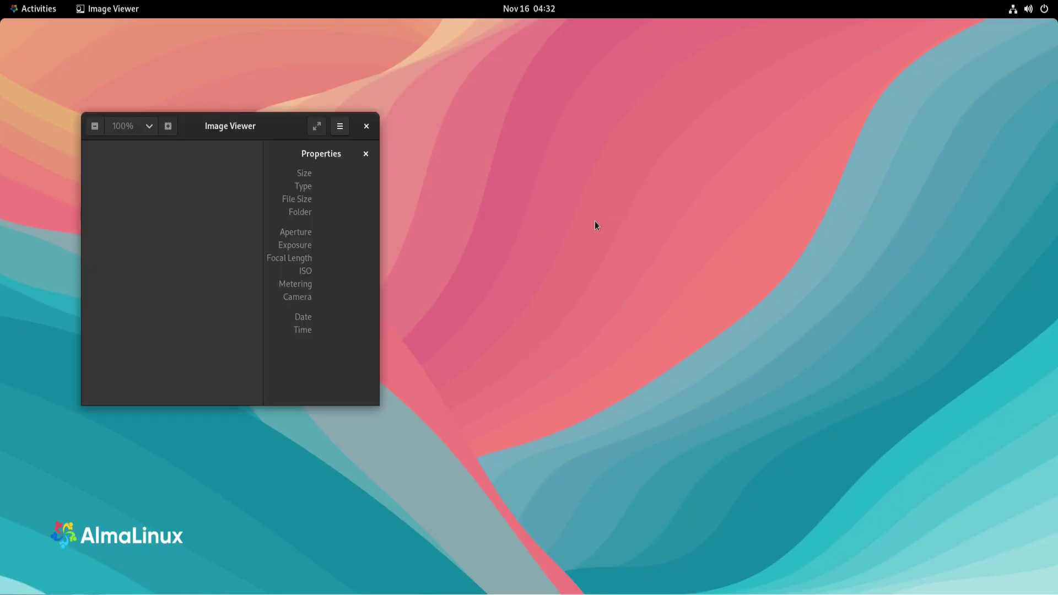
{"action": "double_click", "coordinate": [275, 127]}
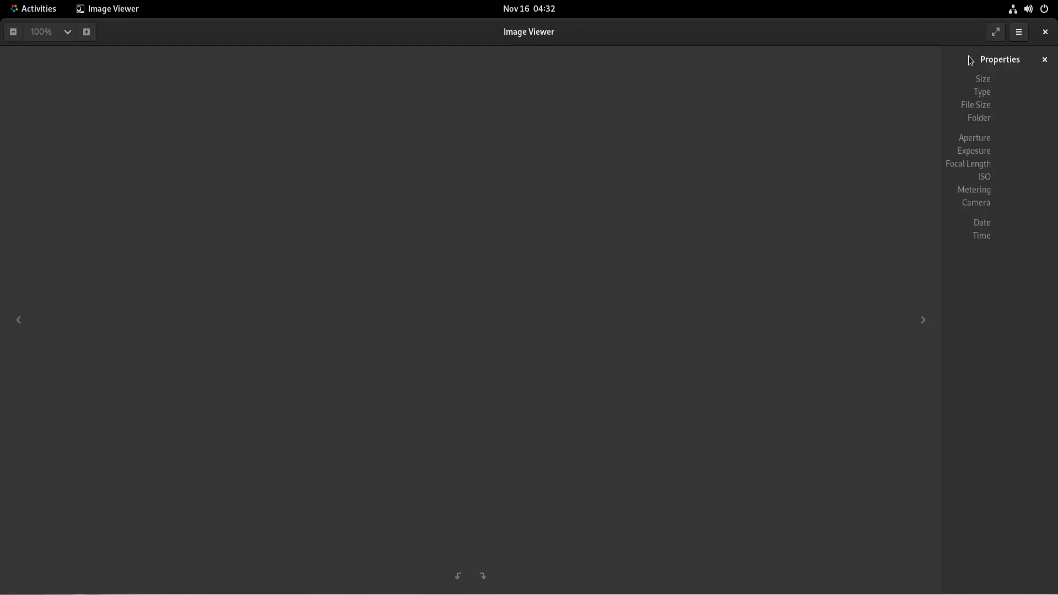
View Image Viewer's About details showing version 40.3, then close them
{"action": "left_click", "coordinate": [1020, 32]}
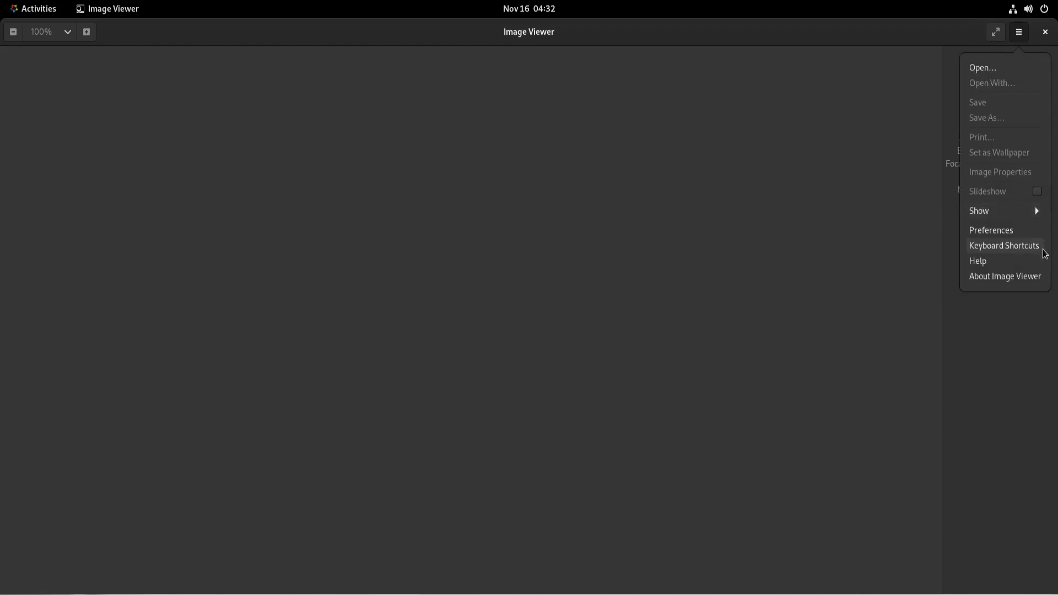
{"action": "left_click", "coordinate": [996, 276]}
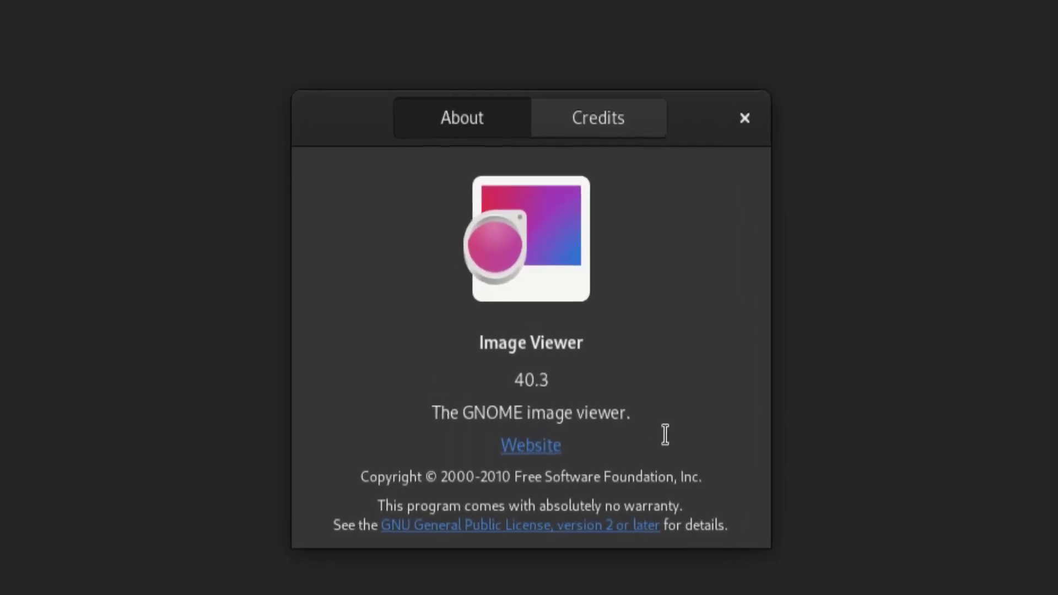
{"action": "left_click", "coordinate": [769, 98]}
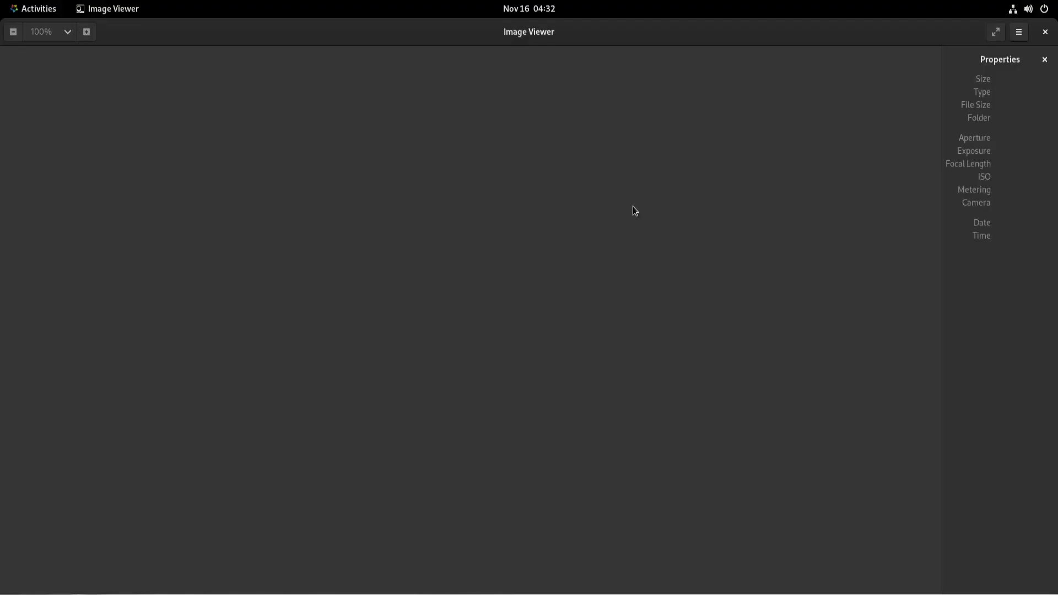
Try opening an image, then cancel the empty Pictures file chooser
{"action": "left_click", "coordinate": [1022, 32]}
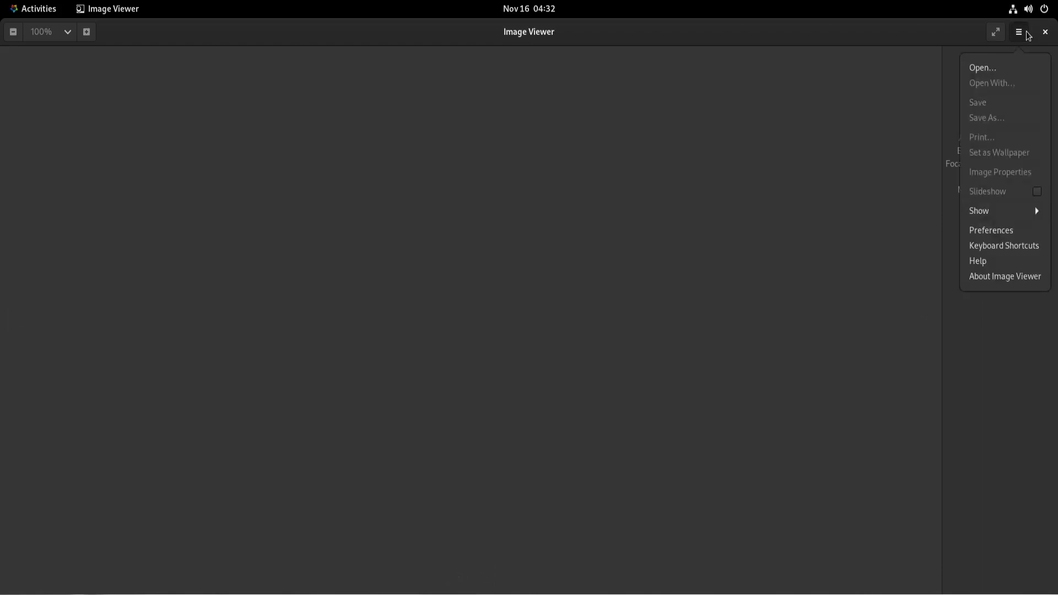
{"action": "left_click", "coordinate": [986, 68]}
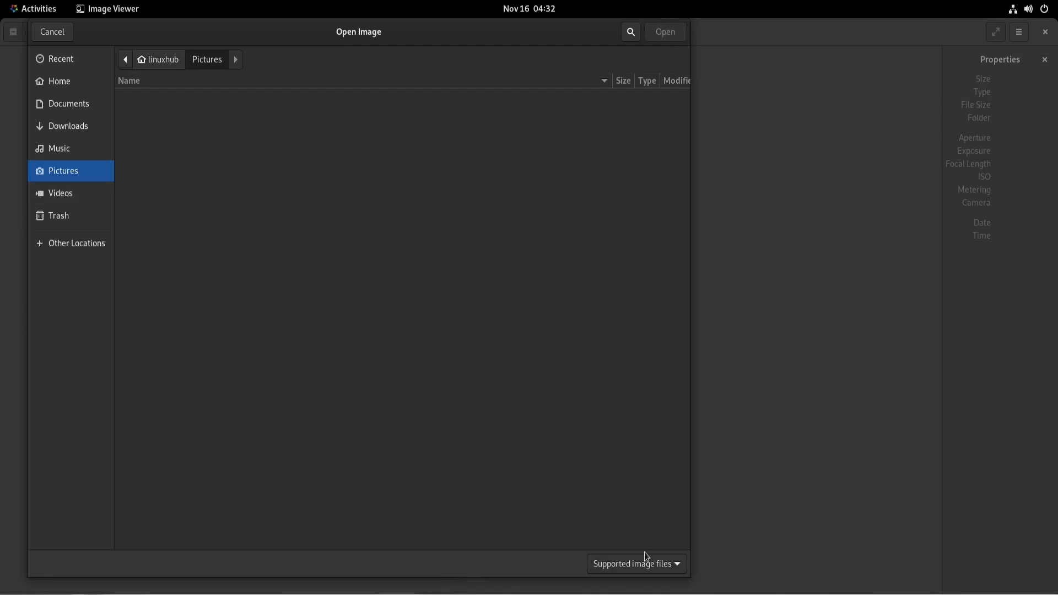
{"action": "left_click", "coordinate": [53, 32]}
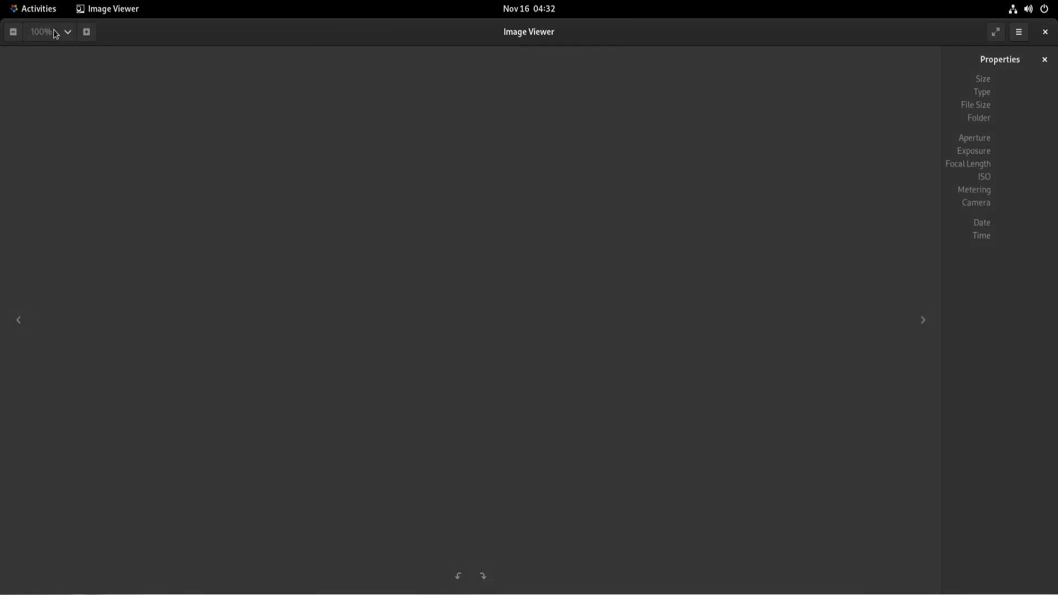
Close the image viewer and switch the background to the navy wallpaper with colourful streaks
{"action": "left_click", "coordinate": [1045, 32]}
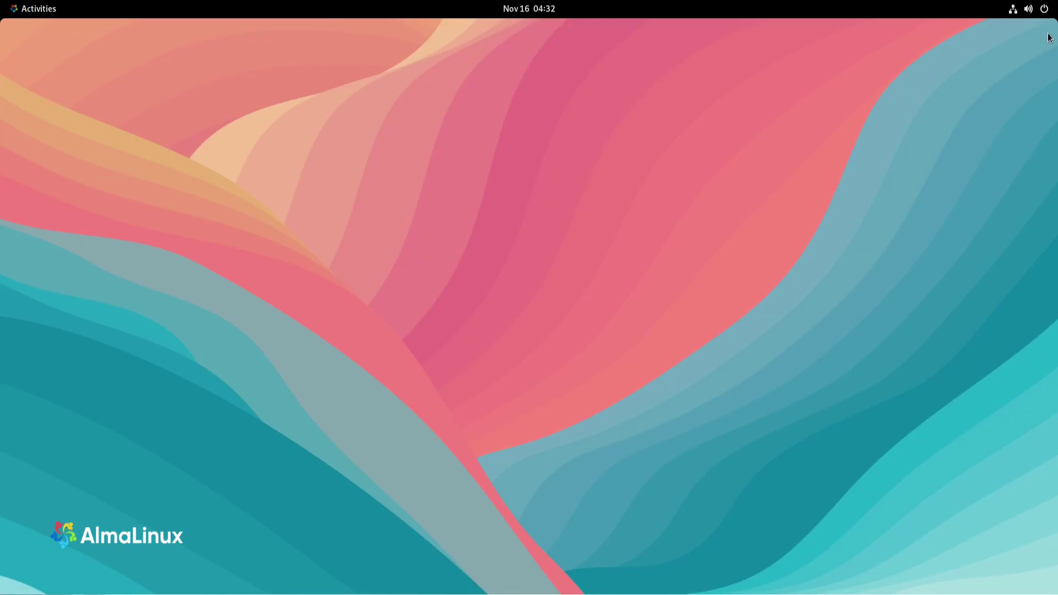
{"action": "left_click", "coordinate": [25, 14]}
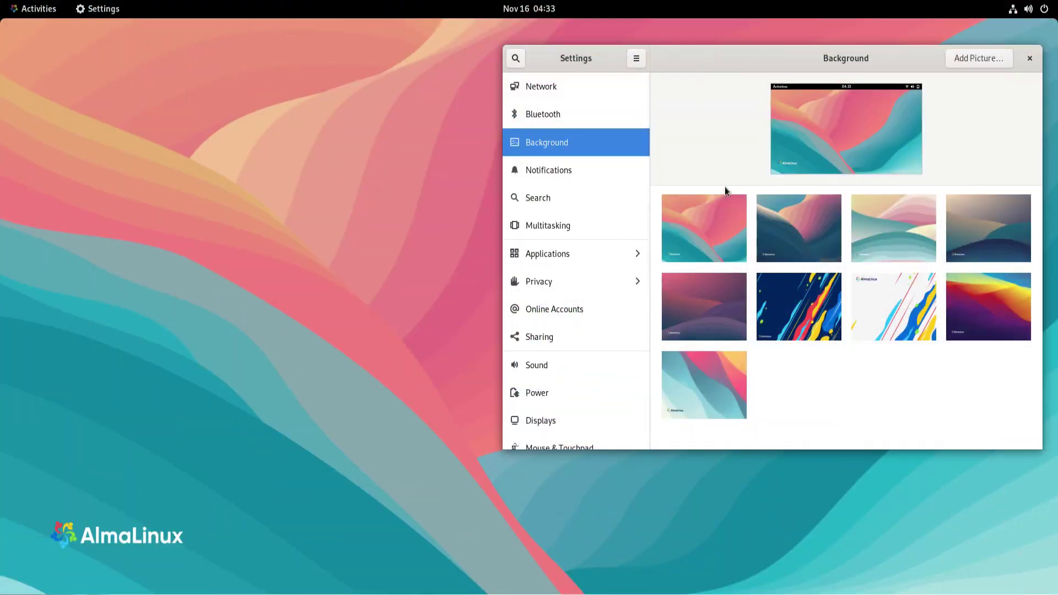
{"action": "left_click", "coordinate": [811, 298]}
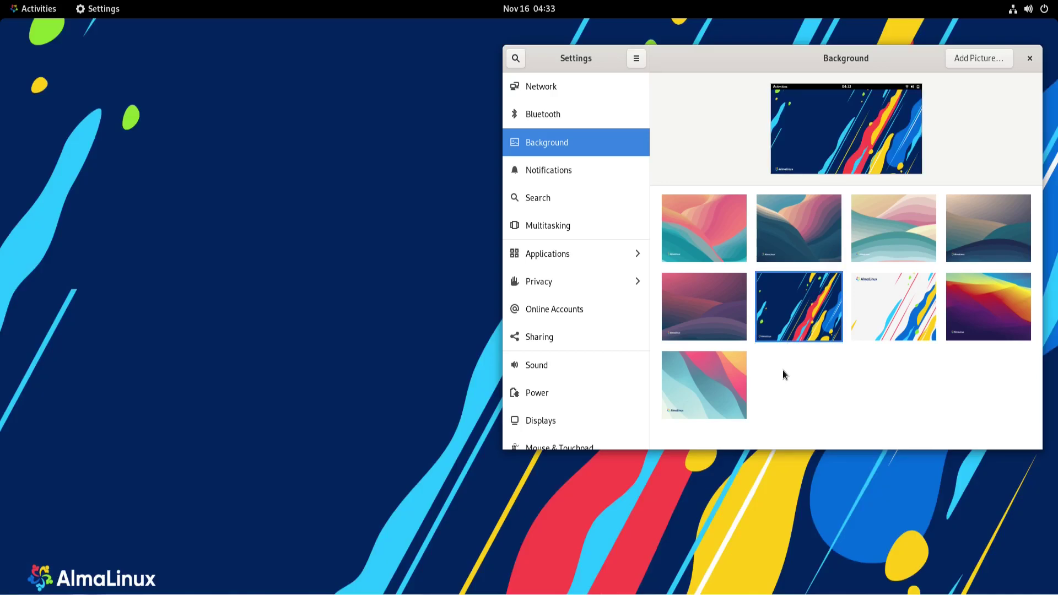
{"action": "left_click", "coordinate": [97, 9]}
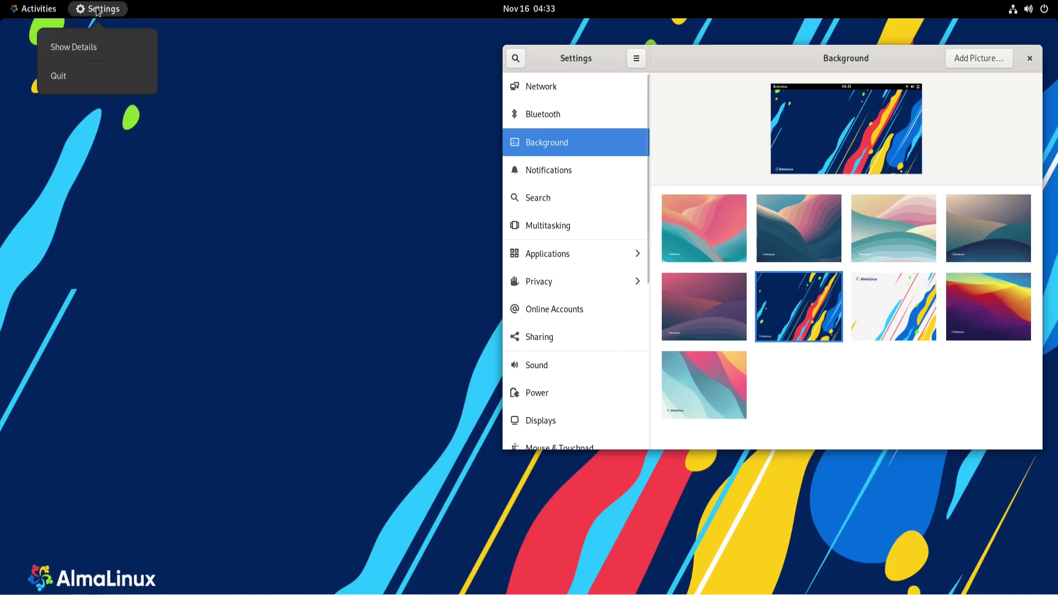
{"action": "left_click", "coordinate": [97, 10]}
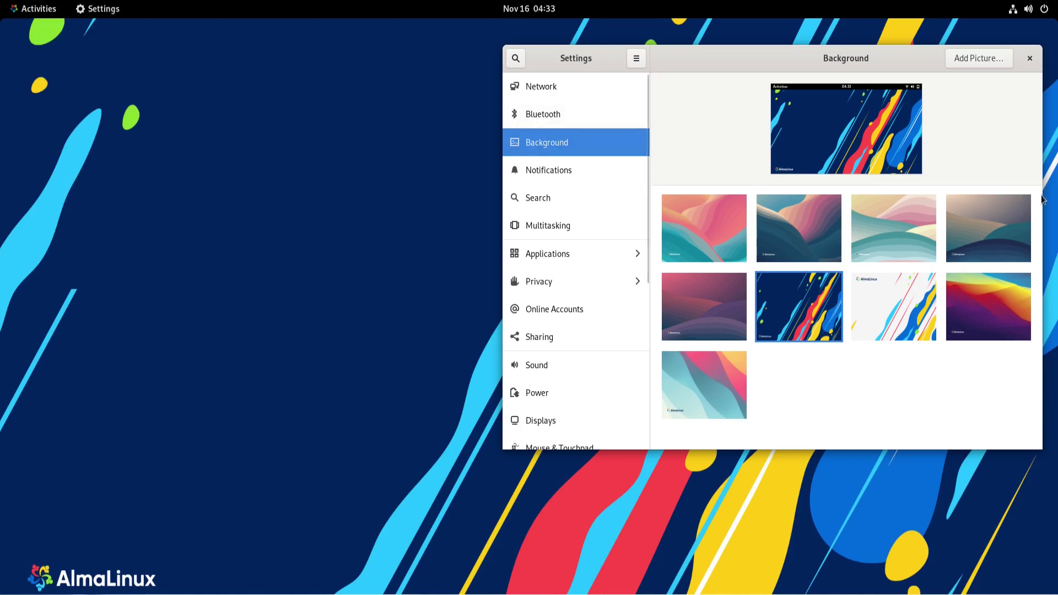
Try the dark dunes, pinkish-purple, teal-pink and red-purple wallpapers, then restore the original pink-teal one
{"action": "left_click", "coordinate": [995, 223]}
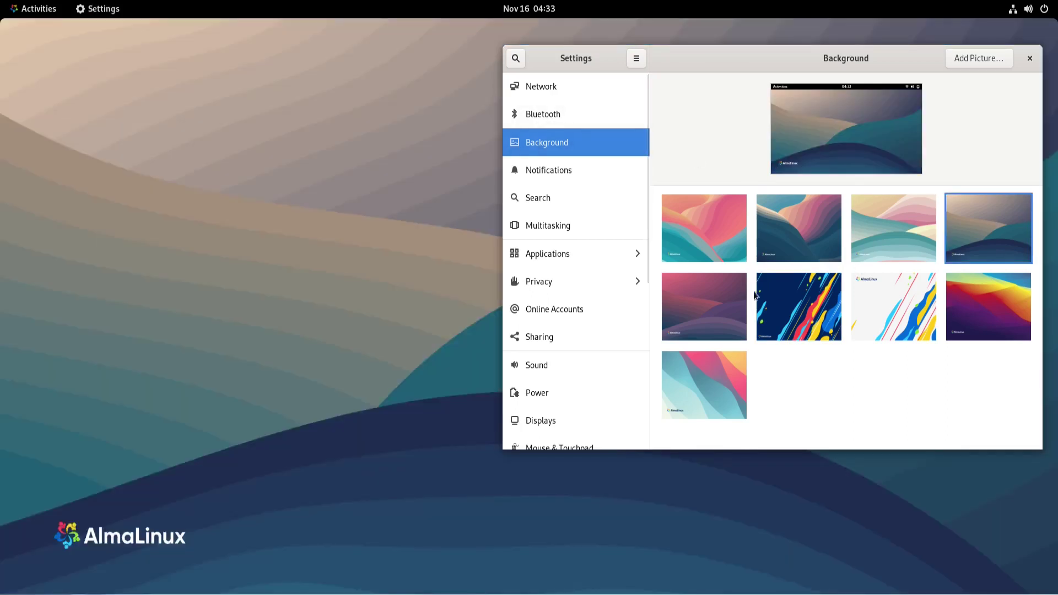
{"action": "left_click", "coordinate": [708, 309]}
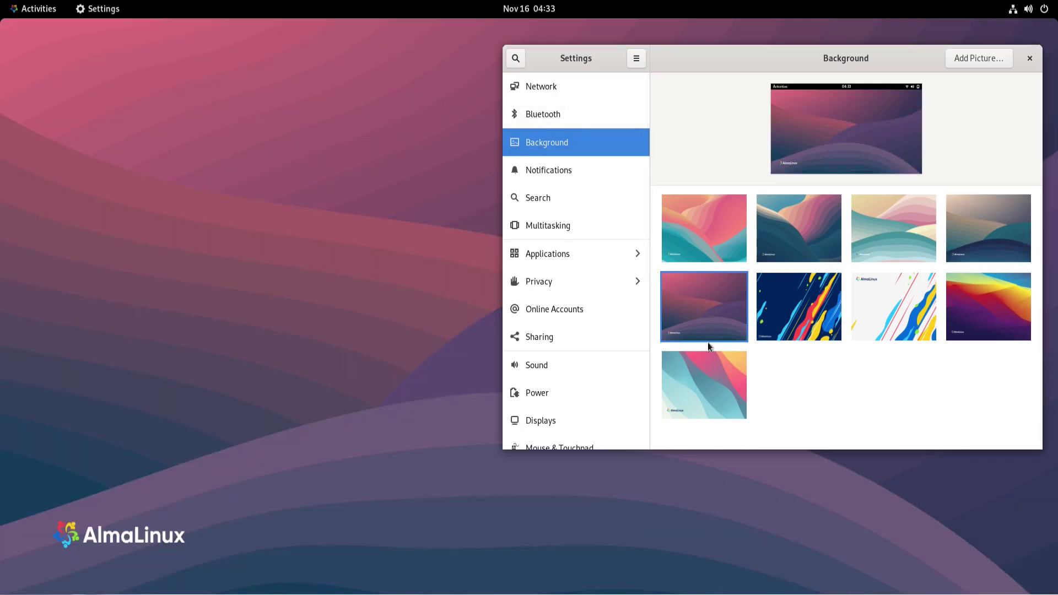
{"action": "left_click", "coordinate": [713, 379]}
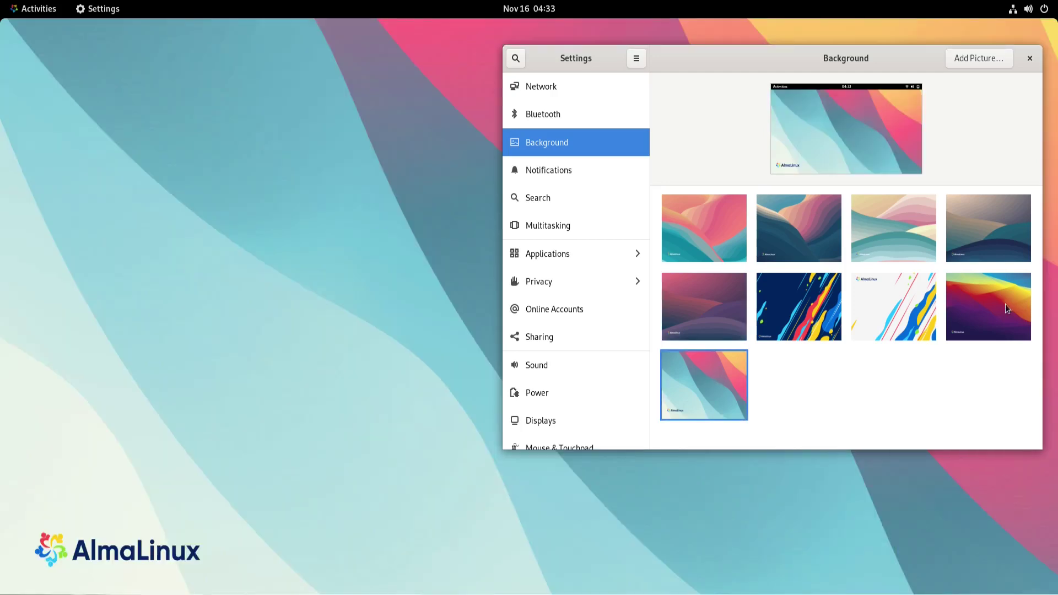
{"action": "left_click", "coordinate": [992, 314]}
{"action": "left_click", "coordinate": [710, 231]}
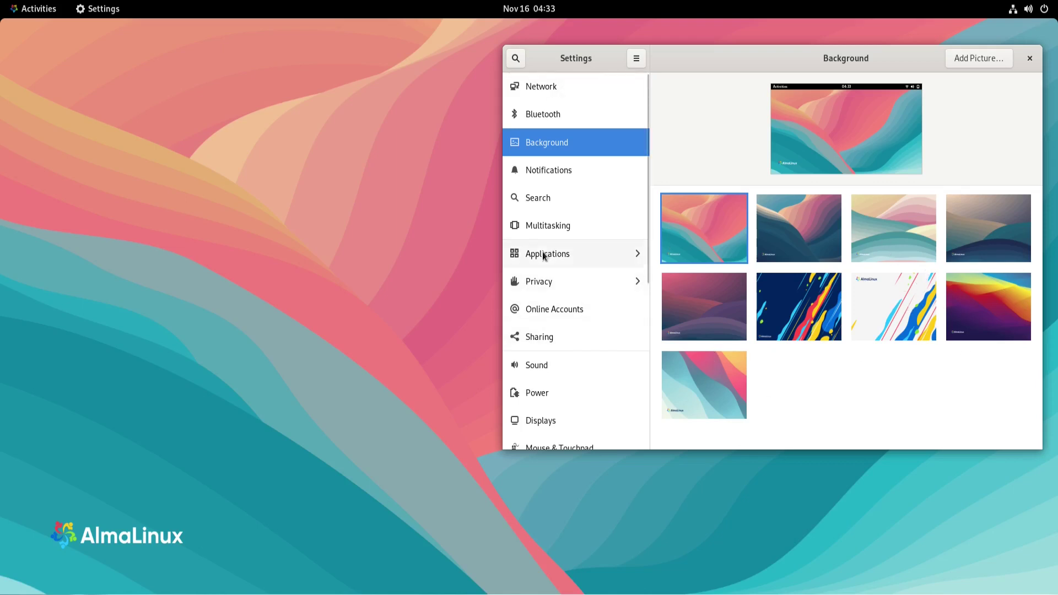
{"action": "scroll", "coordinate": [551, 264], "scroll_direction": "down", "scroll_amount": 5}
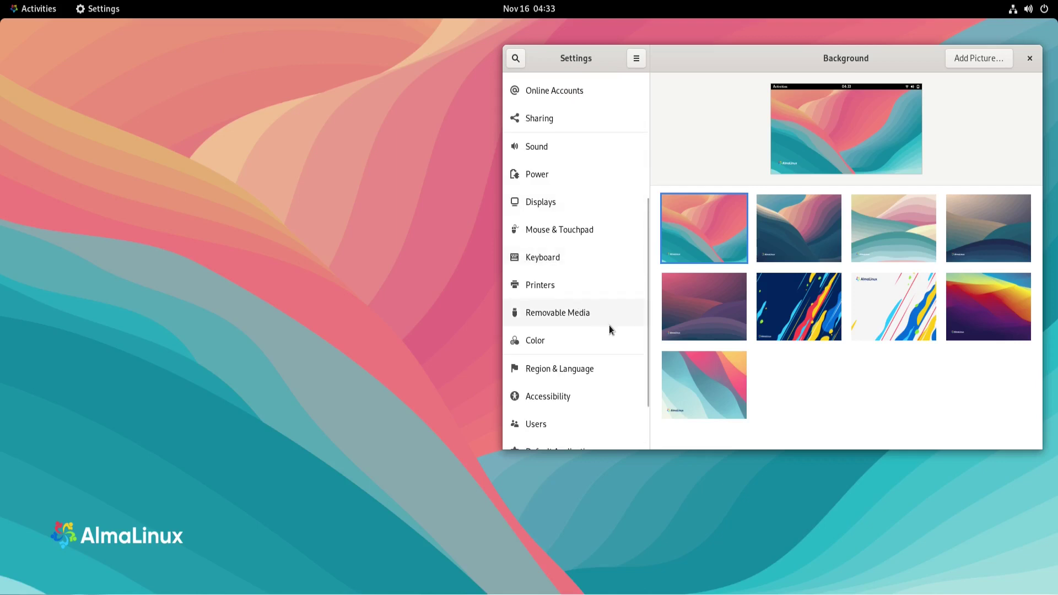
{"action": "scroll", "coordinate": [606, 334], "scroll_direction": "down", "scroll_amount": 3}
{"action": "scroll", "coordinate": [604, 342], "scroll_direction": "up", "scroll_amount": 10}
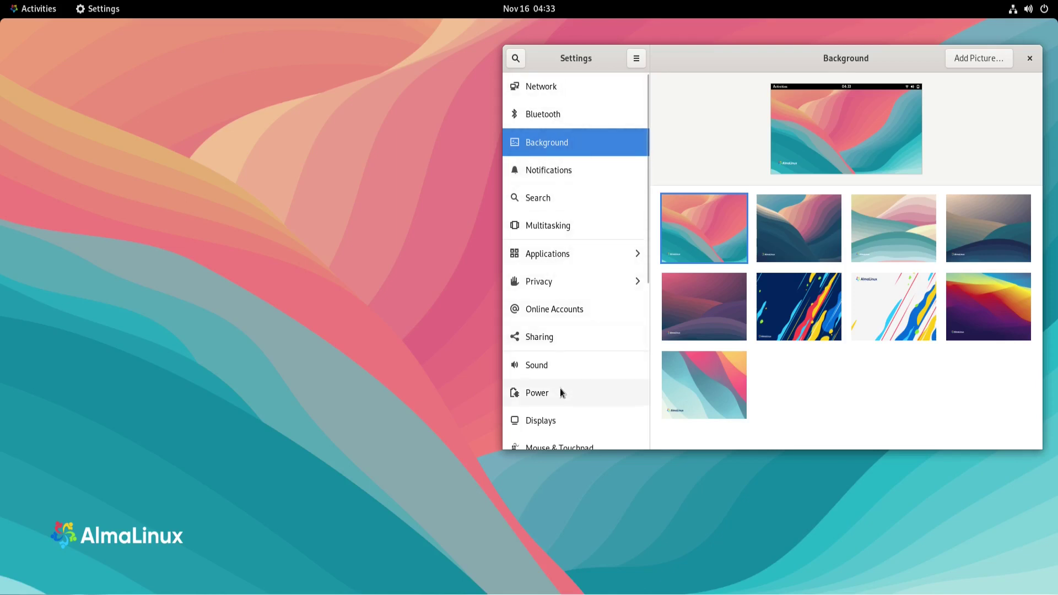
Open the Displays settings and scroll through its options
{"action": "left_click", "coordinate": [550, 424]}
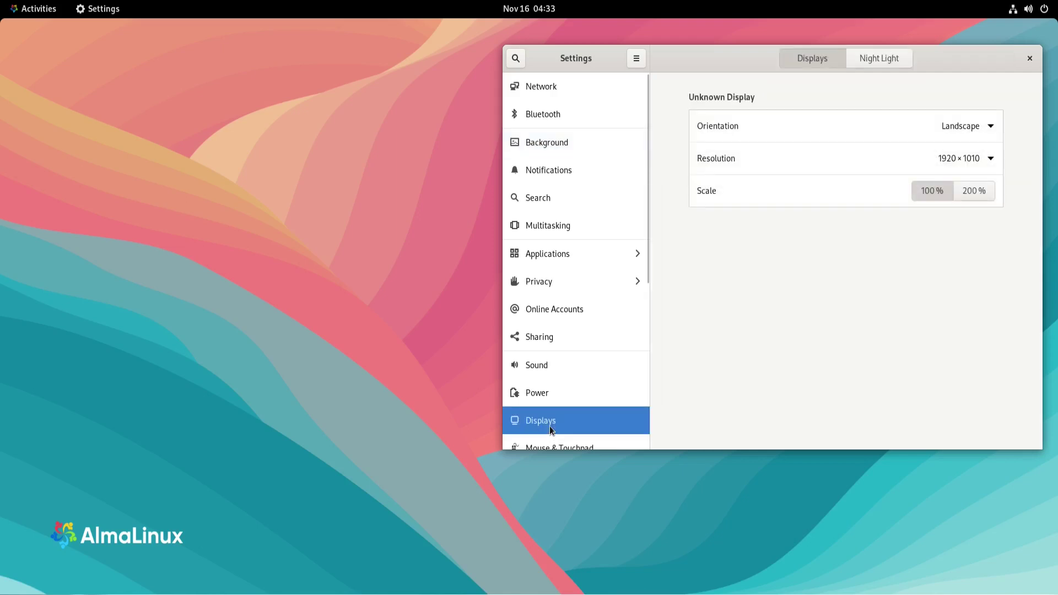
{"action": "scroll", "coordinate": [630, 329], "scroll_direction": "down", "scroll_amount": 5}
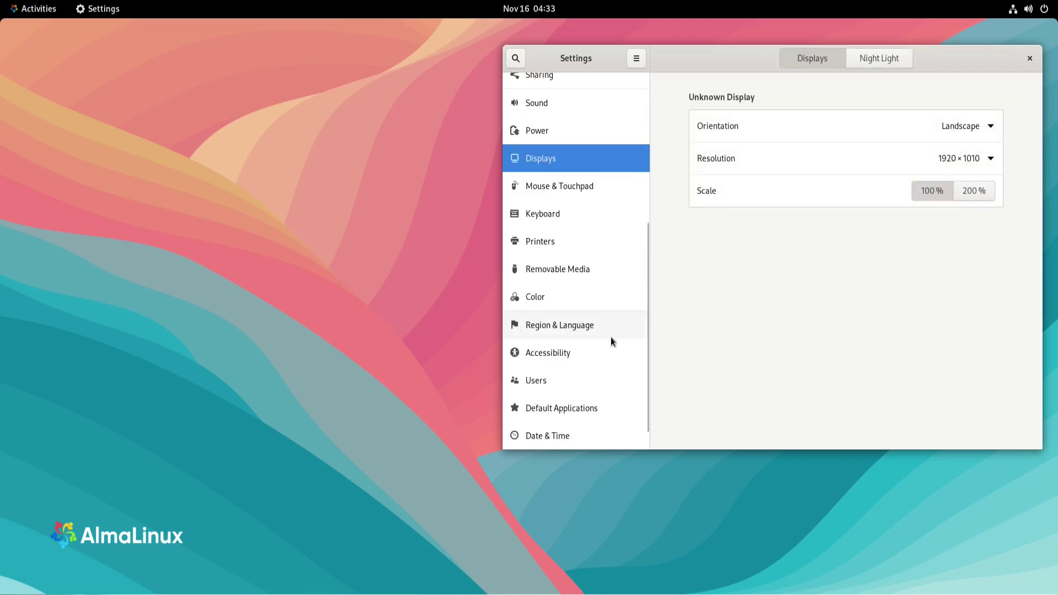
{"action": "scroll", "coordinate": [612, 325], "scroll_direction": "down", "scroll_amount": 1}
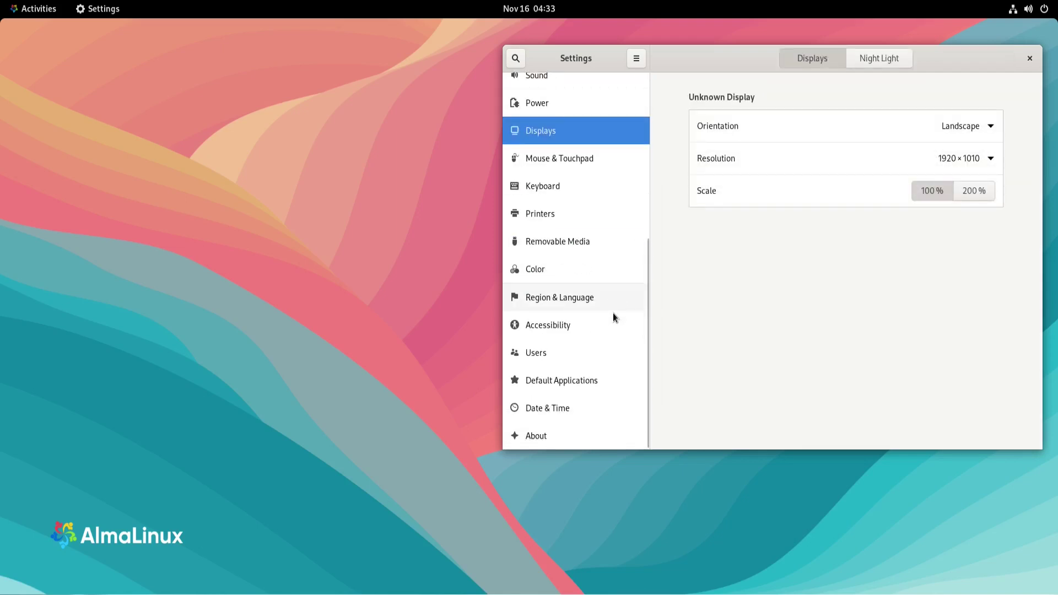
{"action": "scroll", "coordinate": [617, 384], "scroll_direction": "up", "scroll_amount": 5}
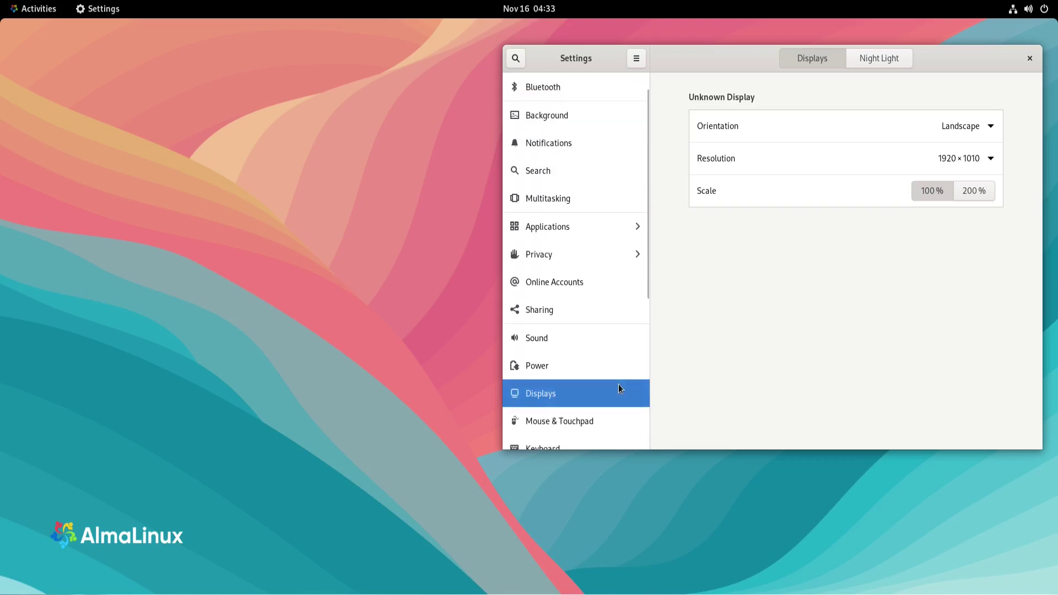
{"action": "scroll", "coordinate": [619, 385], "scroll_direction": "up", "scroll_amount": 1}
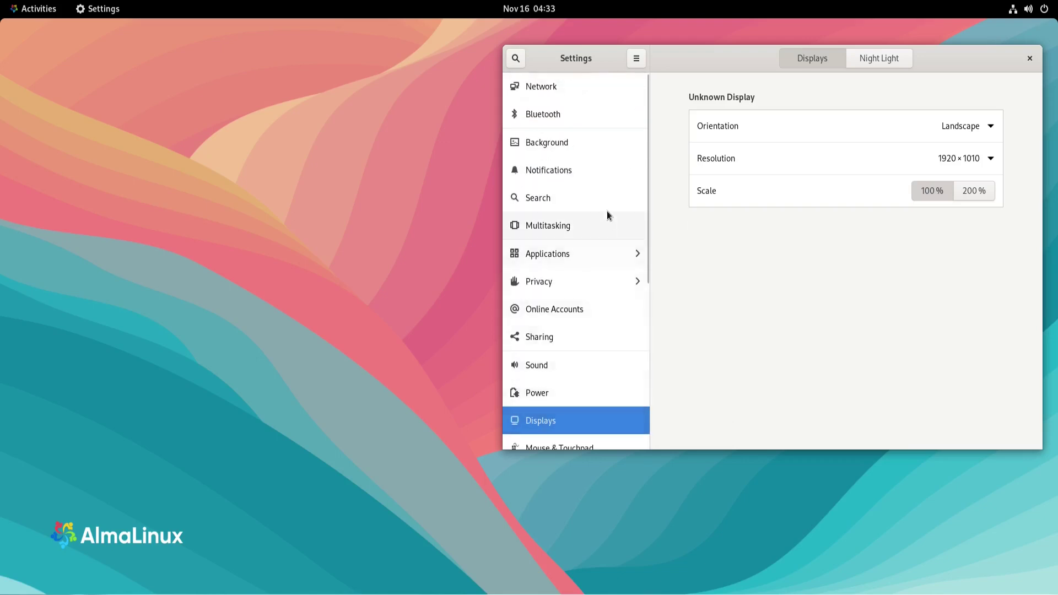
Browse the Background, Notifications, Search, Multitasking and Applications settings pages
{"action": "left_click", "coordinate": [550, 148]}
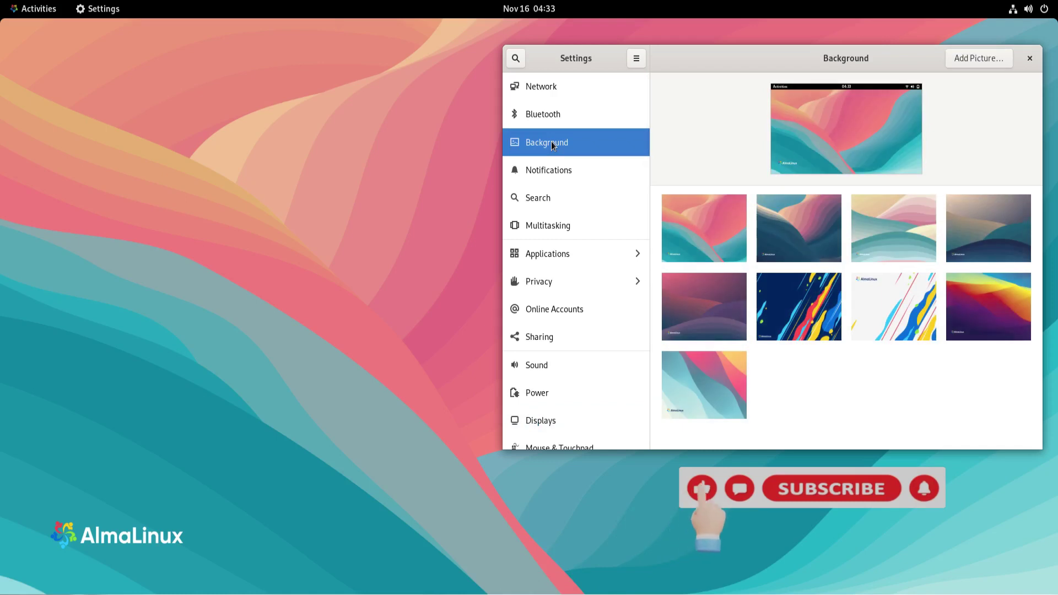
{"action": "left_click", "coordinate": [545, 175]}
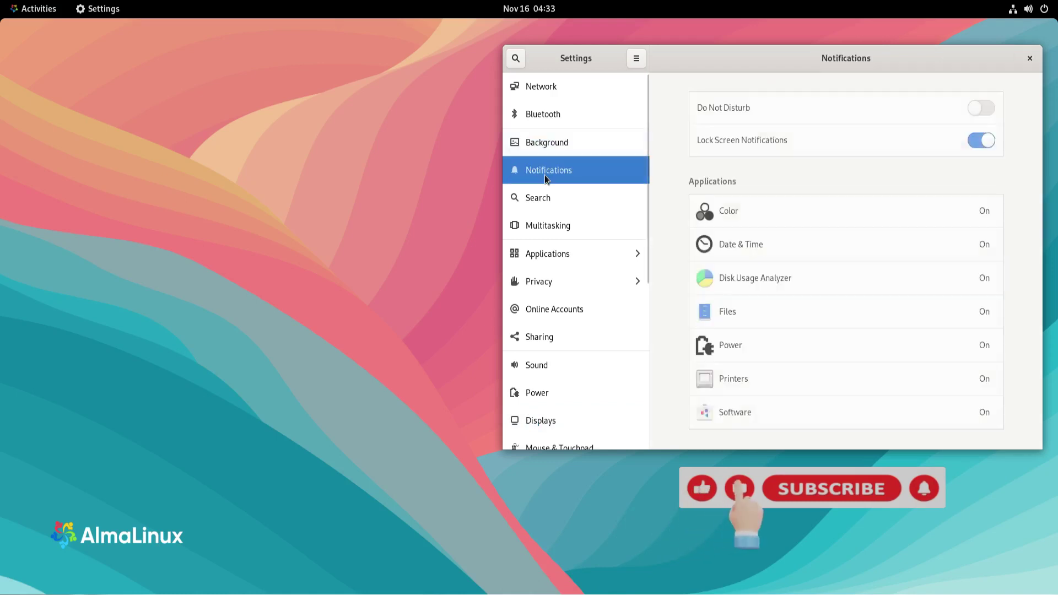
{"action": "left_click", "coordinate": [548, 204]}
{"action": "left_click", "coordinate": [548, 223]}
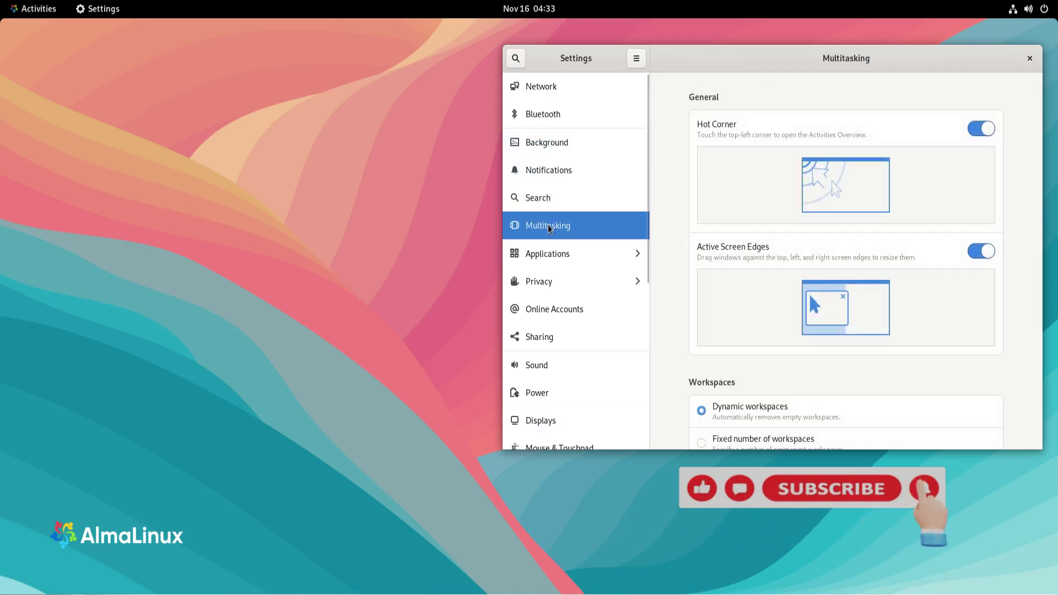
{"action": "left_click", "coordinate": [553, 253]}
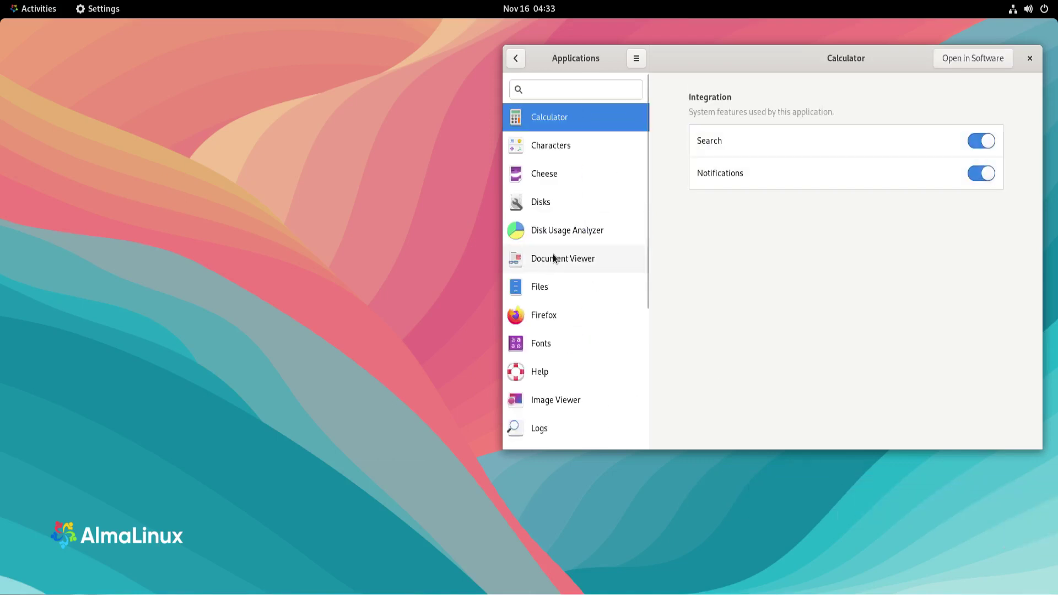
{"action": "scroll", "coordinate": [593, 325], "scroll_direction": "down", "scroll_amount": 5}
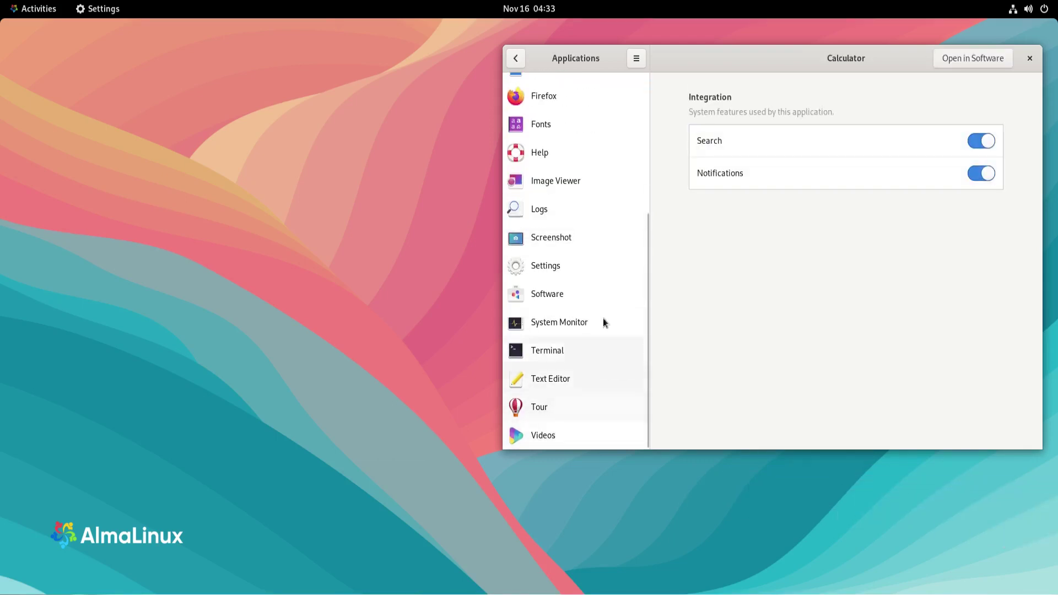
{"action": "scroll", "coordinate": [603, 284], "scroll_direction": "up", "scroll_amount": 5}
Return to the main Settings categories and scroll down the list
{"action": "left_click", "coordinate": [515, 58]}
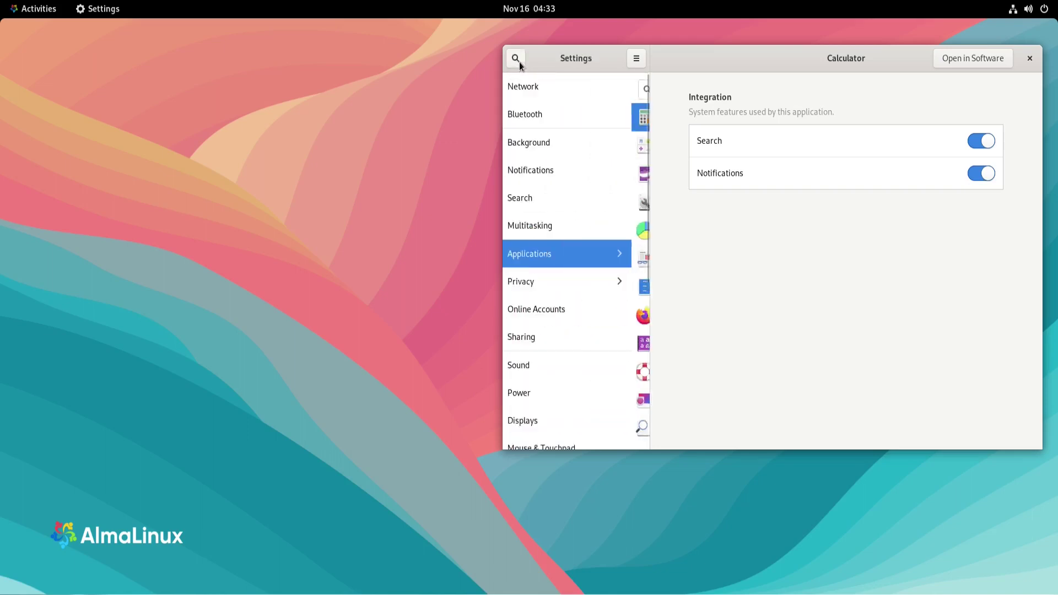
{"action": "scroll", "coordinate": [573, 325], "scroll_direction": "down", "scroll_amount": 4}
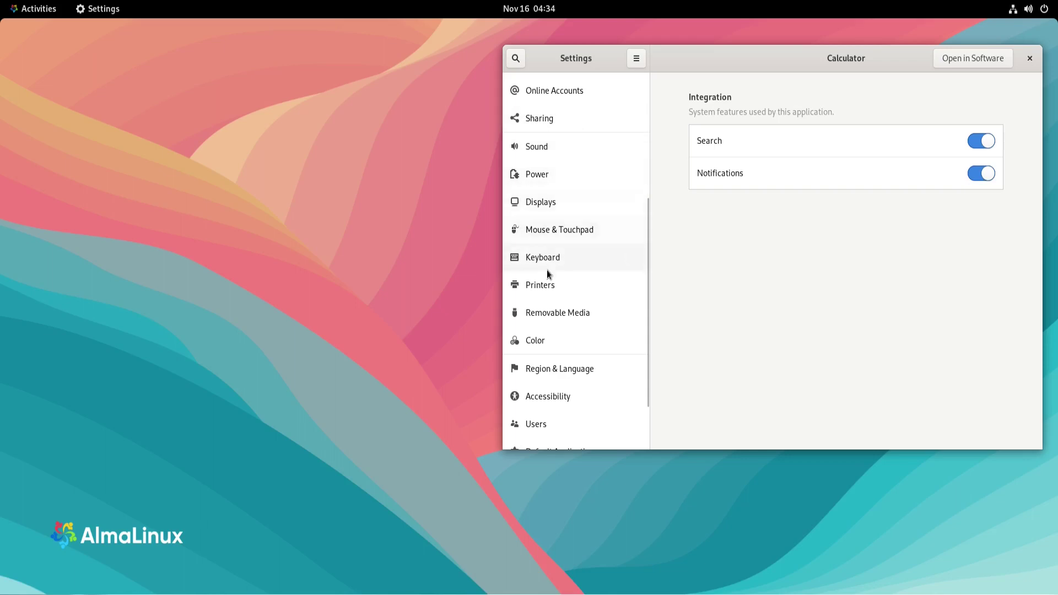
{"action": "scroll", "coordinate": [600, 336], "scroll_direction": "up", "scroll_amount": 1}
{"action": "scroll", "coordinate": [591, 378], "scroll_direction": "down", "scroll_amount": 3}
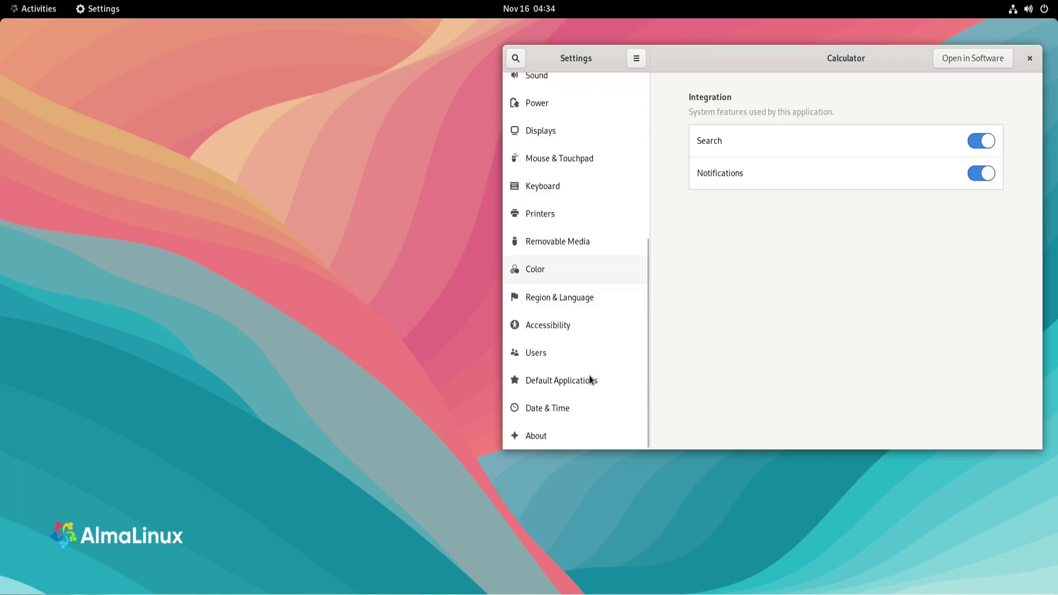
{"action": "left_click", "coordinate": [544, 436]}
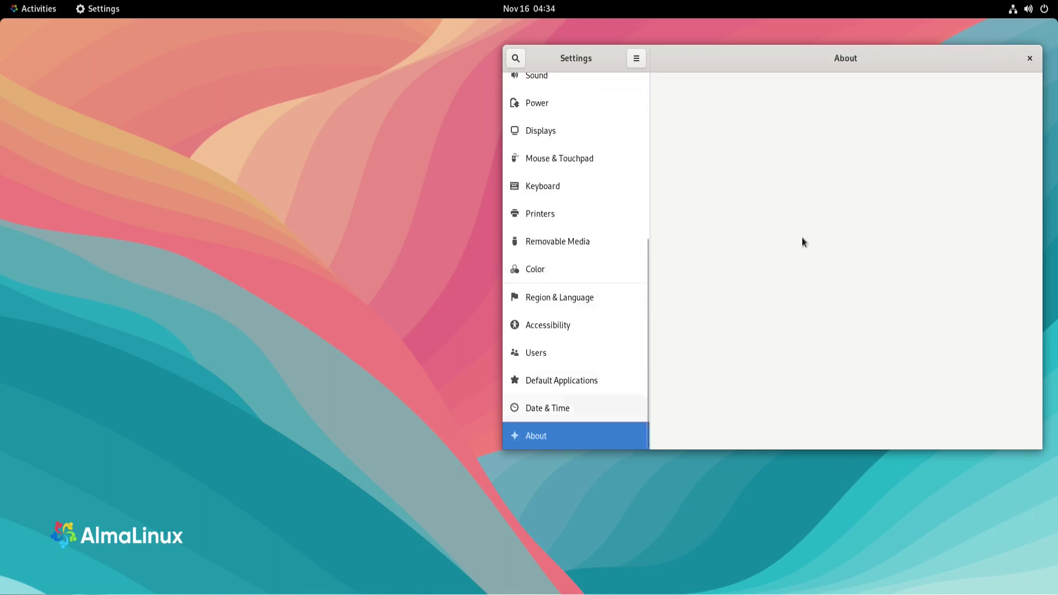
{"action": "left_click_drag", "start_coordinate": [877, 58], "coordinate": [524, 82]}
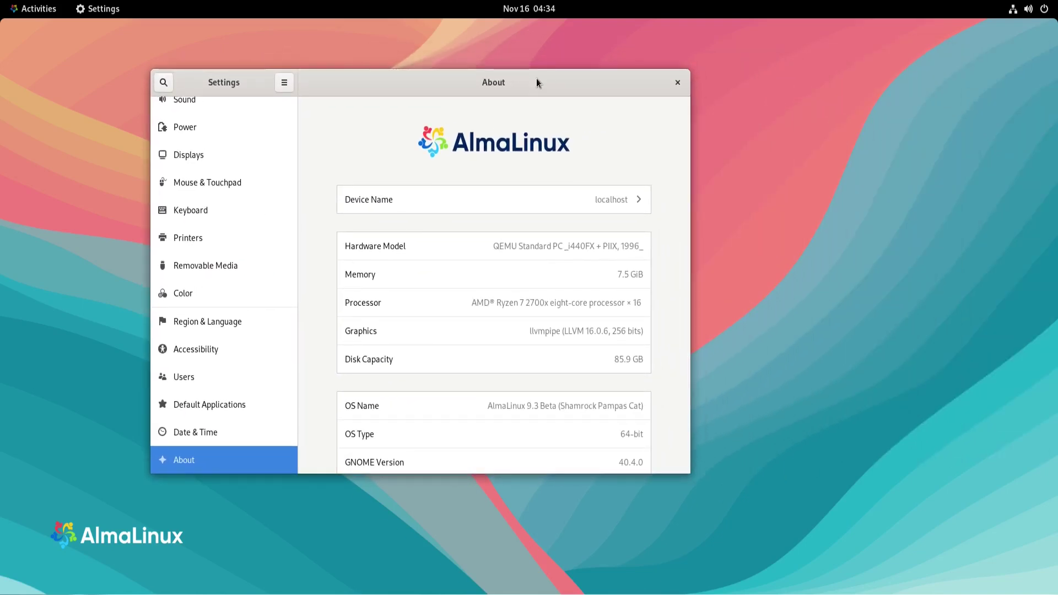
{"action": "double_click", "coordinate": [536, 80]}
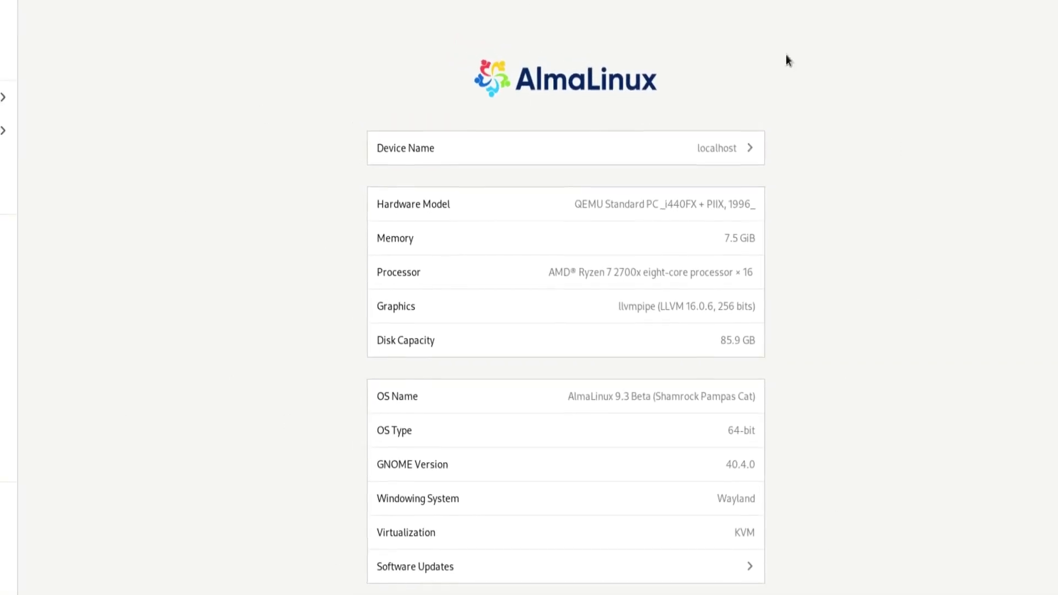
{"action": "double_click", "coordinate": [744, 492]}
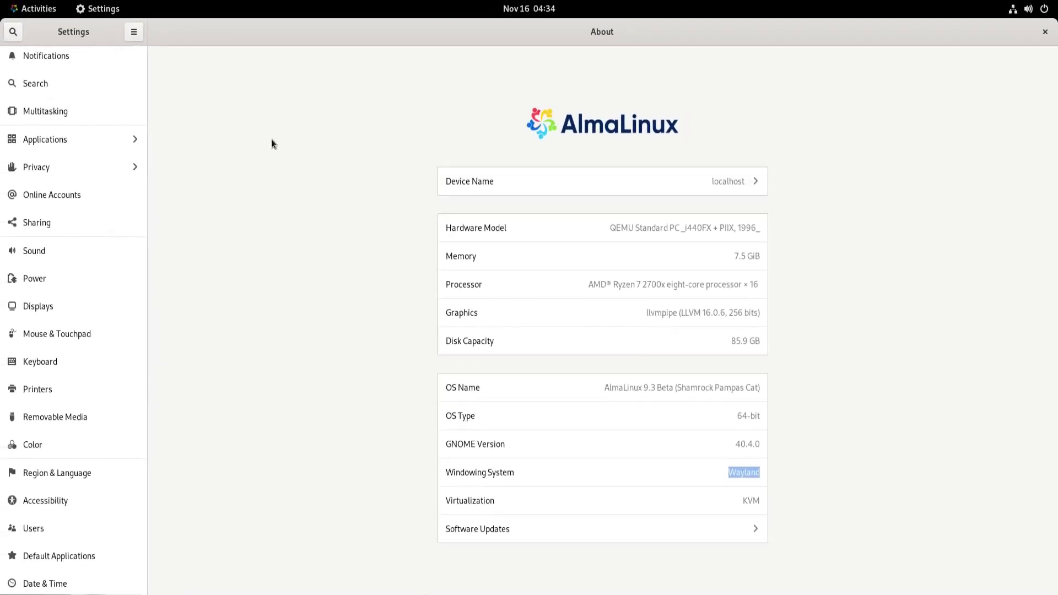
Close Settings and search the Activities overview for 'appearance', then 'theme'
{"action": "left_click", "coordinate": [1045, 32]}
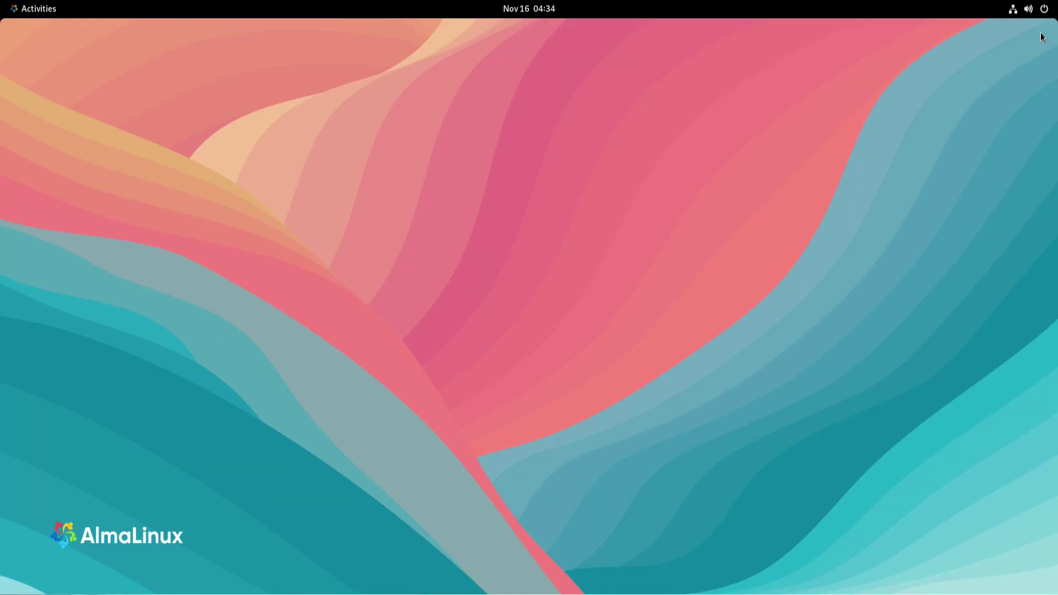
{"action": "left_click", "coordinate": [35, 7]}
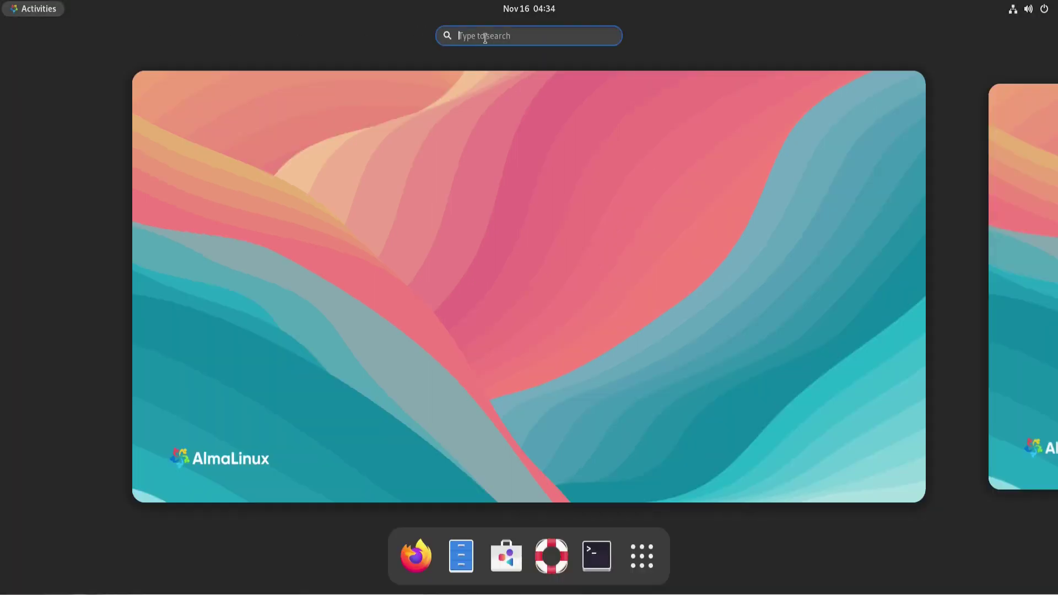
{"action": "type", "text": "appear"}
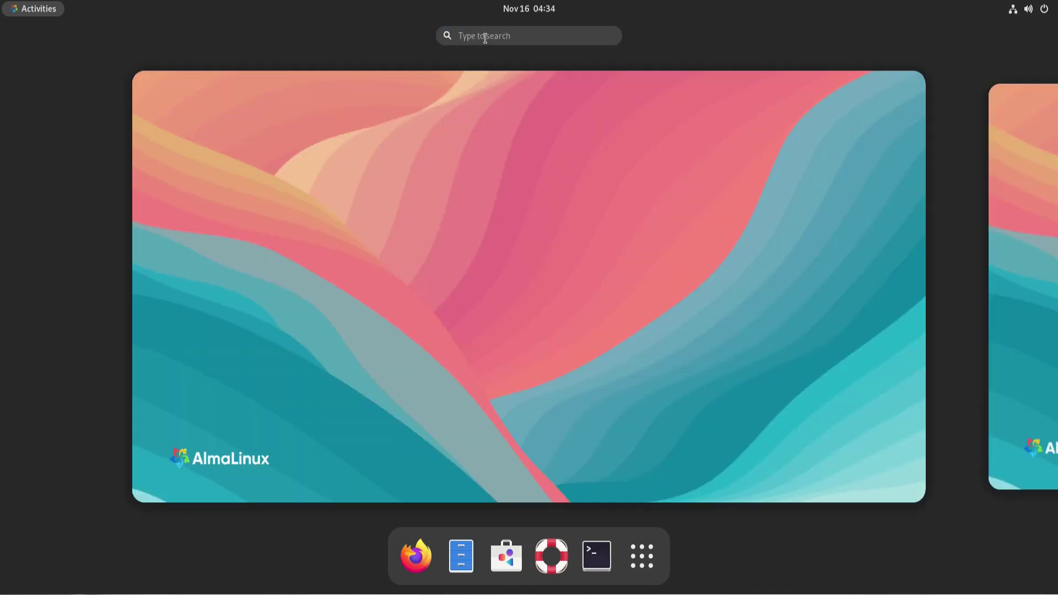
{"action": "type", "text": "theme"}
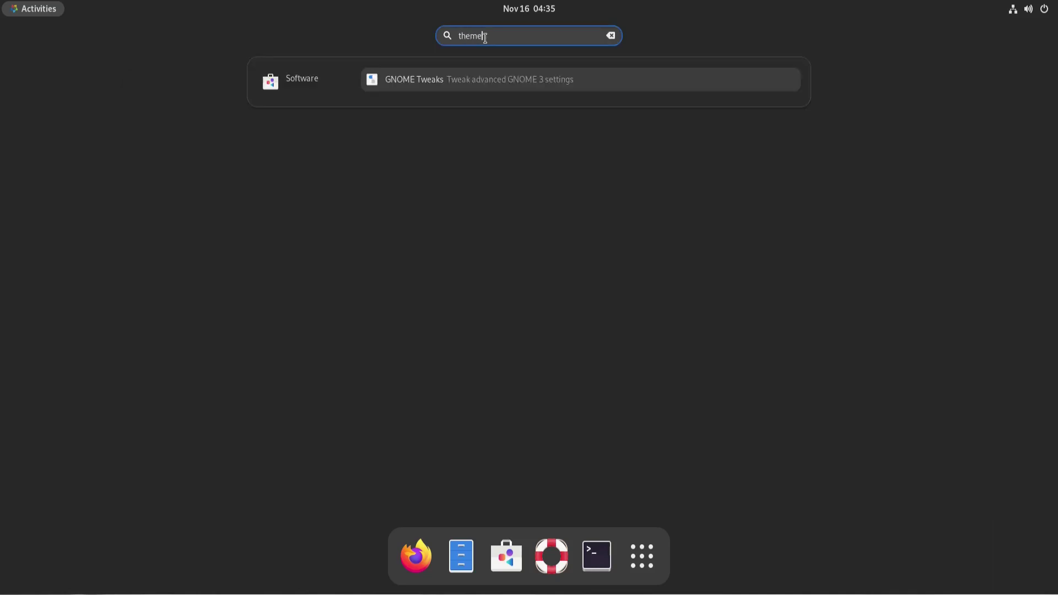
Install GNOME Tweaks from Software, authenticating with the administrator password, and launch it
{"action": "left_click", "coordinate": [390, 83]}
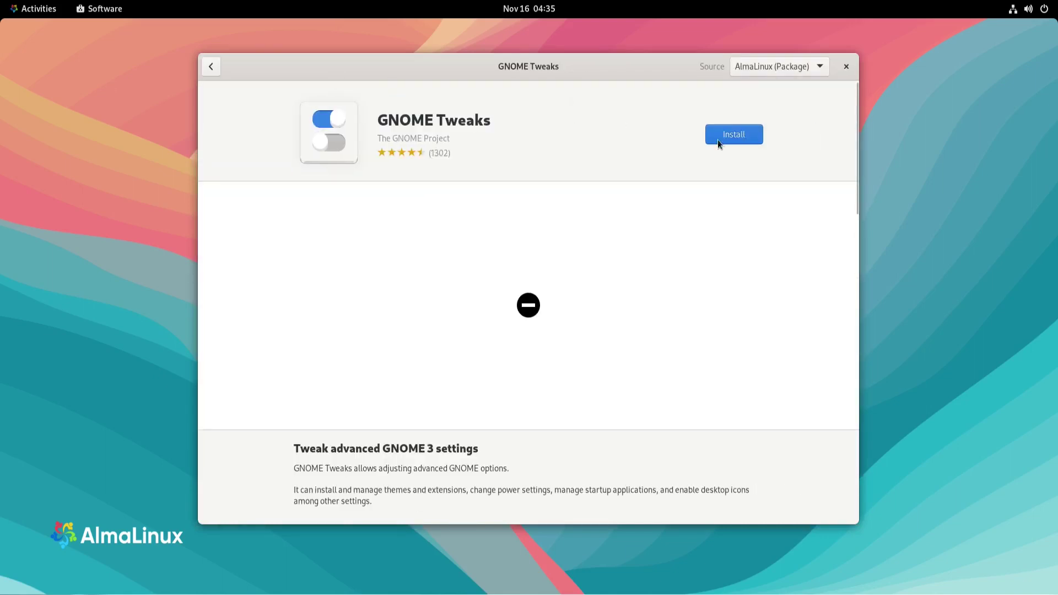
{"action": "left_click", "coordinate": [739, 138]}
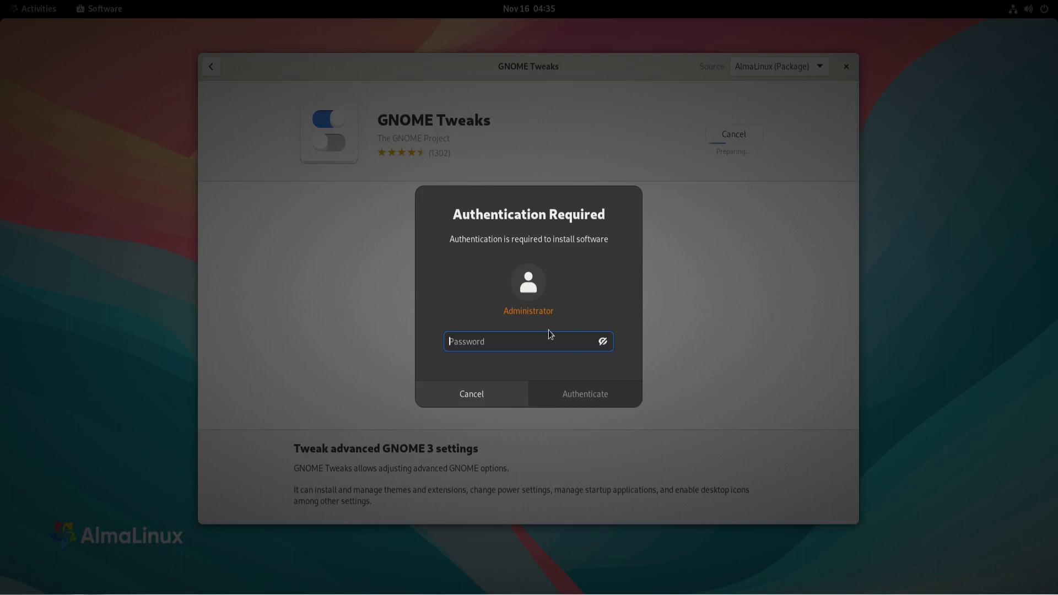
{"action": "type", "text": "••"}
{"action": "key", "text": "Return"}
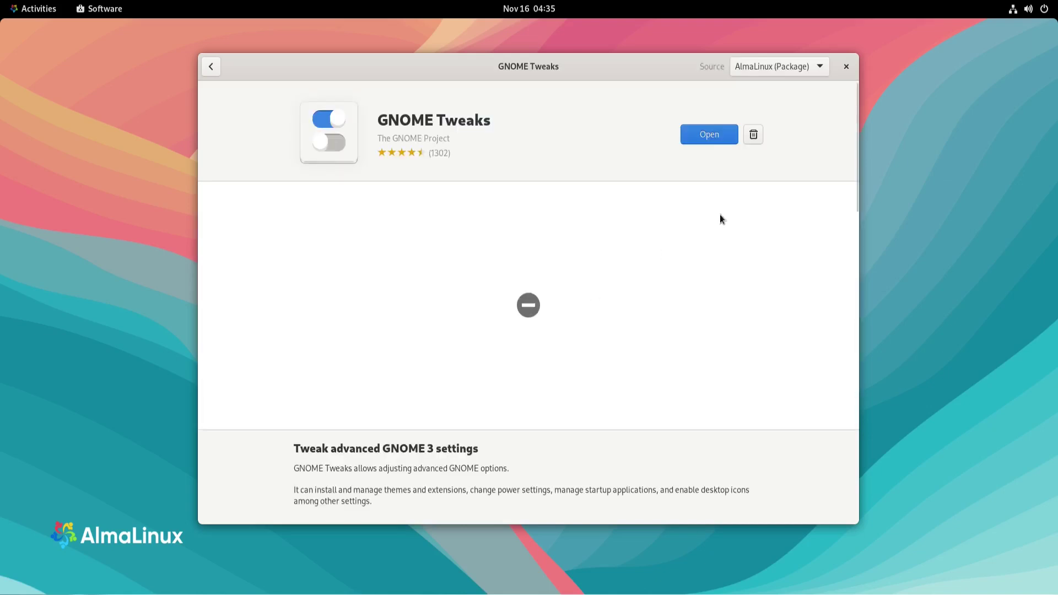
{"action": "left_click", "coordinate": [705, 134]}
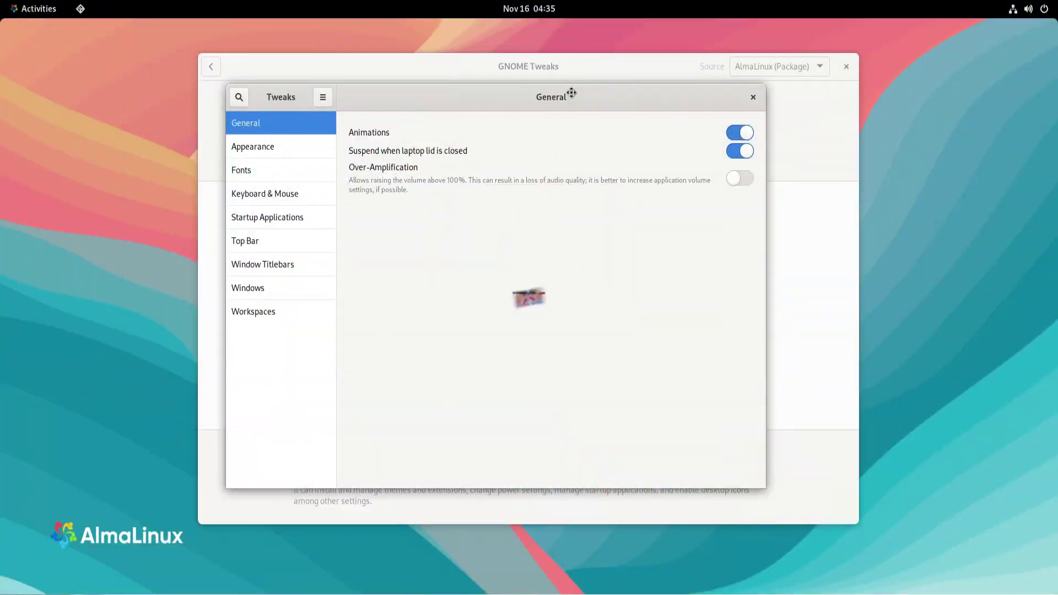
Move the Software and Tweaks windows apart and set the applications theme to Adwaita-dark
{"action": "left_click_drag", "start_coordinate": [558, 62], "coordinate": [373, 42]}
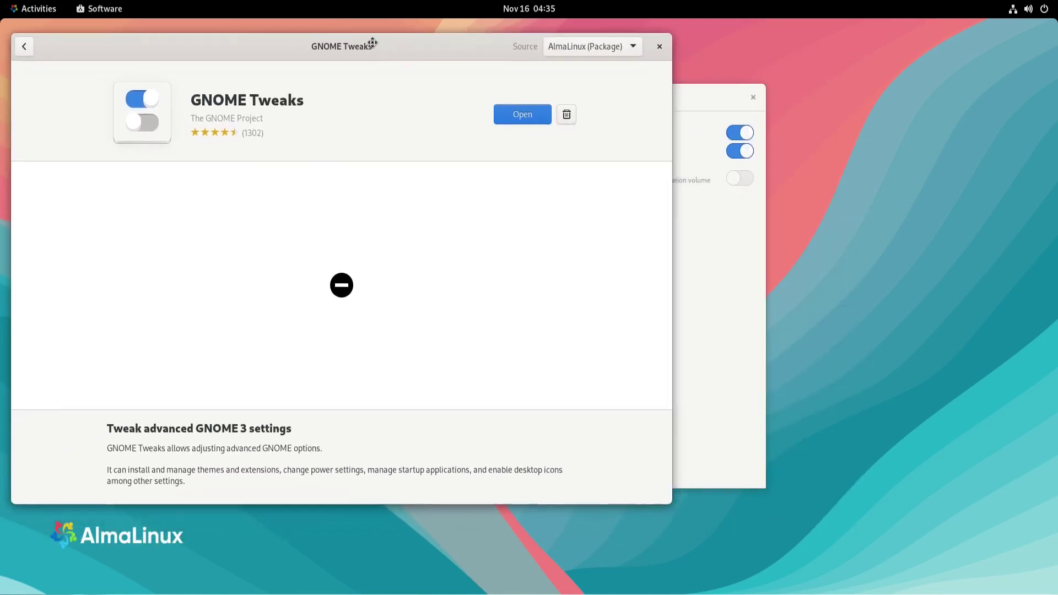
{"action": "left_click_drag", "start_coordinate": [697, 95], "coordinate": [981, 204]}
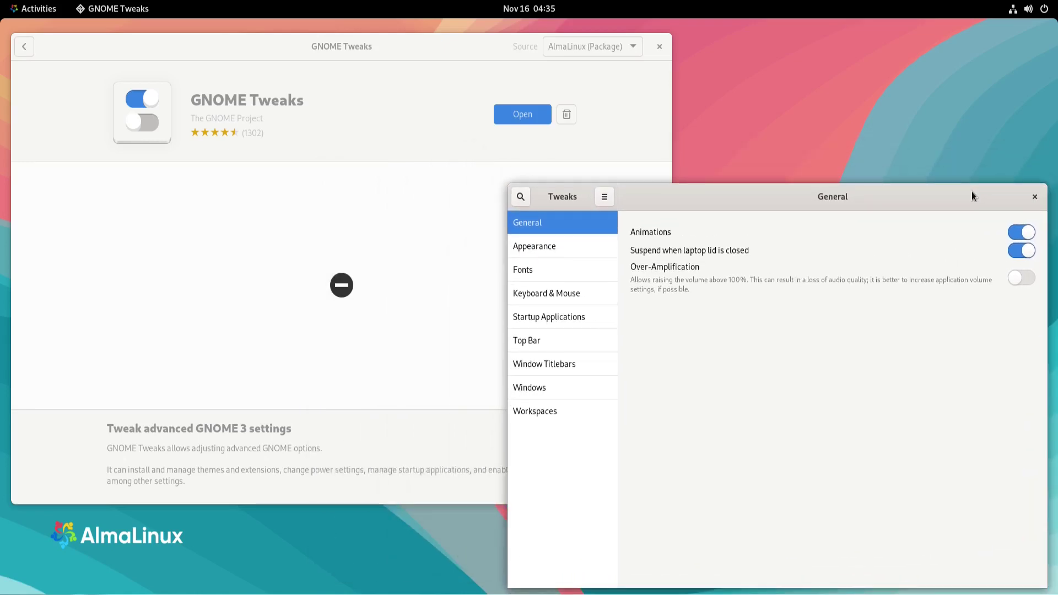
{"action": "left_click", "coordinate": [536, 249]}
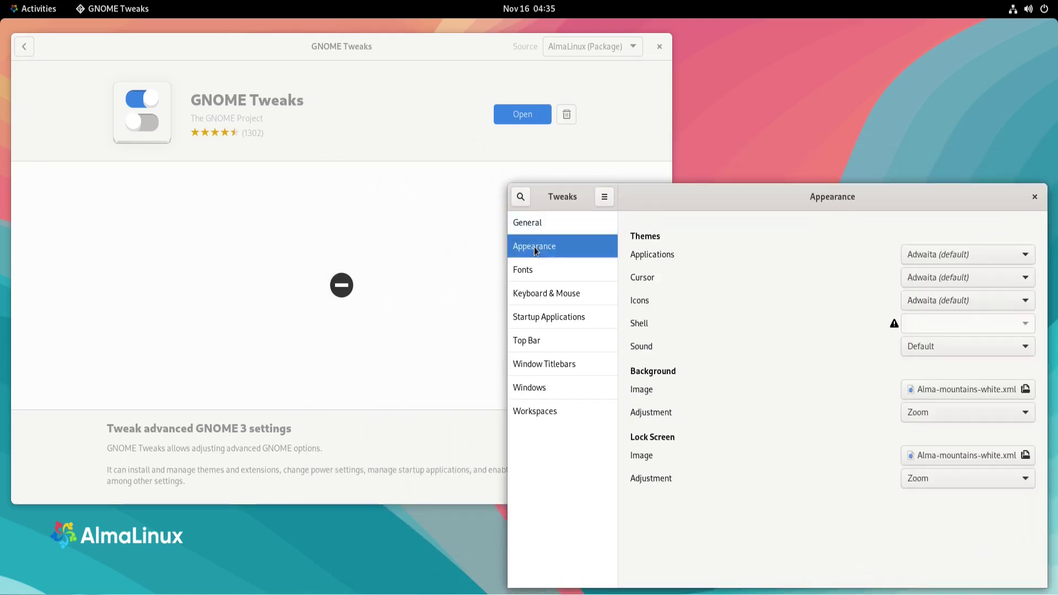
{"action": "left_click", "coordinate": [993, 254]}
{"action": "left_click", "coordinate": [942, 275]}
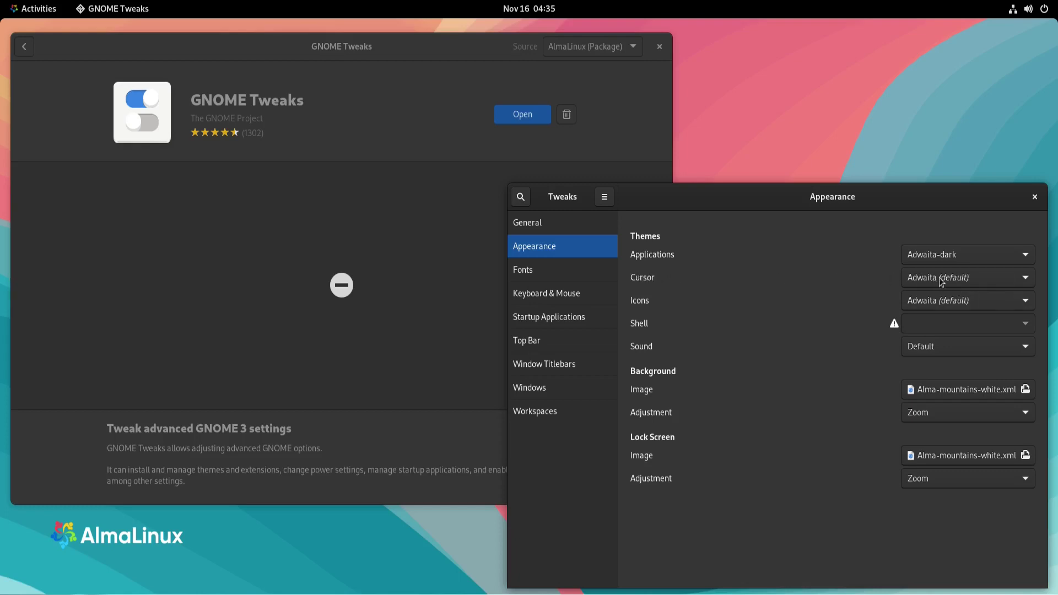
Keep the Adwaita cursor theme, set icons to HighContrast, and show the Activities overview
{"action": "left_click", "coordinate": [967, 277]}
{"action": "left_click", "coordinate": [968, 280]}
{"action": "left_click", "coordinate": [971, 301]}
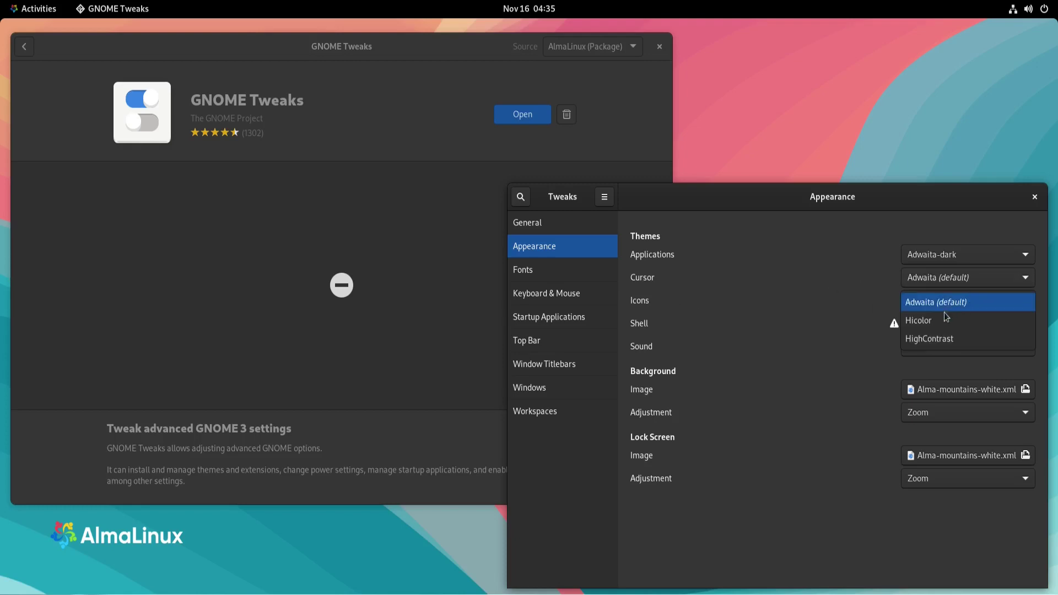
{"action": "left_click", "coordinate": [920, 322]}
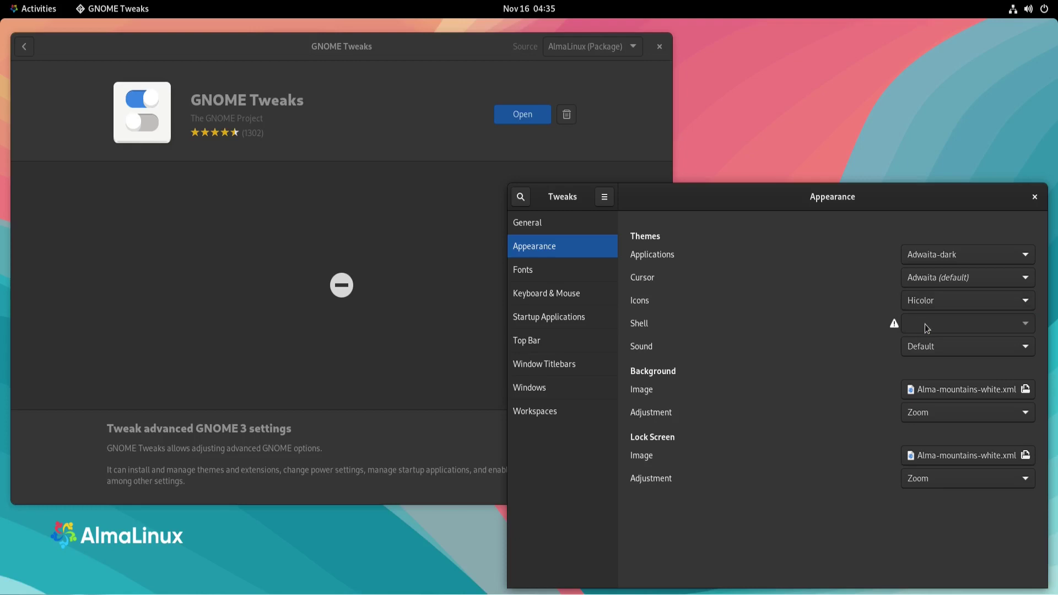
{"action": "left_click", "coordinate": [974, 301]}
{"action": "left_click", "coordinate": [941, 322]}
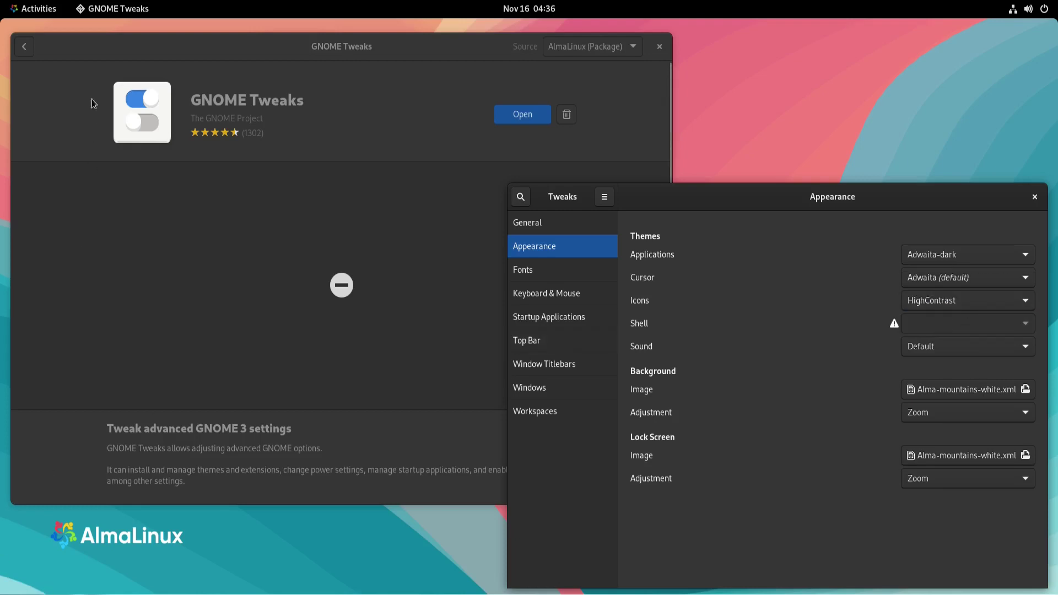
{"action": "left_click", "coordinate": [44, 9]}
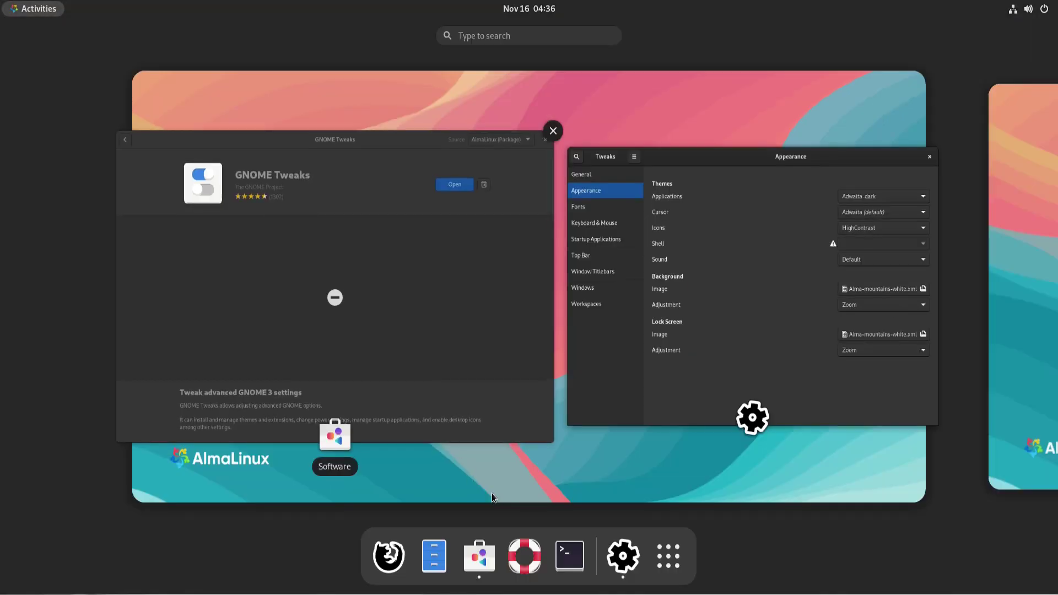
Launch Files and place it, unmaximized, lower beside the Tweaks window
{"action": "left_click", "coordinate": [437, 562]}
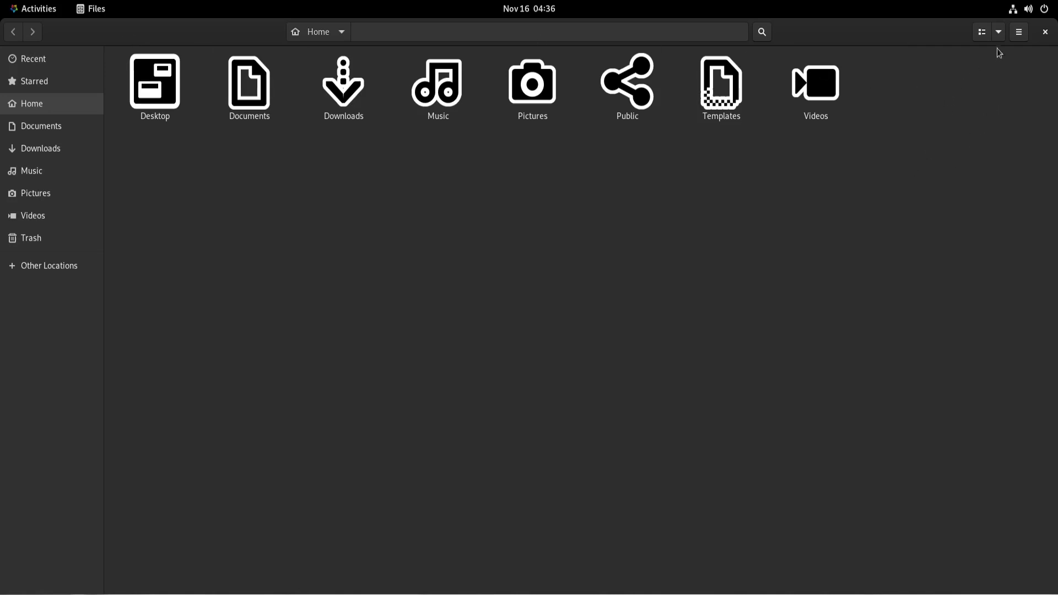
{"action": "double_click", "coordinate": [174, 34]}
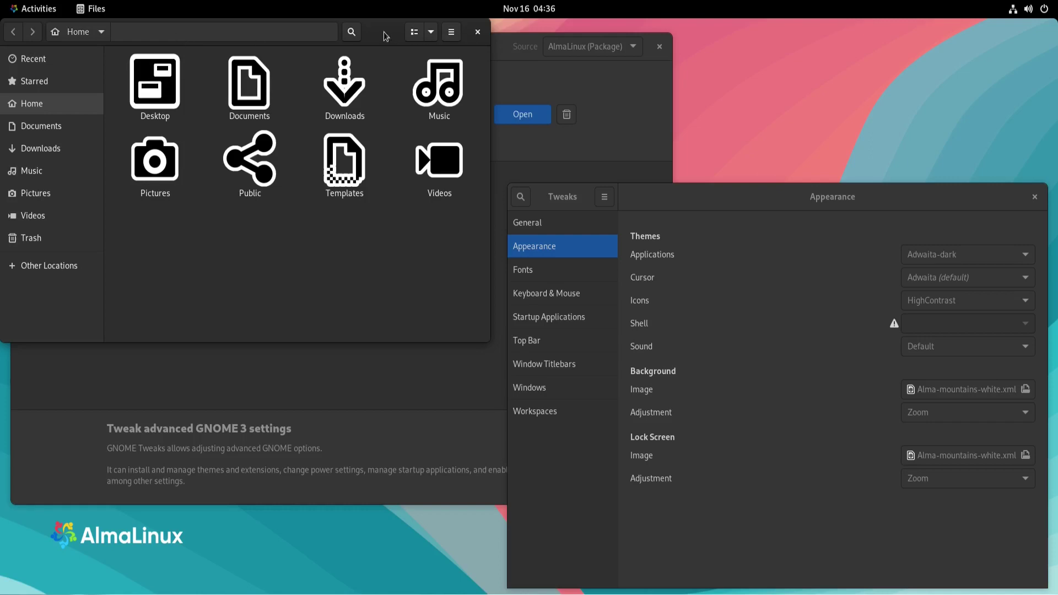
{"action": "left_click_drag", "start_coordinate": [386, 33], "coordinate": [390, 119]}
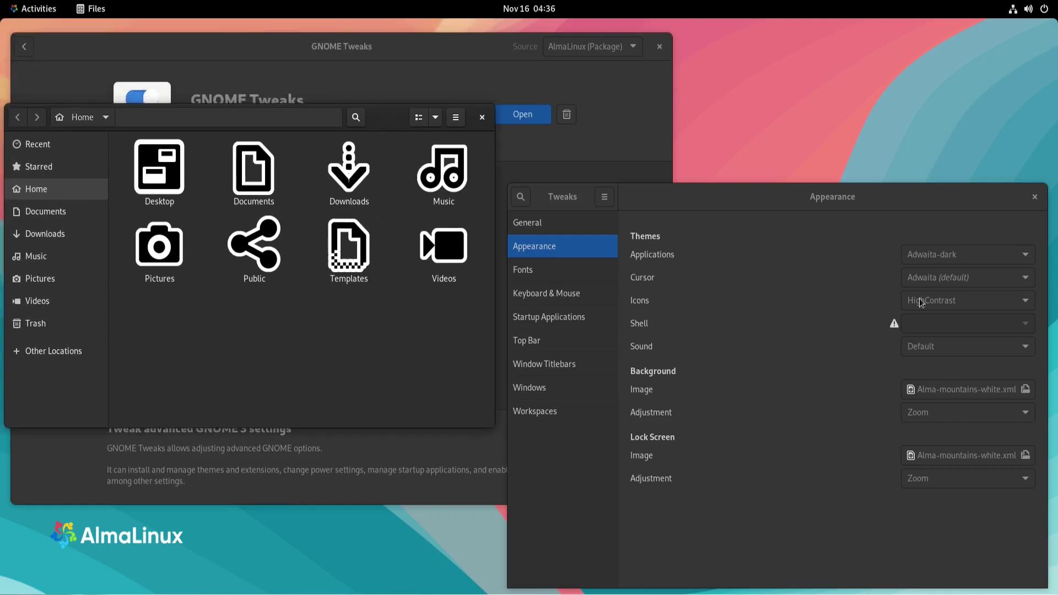
Preview the Hicolor icon theme, then return the icons to Adwaita (default)
{"action": "left_click", "coordinate": [987, 298]}
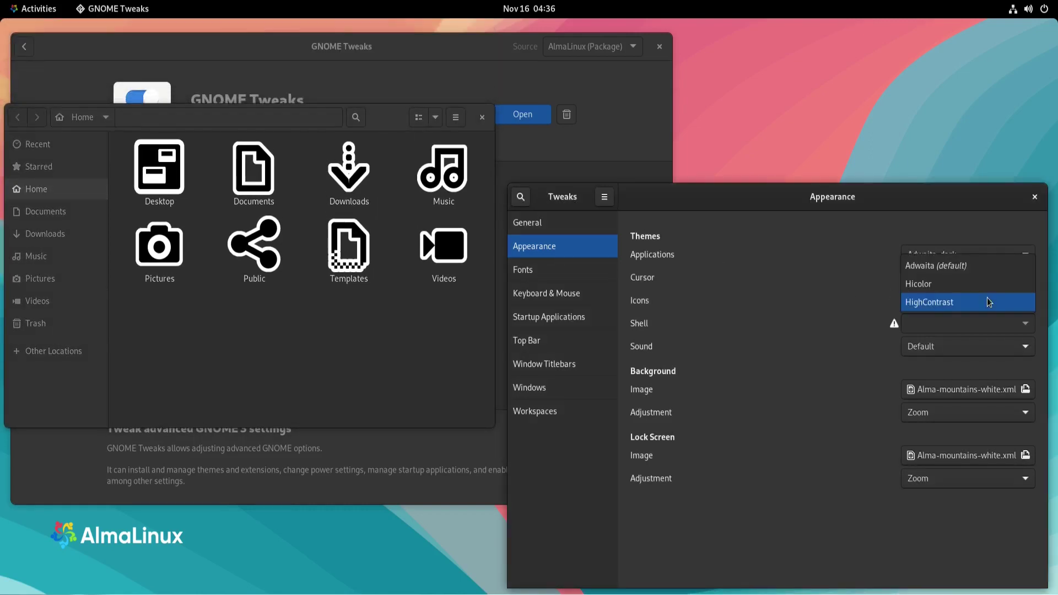
{"action": "left_click", "coordinate": [930, 283]}
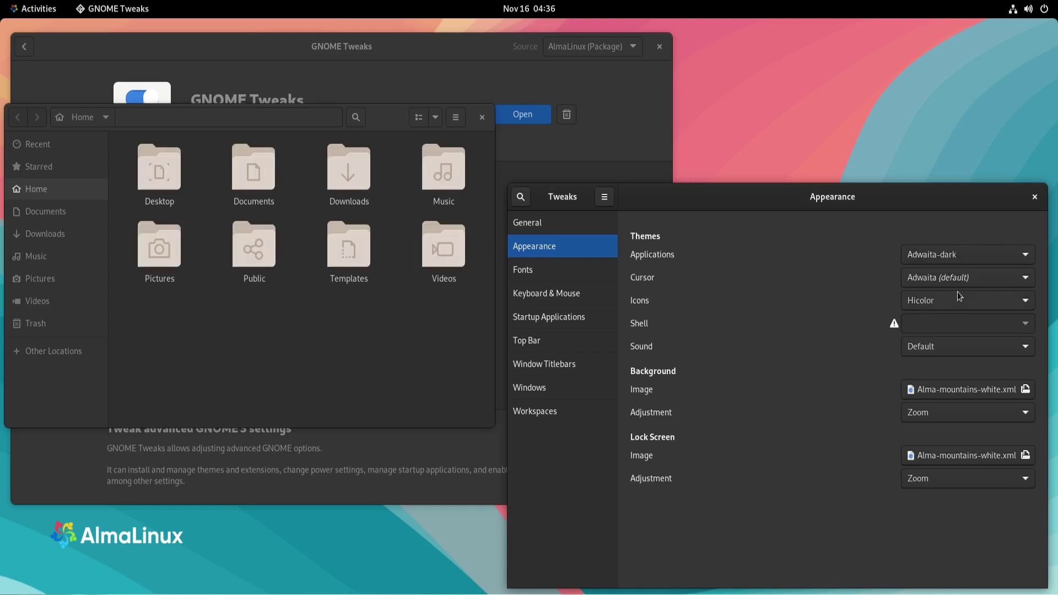
{"action": "left_click", "coordinate": [958, 296]}
{"action": "left_click", "coordinate": [949, 283]}
View the Top Bar, Window Titlebars and Windows pages, then close Tweaks and Files
{"action": "left_click", "coordinate": [538, 344]}
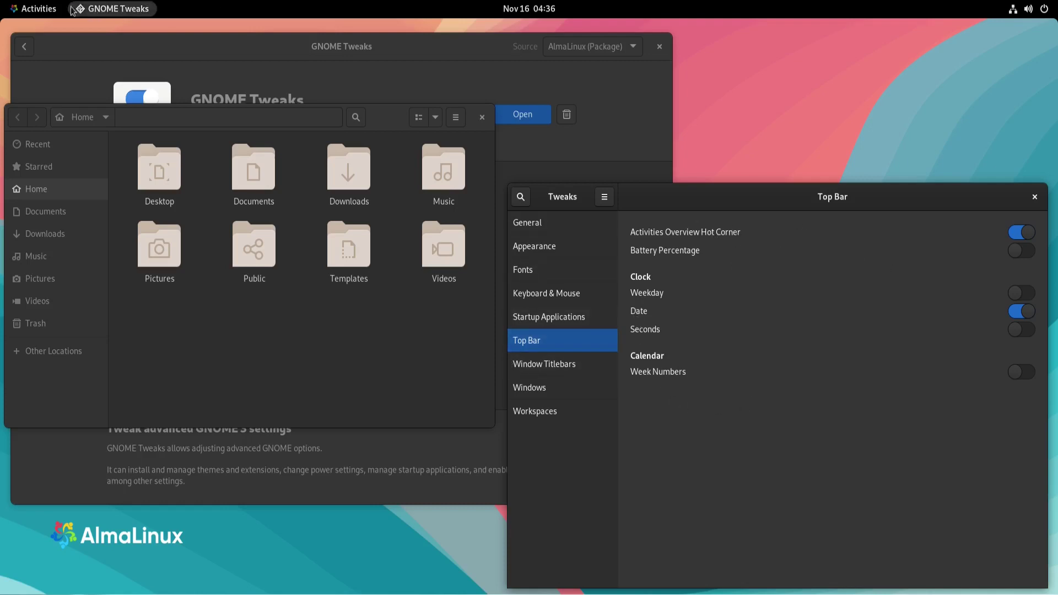
{"action": "left_click", "coordinate": [551, 365]}
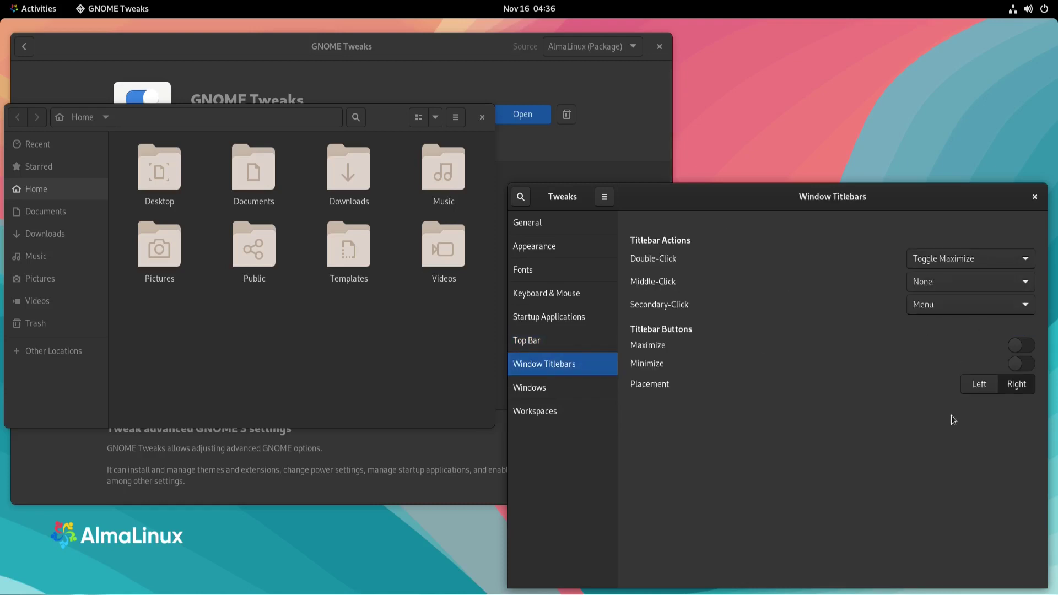
{"action": "left_click", "coordinate": [548, 388]}
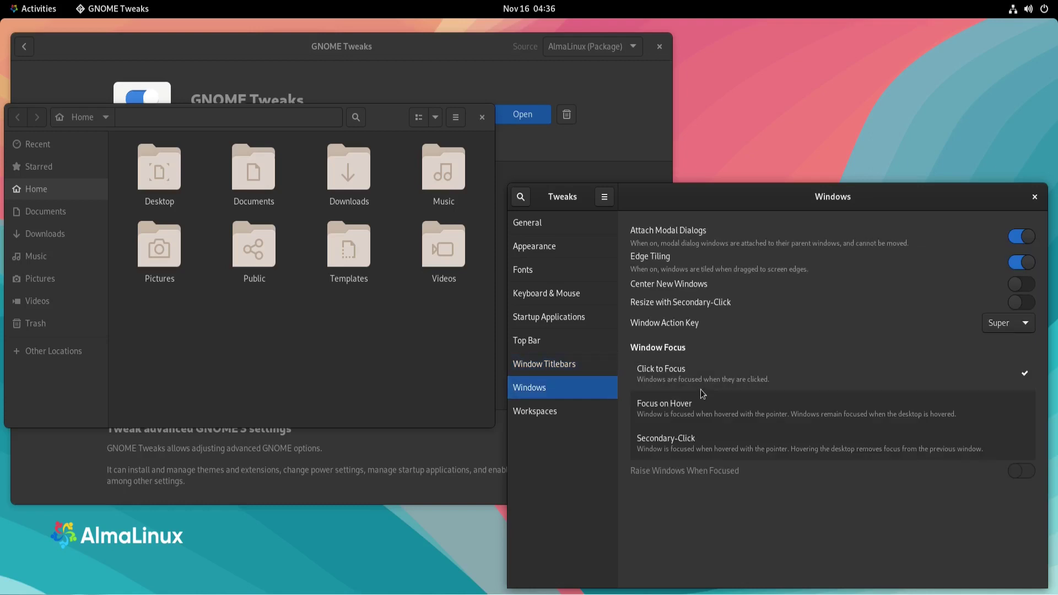
{"action": "left_click", "coordinate": [1035, 196]}
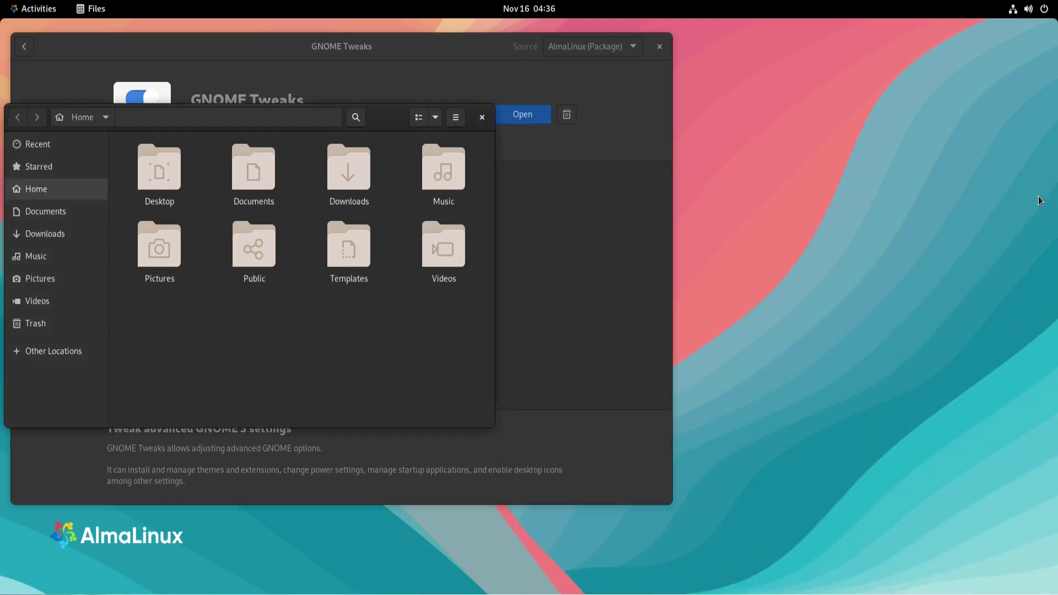
{"action": "left_click", "coordinate": [480, 118]}
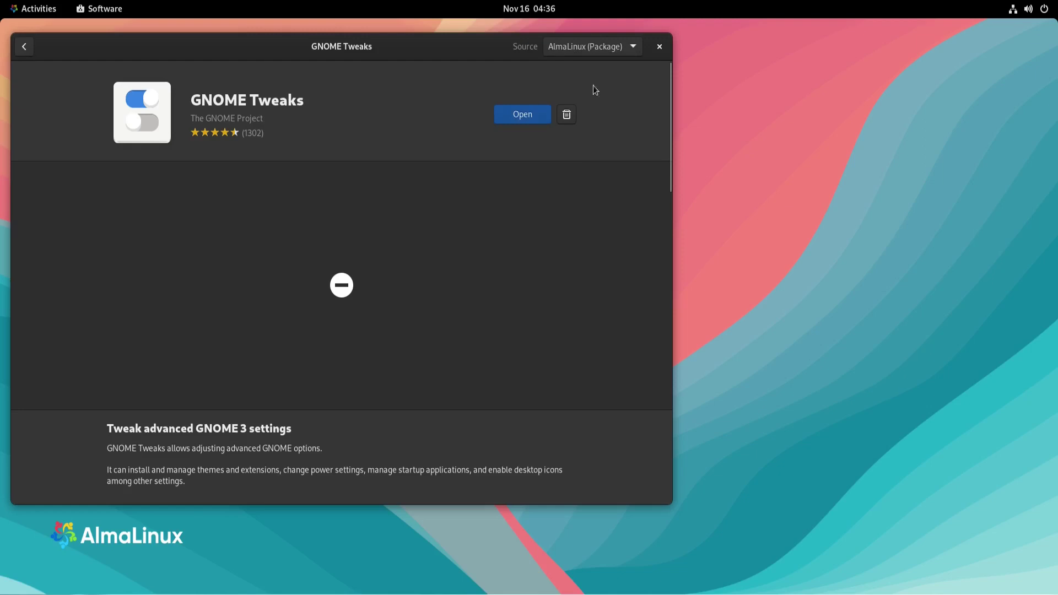
Close the GNOME Software window, leaving the empty AlmaLinux desktop
{"action": "left_click", "coordinate": [660, 46]}
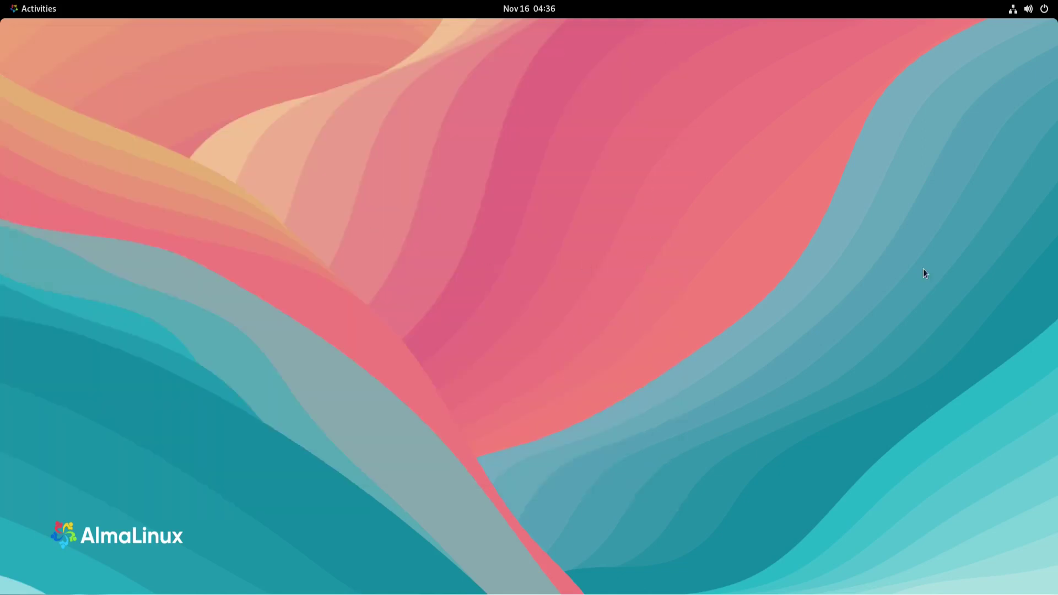